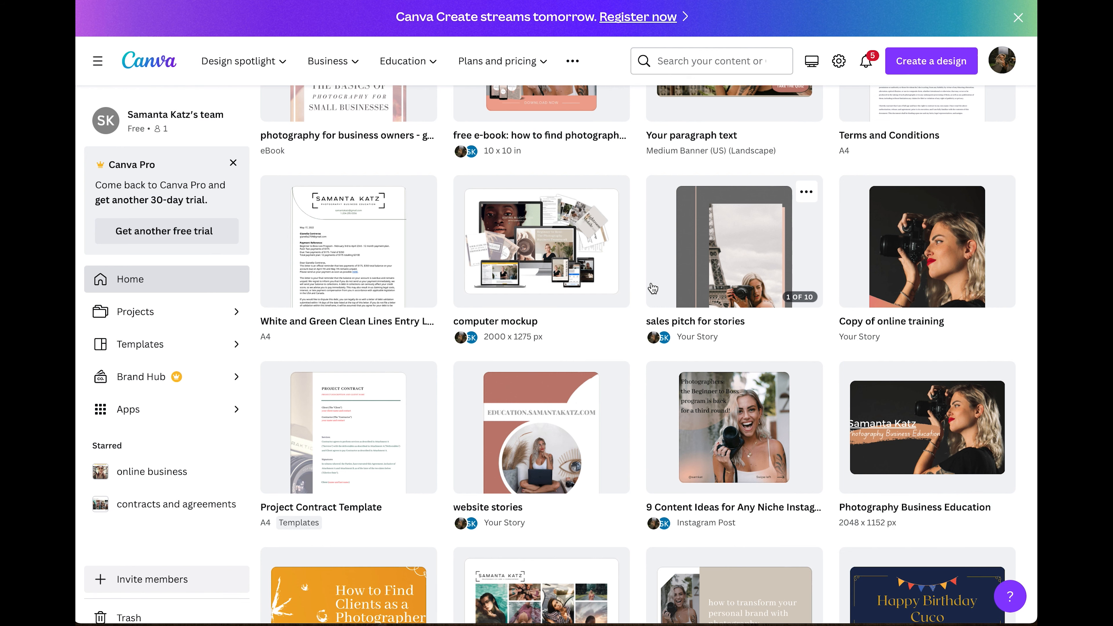
Scroll back to the top of the home page and browse the Design spotlight and Create a design menus.
{"action": "scroll", "coordinate": [652, 288], "scroll_direction": "down", "scroll_amount": 2}
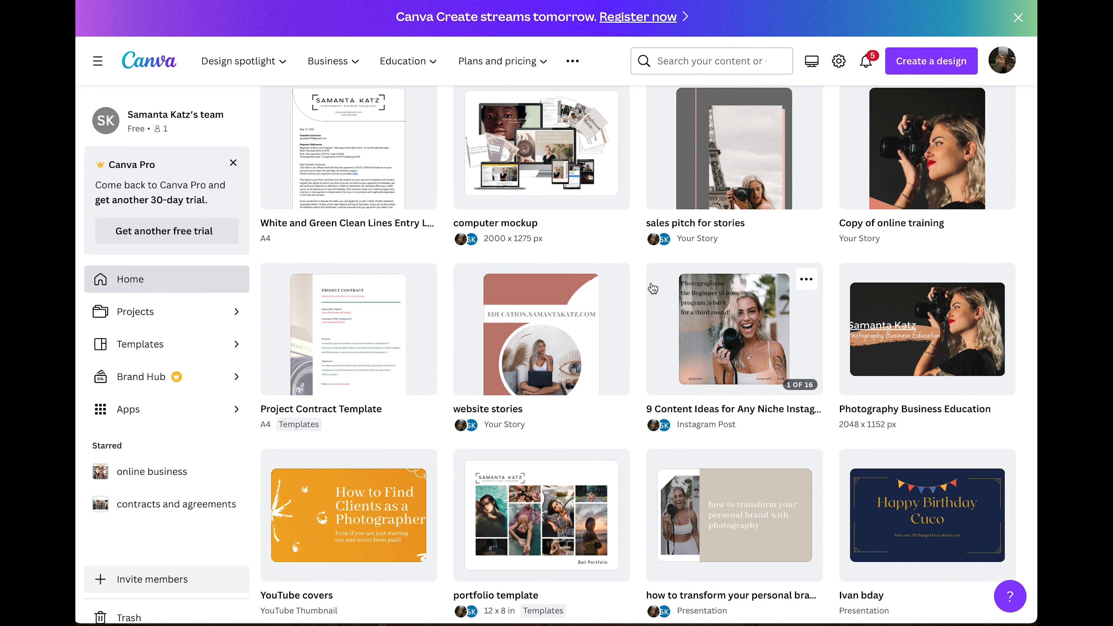
{"action": "scroll", "coordinate": [653, 288], "scroll_direction": "down", "scroll_amount": 12}
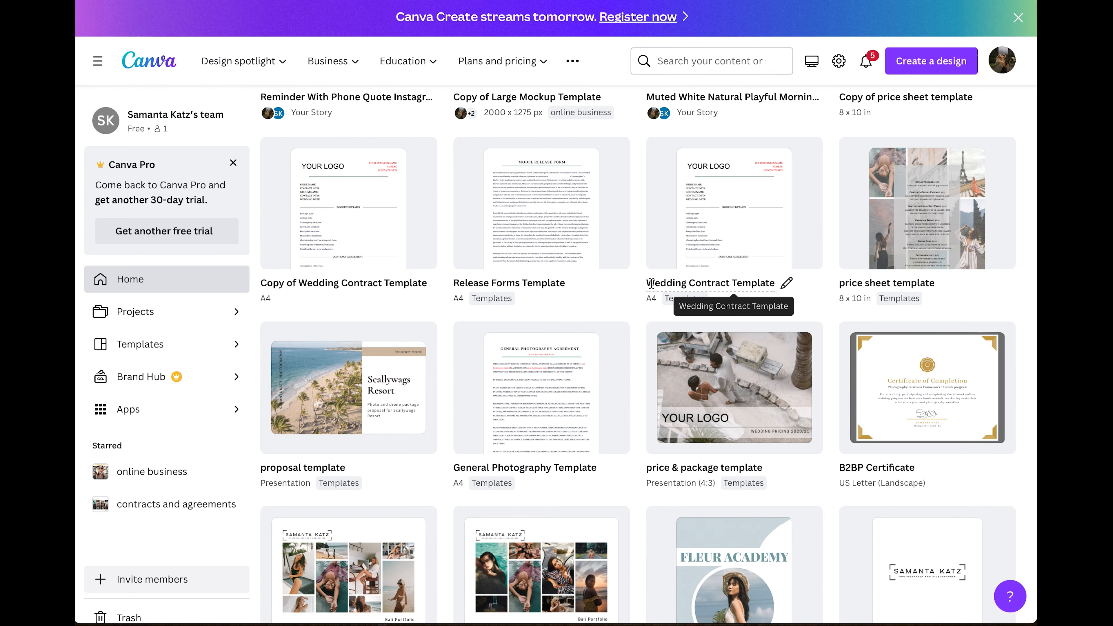
{"action": "scroll", "coordinate": [652, 284], "scroll_direction": "down", "scroll_amount": 3}
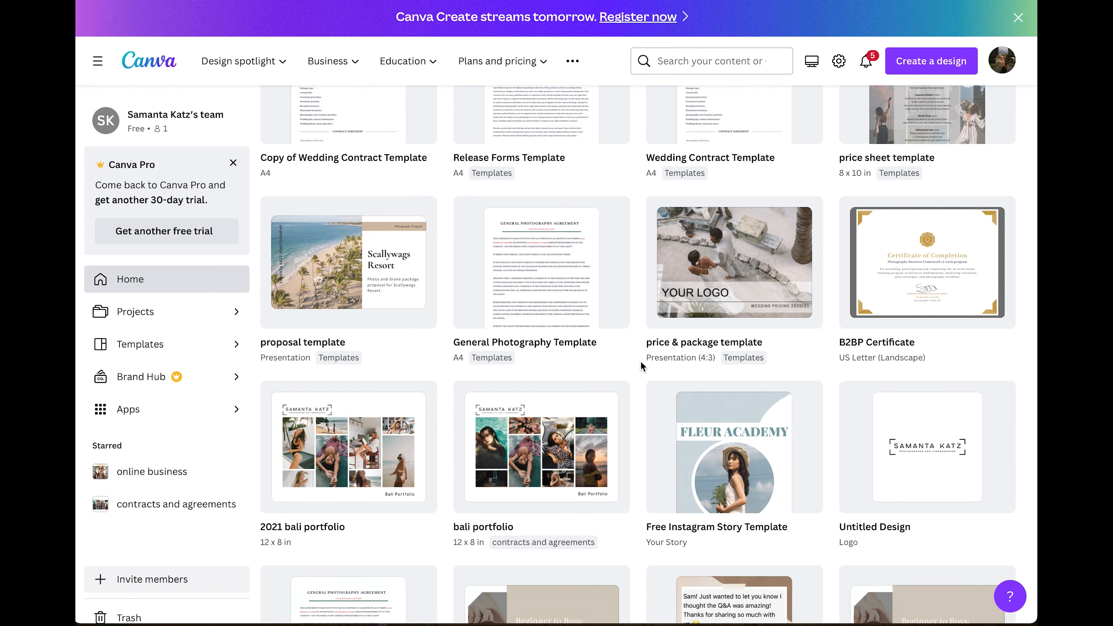
{"action": "scroll", "coordinate": [641, 362], "scroll_direction": "up", "scroll_amount": 20}
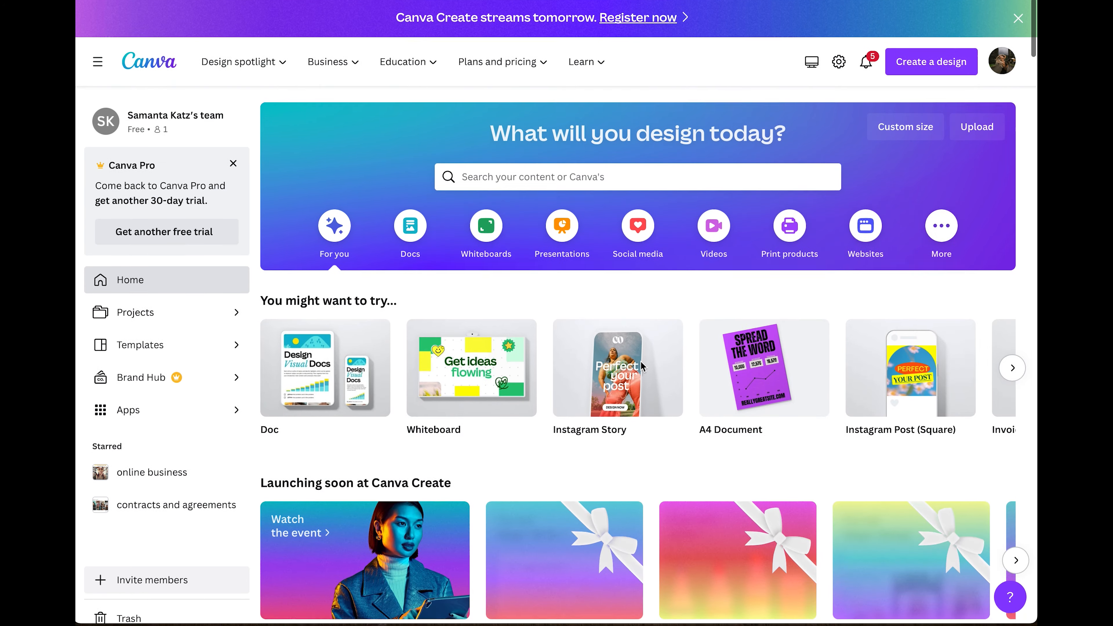
{"action": "mouse_move", "coordinate": [196, 47]}
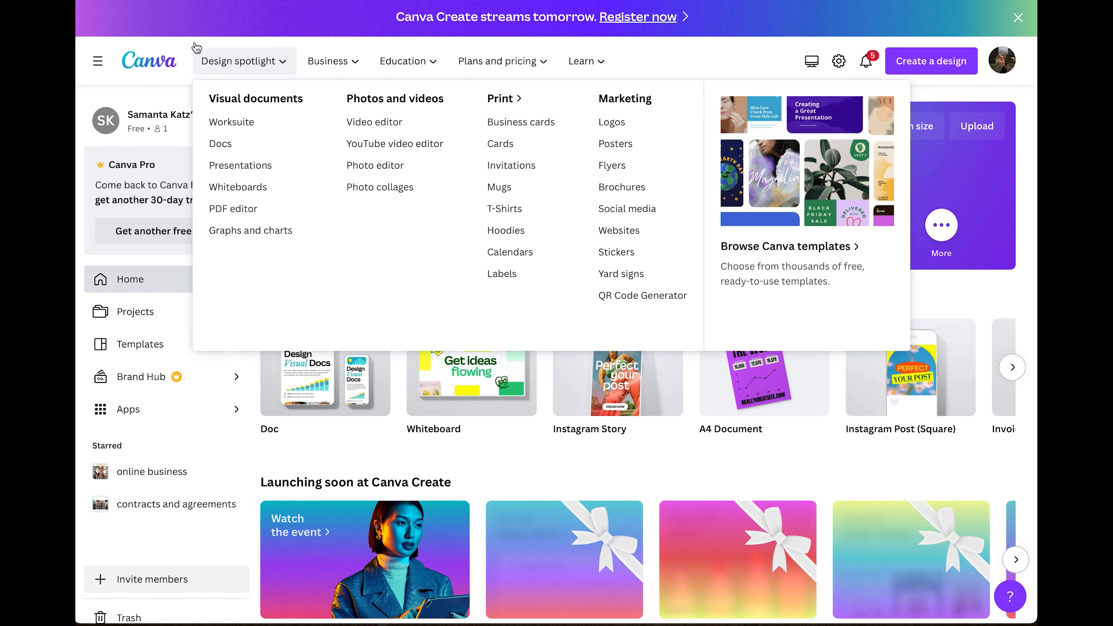
{"action": "mouse_move", "coordinate": [224, 64]}
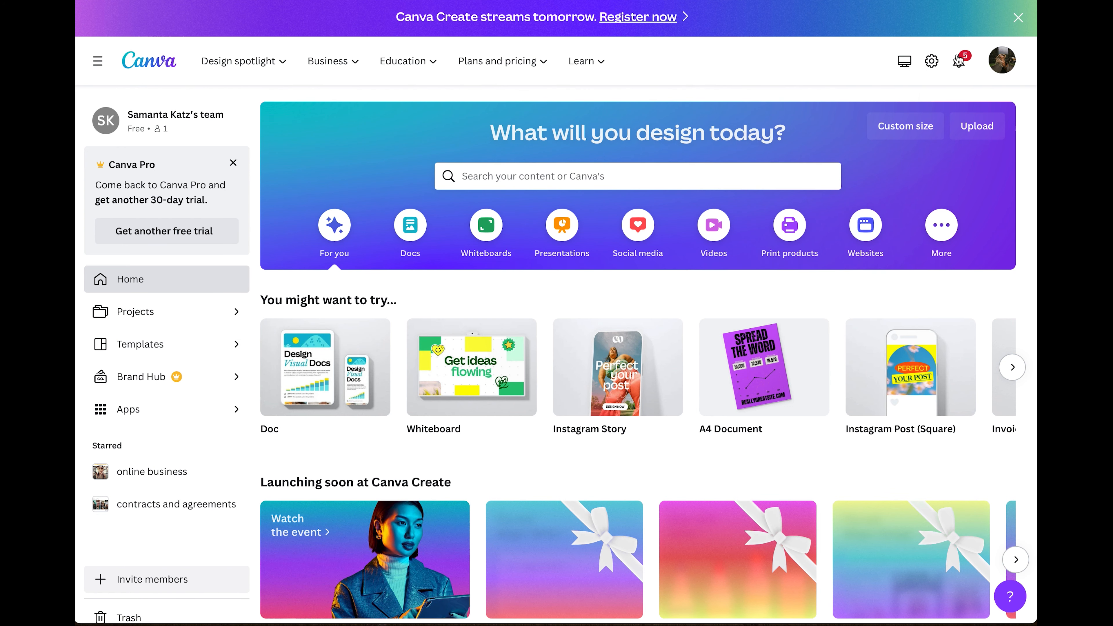
{"action": "left_click", "coordinate": [932, 61]}
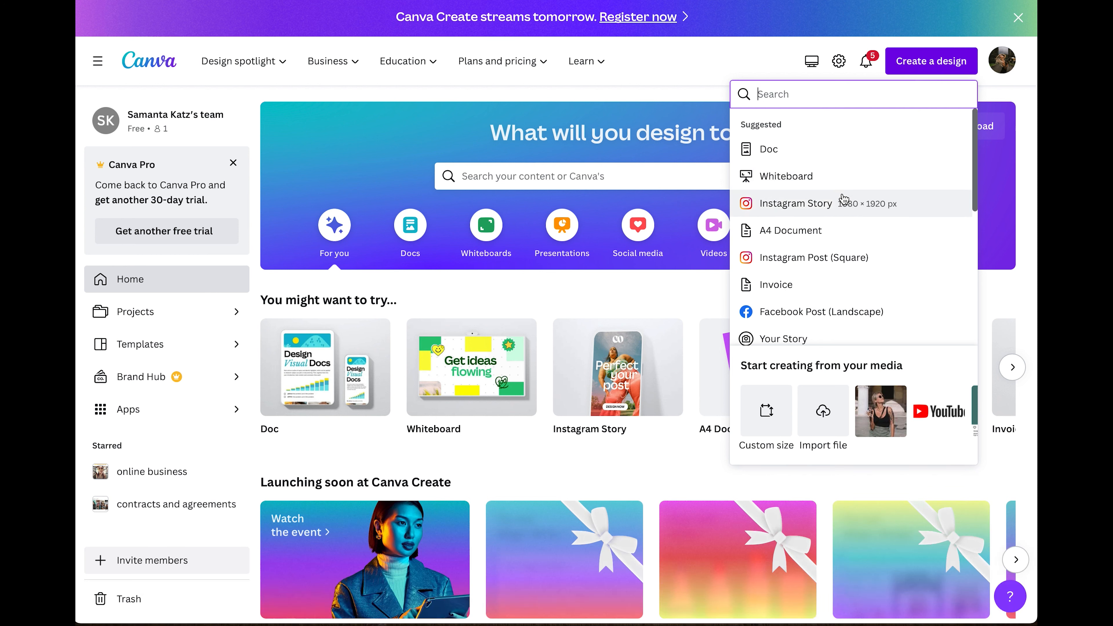
{"action": "scroll", "coordinate": [839, 215], "scroll_direction": "down", "scroll_amount": 7}
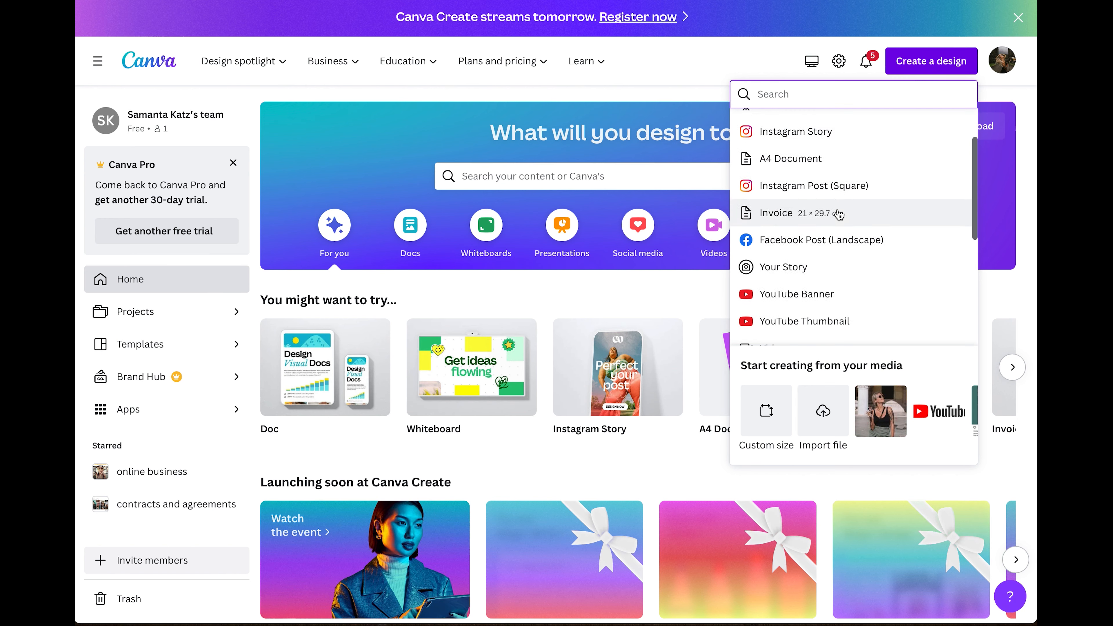
{"action": "scroll", "coordinate": [839, 215], "scroll_direction": "down", "scroll_amount": 4}
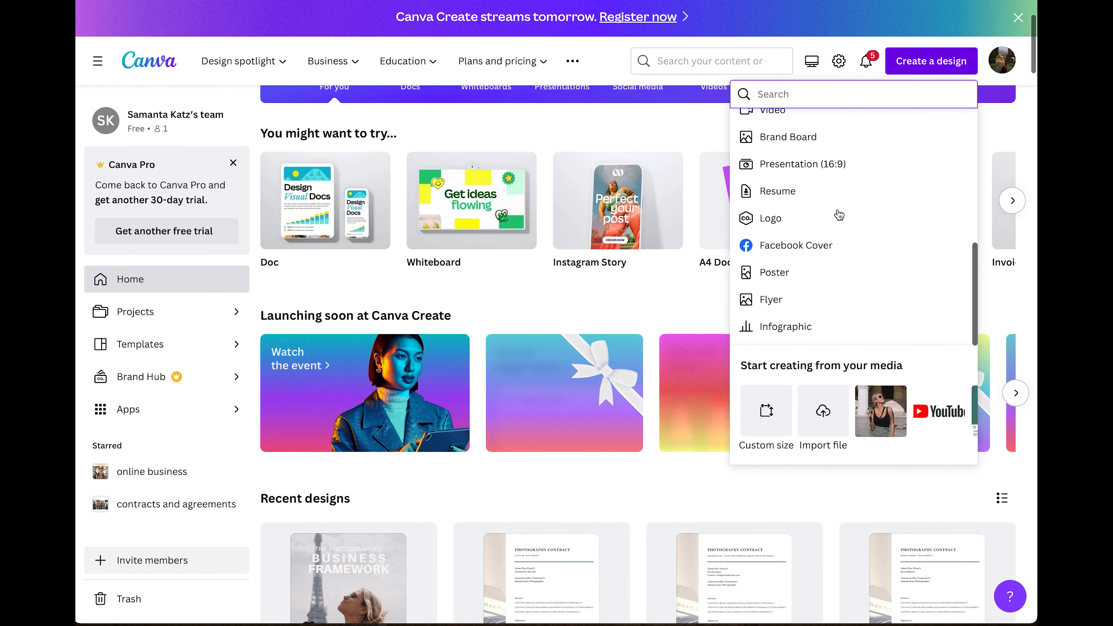
{"action": "scroll", "coordinate": [839, 214], "scroll_direction": "up", "scroll_amount": 6}
{"action": "scroll", "coordinate": [659, 255], "scroll_direction": "up", "scroll_amount": 3}
{"action": "left_click", "coordinate": [450, 282]}
Open the search suggestions and compare the Templates and Projects tabs.
{"action": "scroll", "coordinate": [450, 282], "scroll_direction": "down", "scroll_amount": 6}
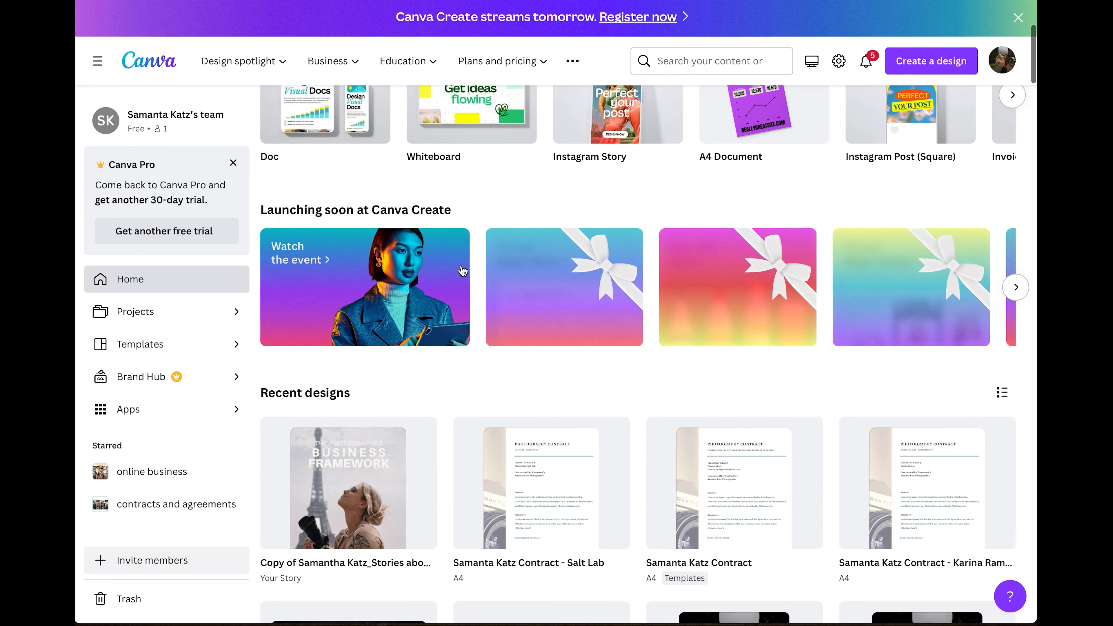
{"action": "scroll", "coordinate": [533, 209], "scroll_direction": "up", "scroll_amount": 6}
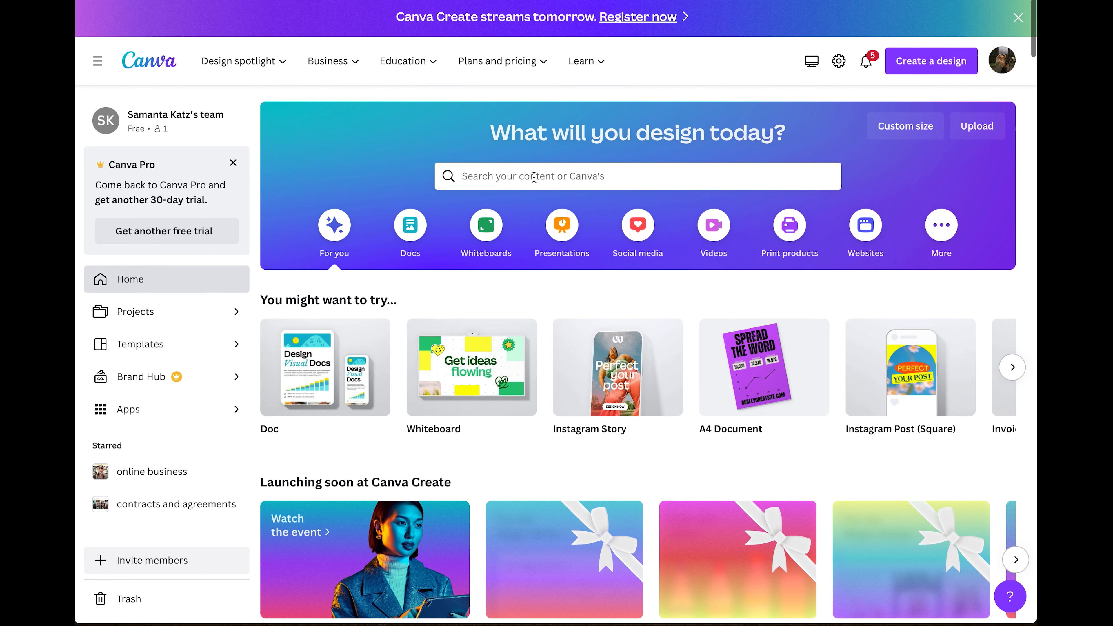
{"action": "left_click", "coordinate": [534, 177]}
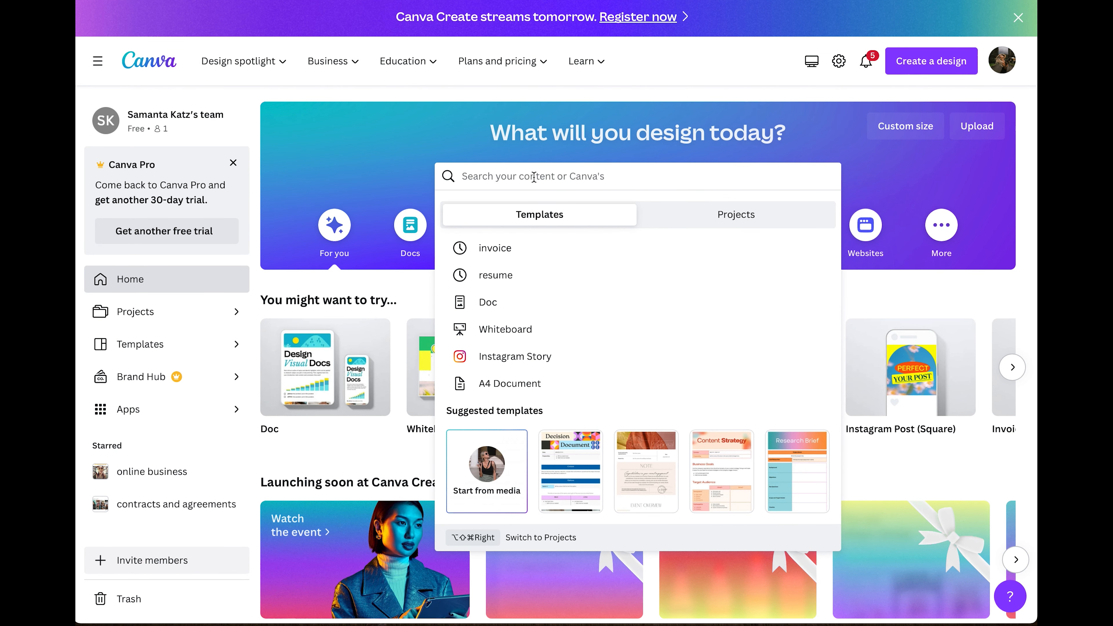
{"action": "left_click", "coordinate": [738, 216]}
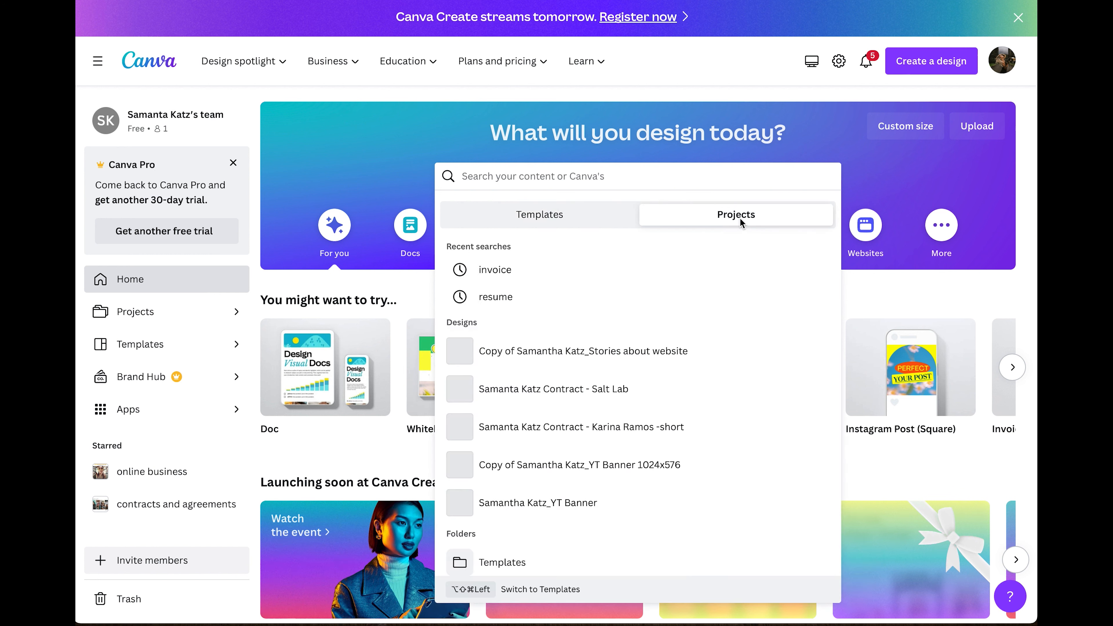
{"action": "left_click", "coordinate": [584, 207]}
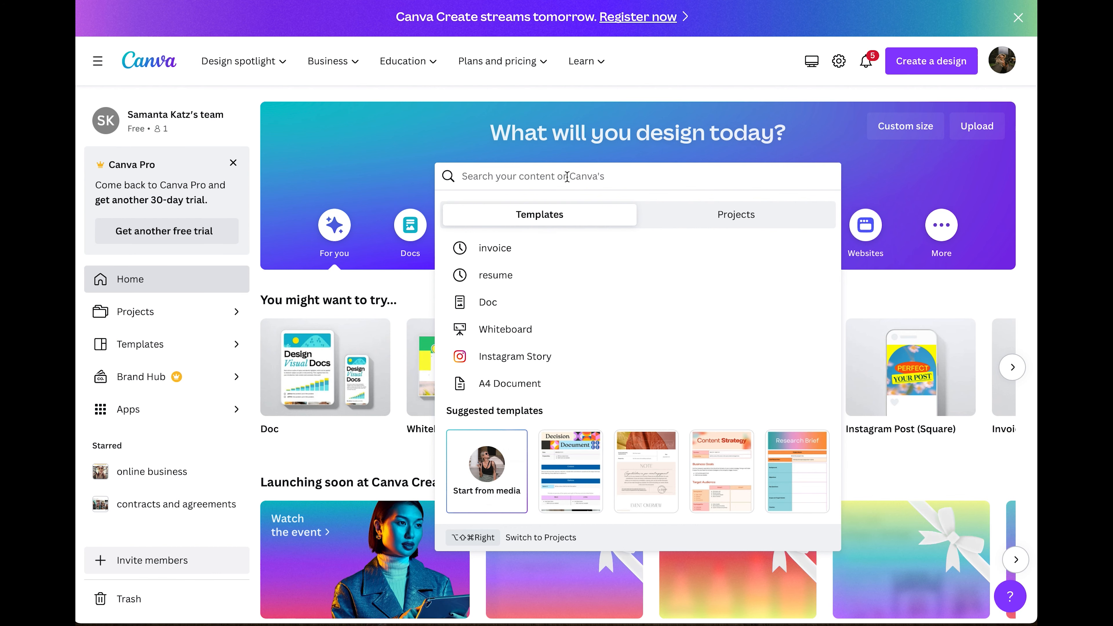
Search templates for 'portfolio' and browse the Portfolio templates results.
{"action": "type", "text": "portfolio"}
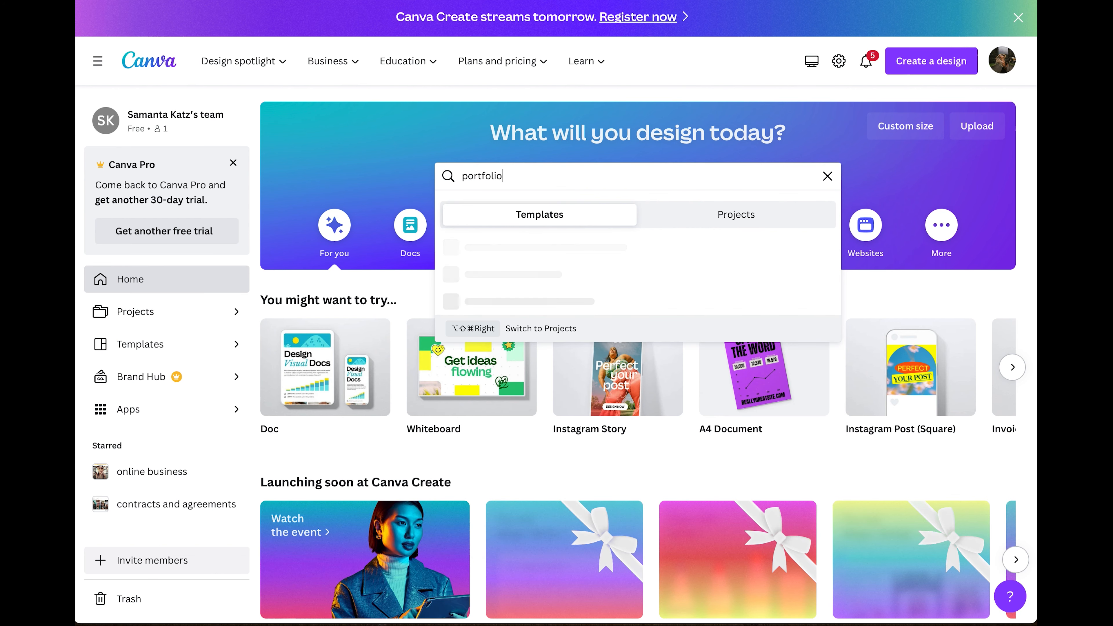
{"action": "key", "text": "Return"}
{"action": "scroll", "coordinate": [589, 118], "scroll_direction": "down", "scroll_amount": 6}
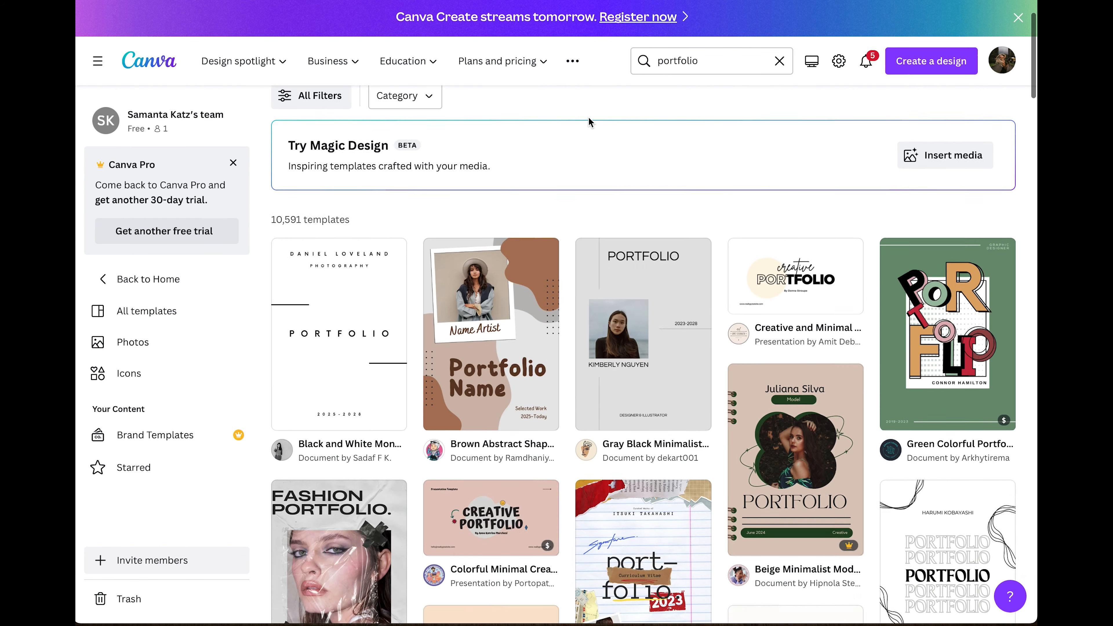
{"action": "scroll", "coordinate": [589, 121], "scroll_direction": "down", "scroll_amount": 8}
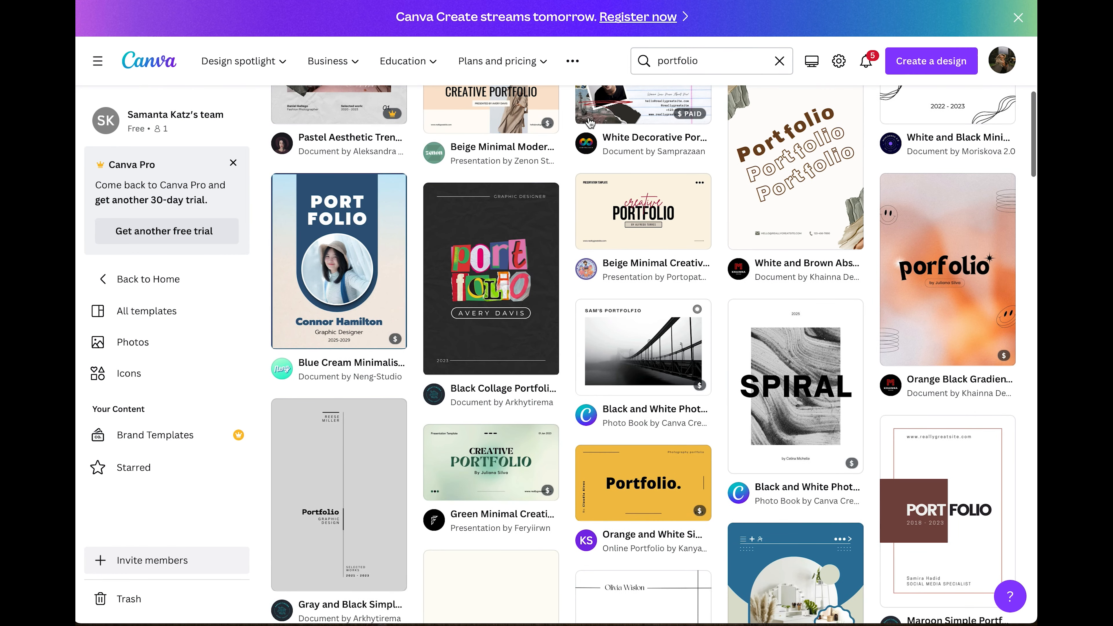
{"action": "scroll", "coordinate": [589, 122], "scroll_direction": "down", "scroll_amount": 7}
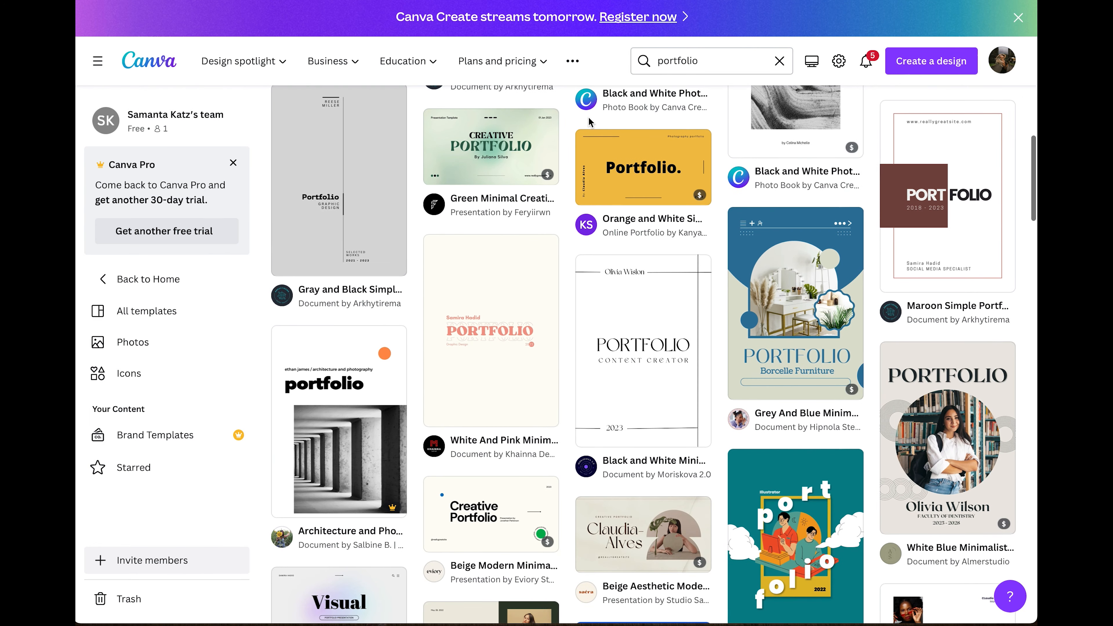
{"action": "scroll", "coordinate": [588, 122], "scroll_direction": "down", "scroll_amount": 9}
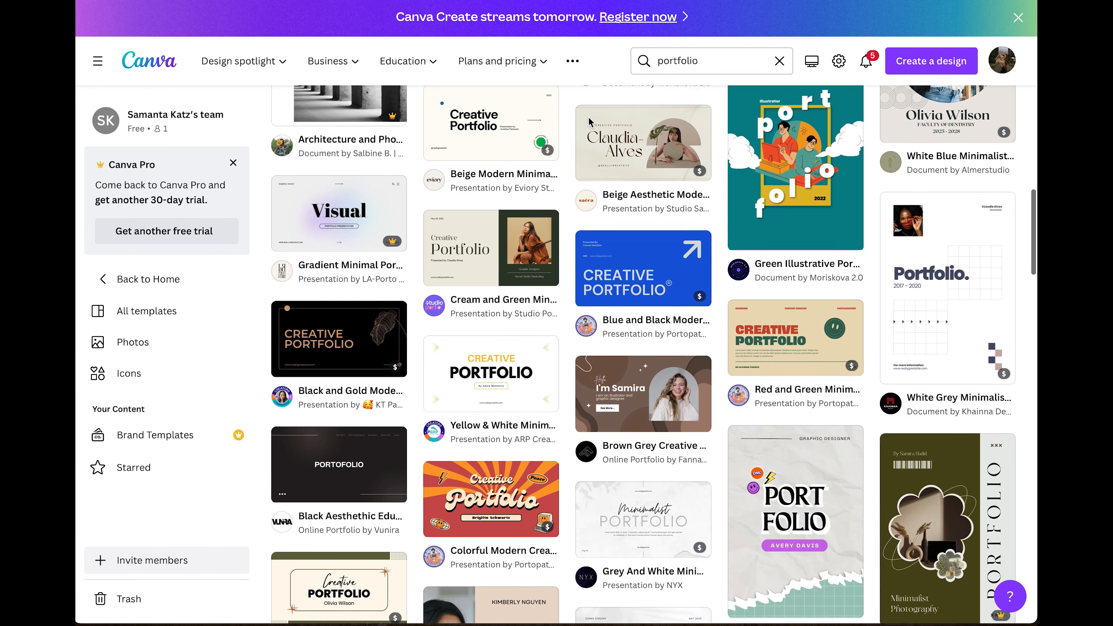
{"action": "scroll", "coordinate": [588, 118], "scroll_direction": "up", "scroll_amount": 20}
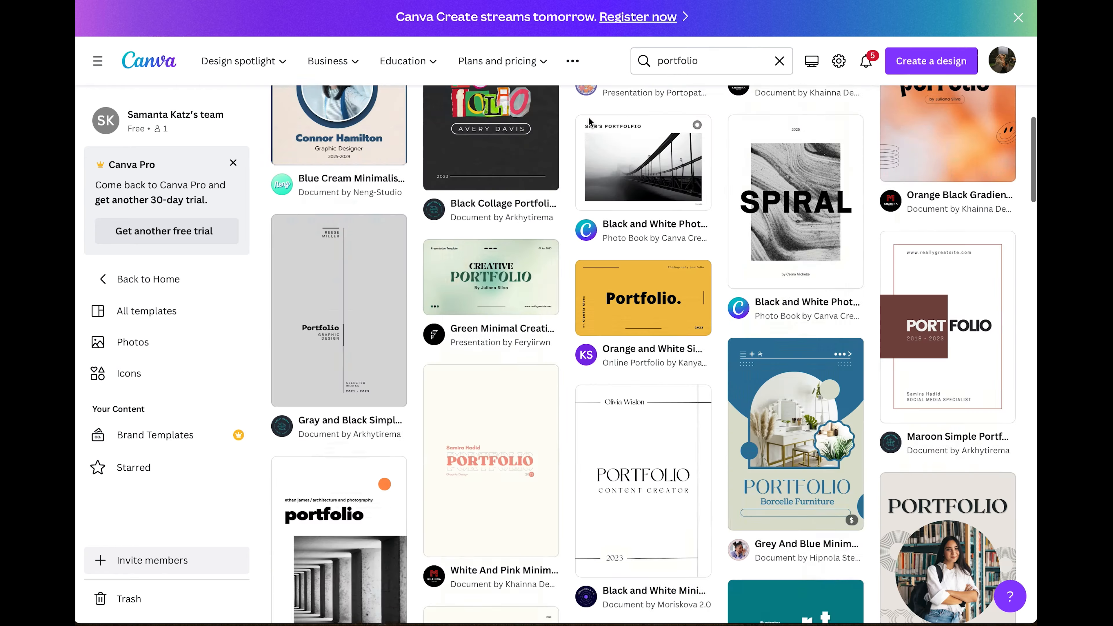
{"action": "scroll", "coordinate": [589, 122], "scroll_direction": "up", "scroll_amount": 5}
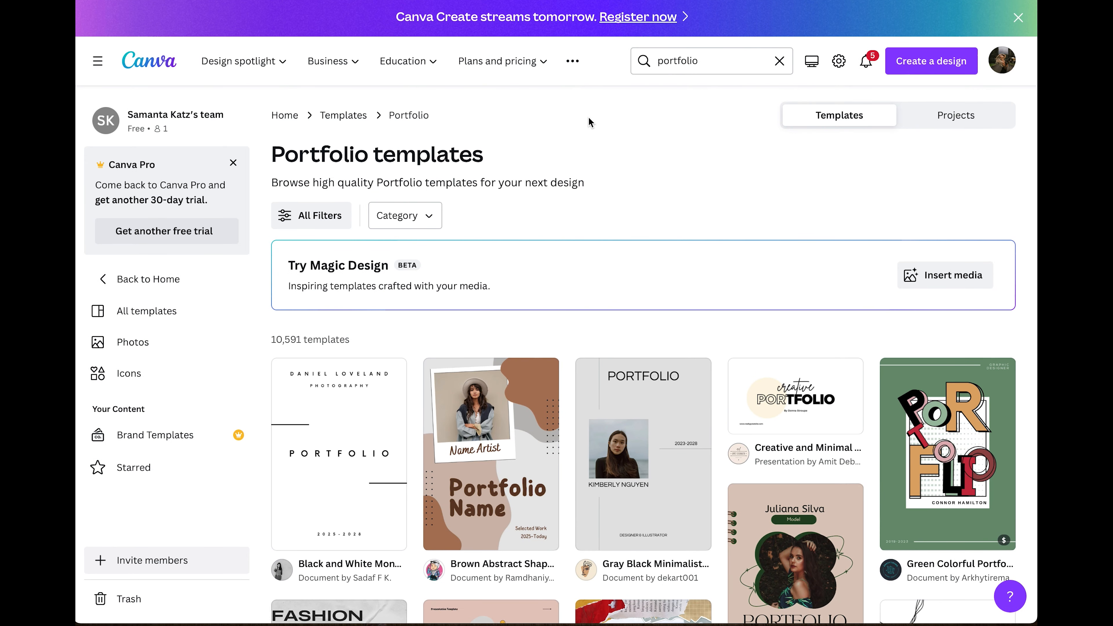
Scroll further through the 10,591 portfolio templates and bring back the search suggestions.
{"action": "scroll", "coordinate": [587, 132], "scroll_direction": "down", "scroll_amount": 3}
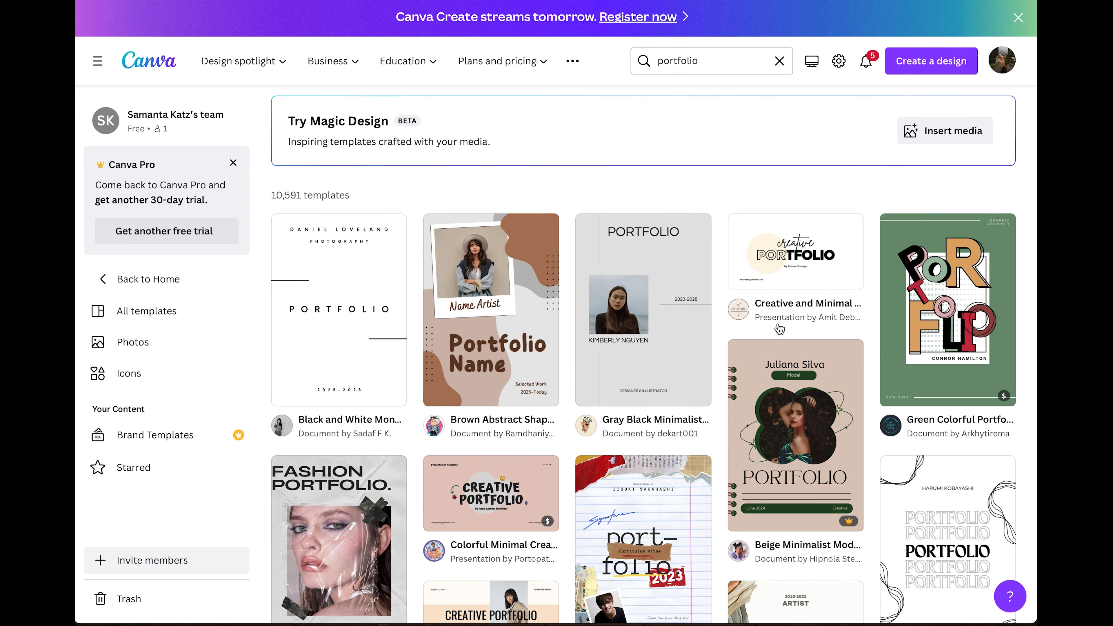
{"action": "scroll", "coordinate": [735, 321], "scroll_direction": "down", "scroll_amount": 1}
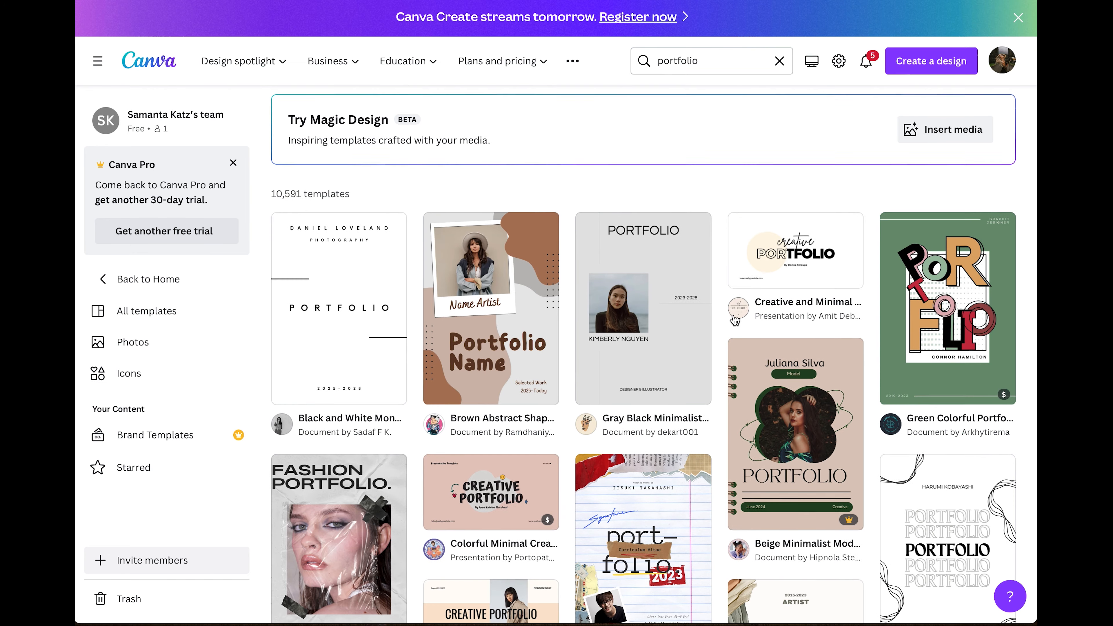
{"action": "scroll", "coordinate": [735, 320], "scroll_direction": "down", "scroll_amount": 10}
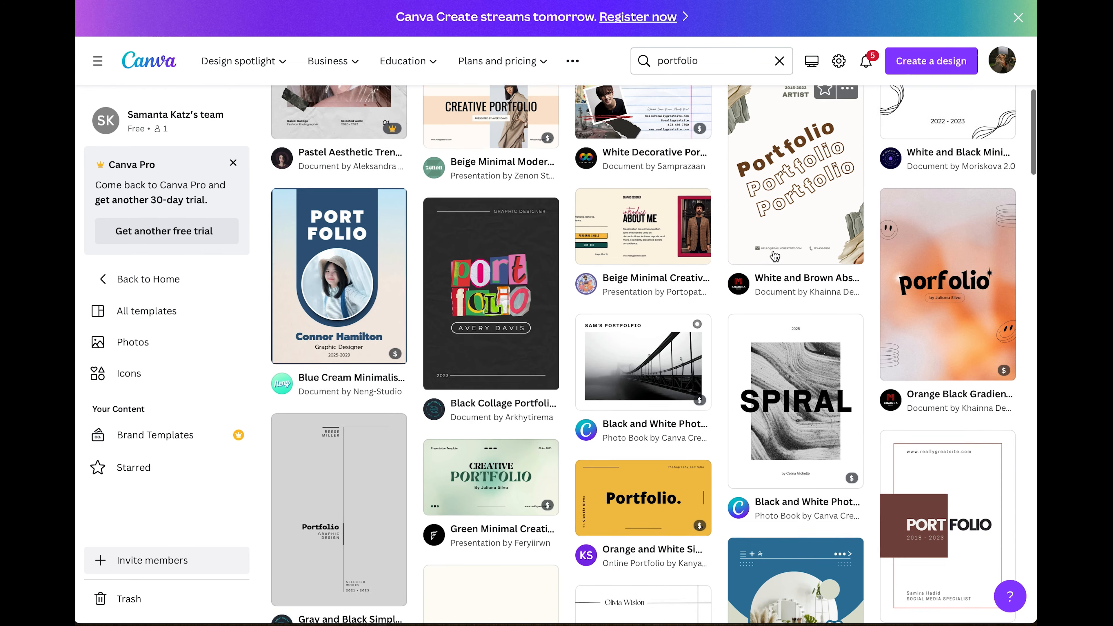
{"action": "scroll", "coordinate": [774, 256], "scroll_direction": "down", "scroll_amount": 1}
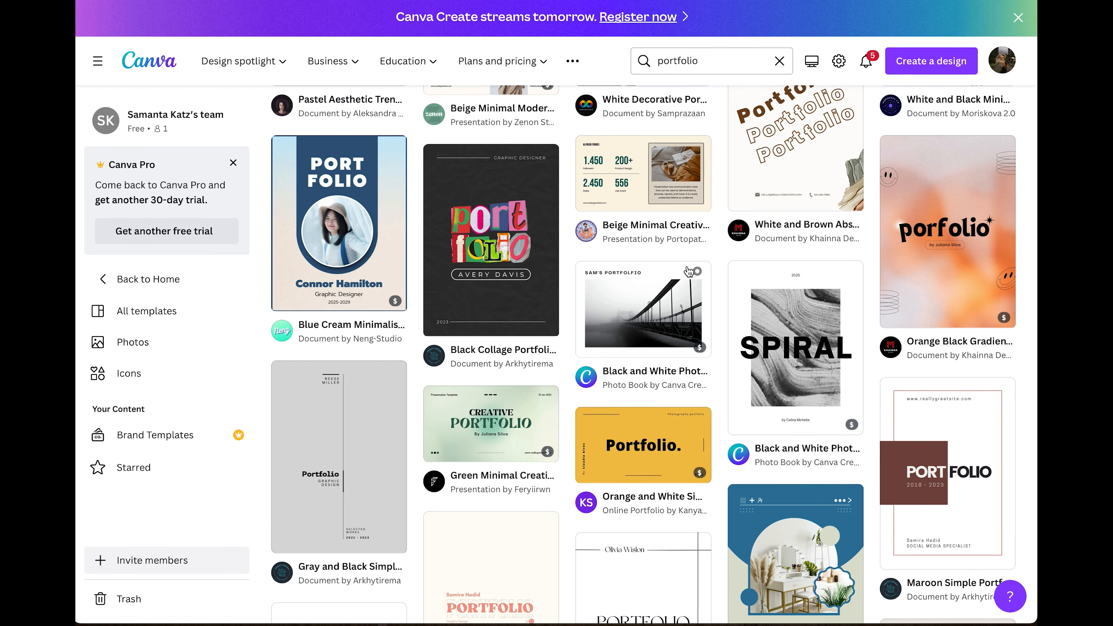
{"action": "mouse_move", "coordinate": [634, 313]}
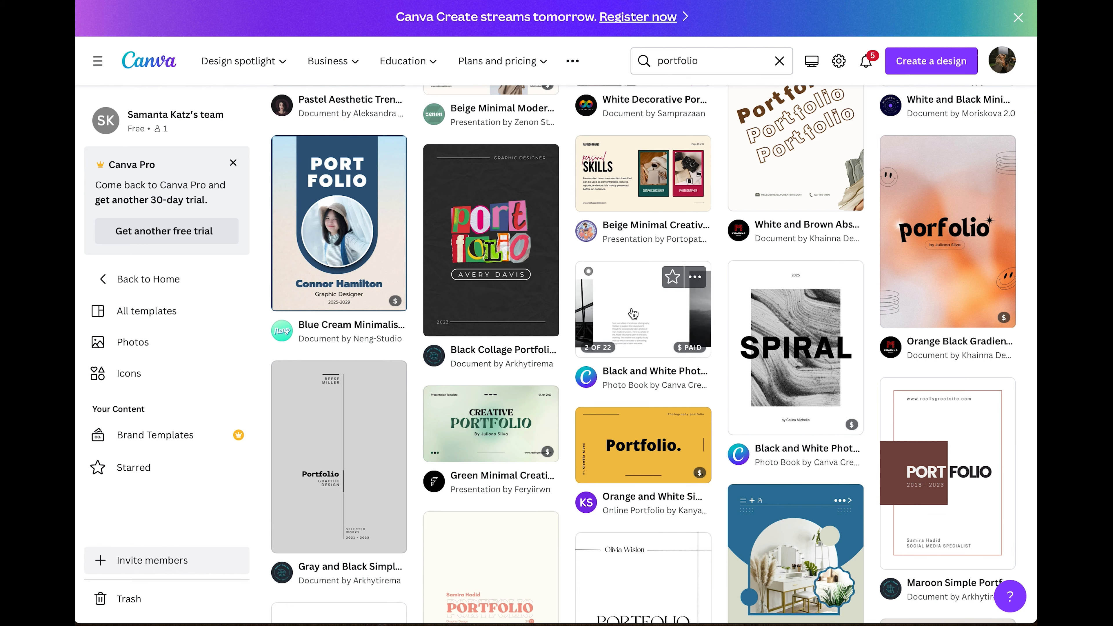
{"action": "scroll", "coordinate": [634, 312], "scroll_direction": "down", "scroll_amount": 6}
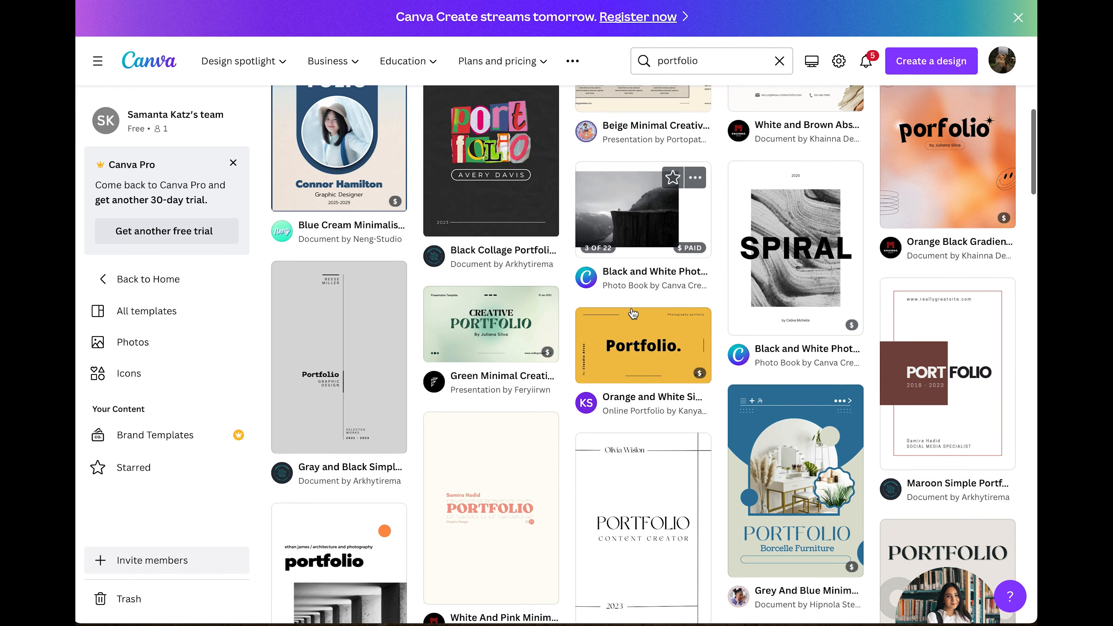
{"action": "scroll", "coordinate": [632, 312], "scroll_direction": "down", "scroll_amount": 5}
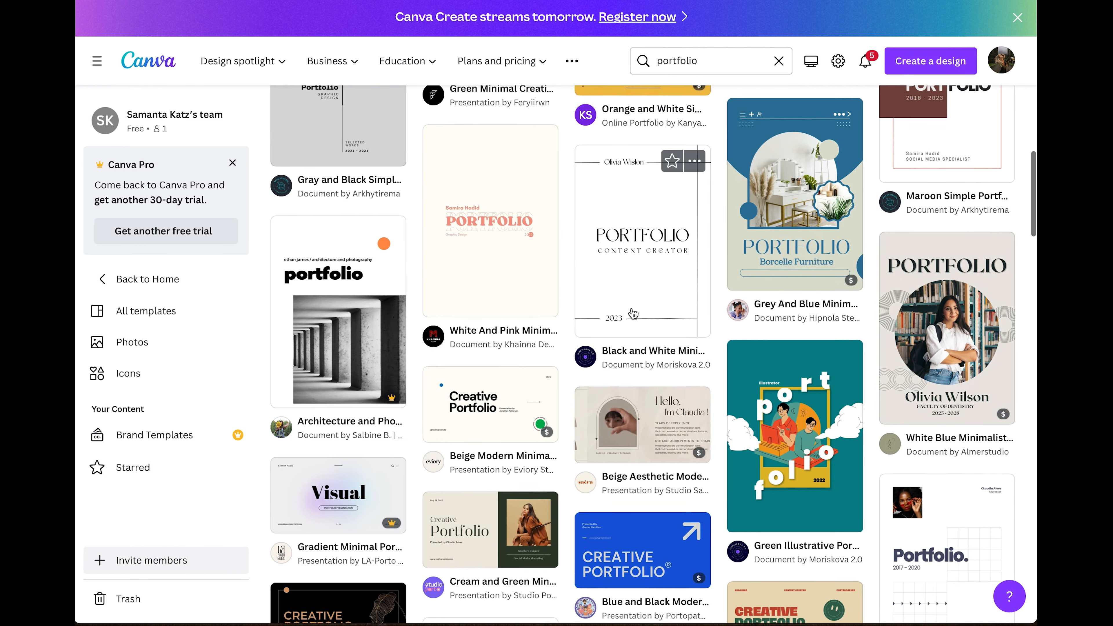
{"action": "left_click", "coordinate": [577, 61]}
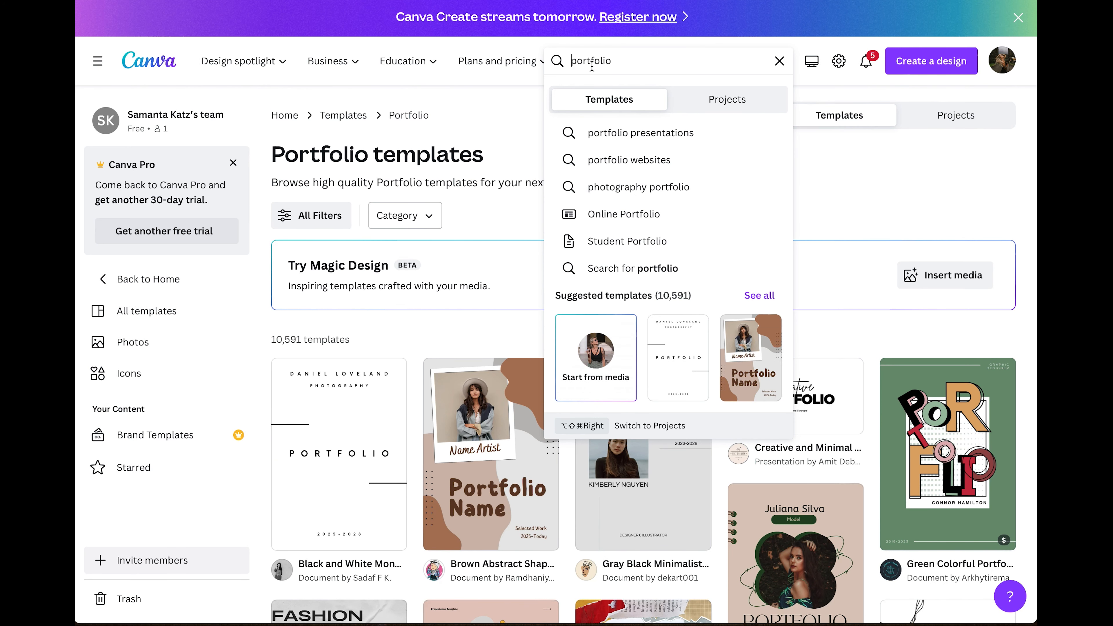
Search 'photography portfolio' and preview the Creative Greyscale Photography Portfolio Presentation template.
{"action": "left_click", "coordinate": [638, 189]}
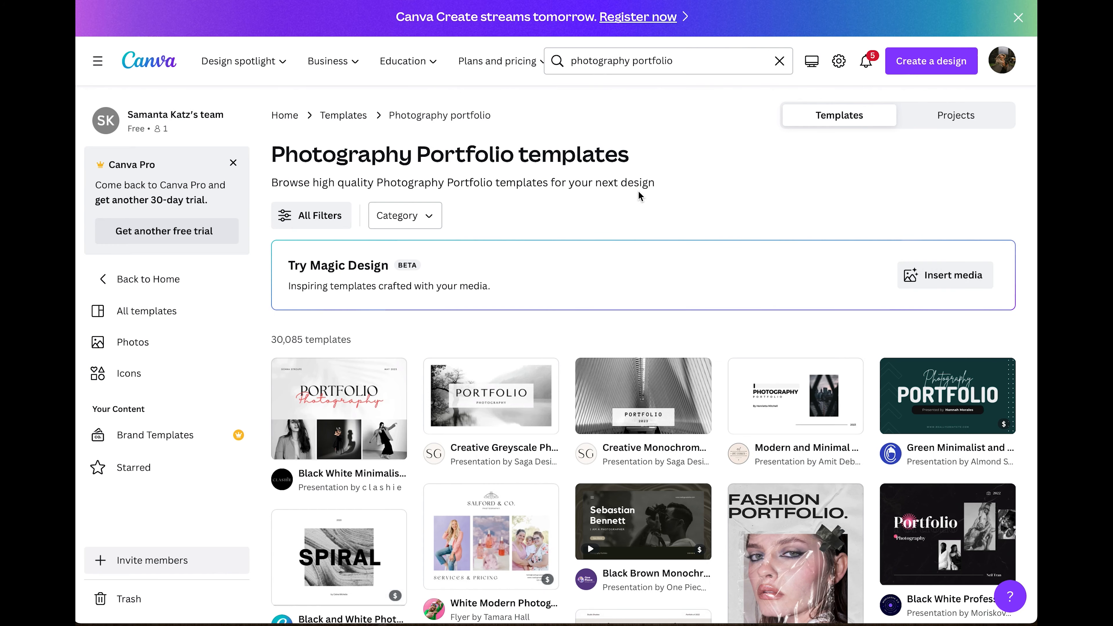
{"action": "scroll", "coordinate": [638, 194], "scroll_direction": "down", "scroll_amount": 3}
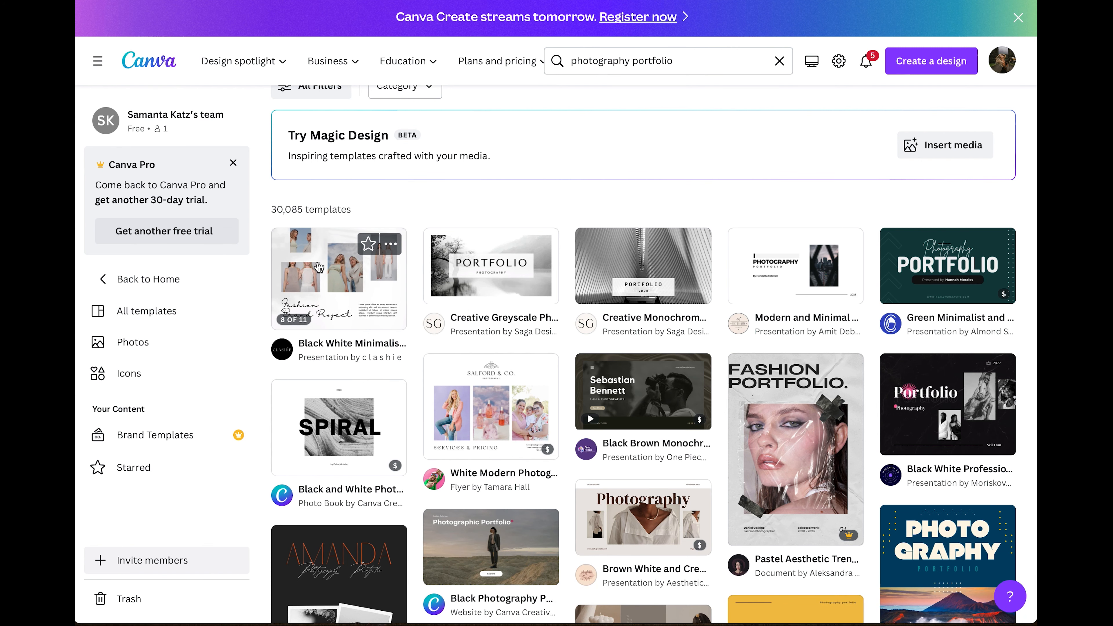
{"action": "scroll", "coordinate": [753, 312], "scroll_direction": "down", "scroll_amount": 2}
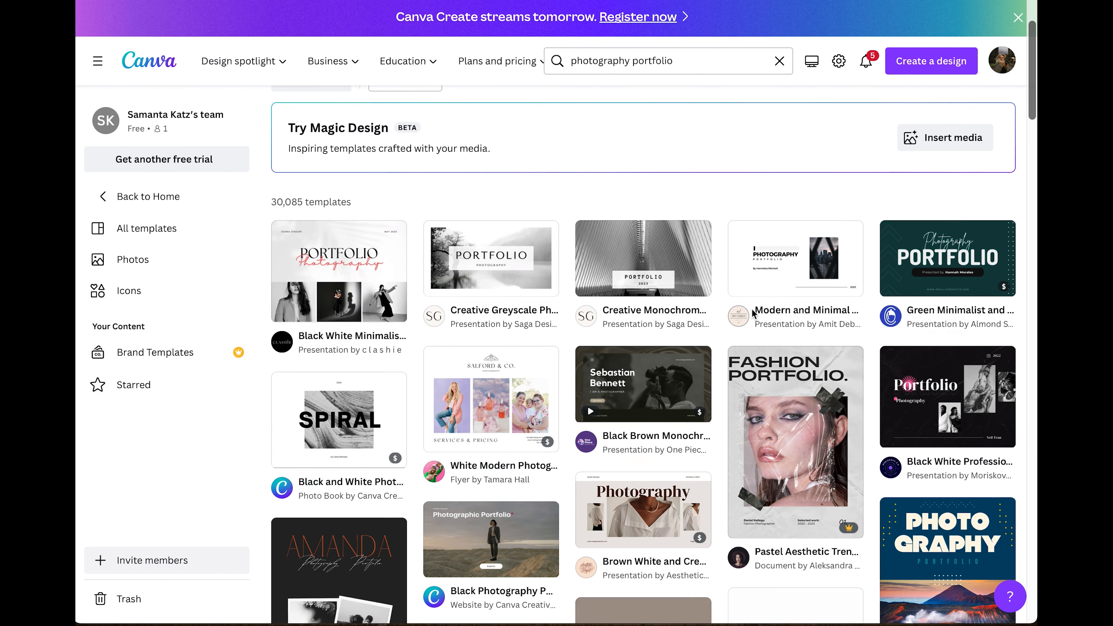
{"action": "scroll", "coordinate": [751, 309], "scroll_direction": "down", "scroll_amount": 8}
{"action": "scroll", "coordinate": [752, 311], "scroll_direction": "up", "scroll_amount": 10}
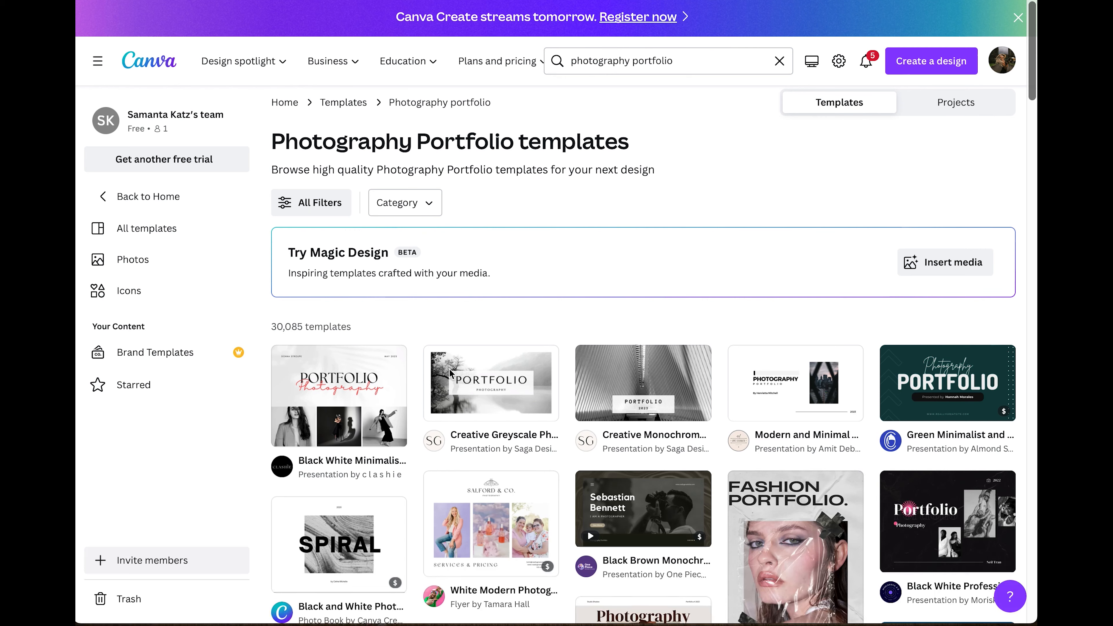
{"action": "left_click", "coordinate": [480, 386]}
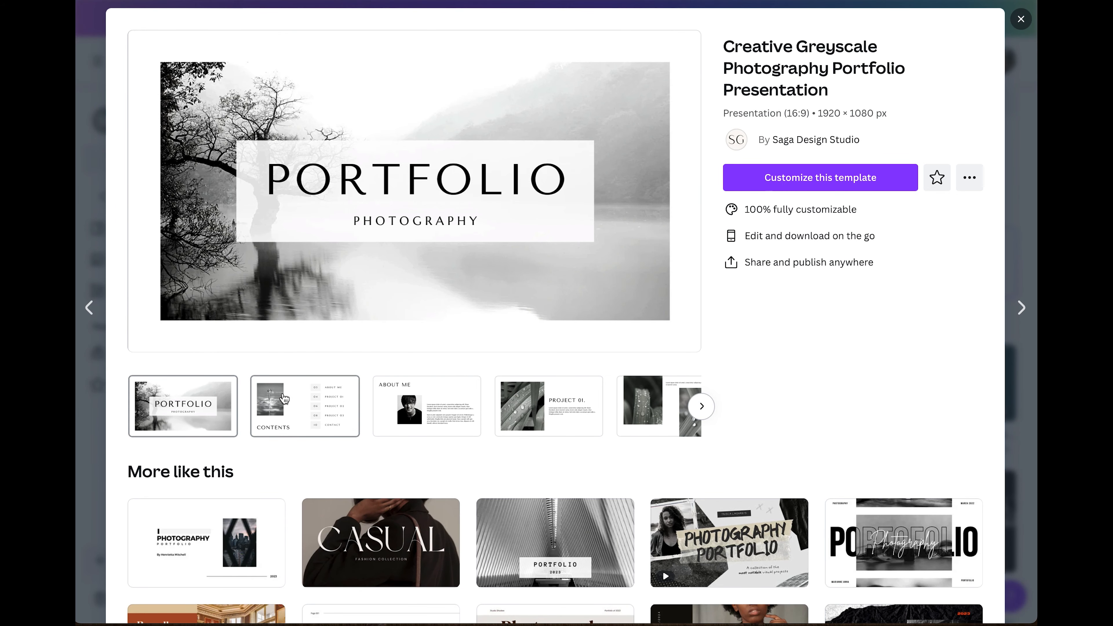
Preview the Contents, About Me, Project 01 and photo slides, then customize the Creative Greyscale template.
{"action": "left_click", "coordinate": [285, 399]}
{"action": "left_click", "coordinate": [407, 407]}
{"action": "left_click", "coordinate": [537, 408]}
{"action": "left_click", "coordinate": [656, 422]}
{"action": "left_click", "coordinate": [659, 415]}
{"action": "left_click", "coordinate": [867, 193]}
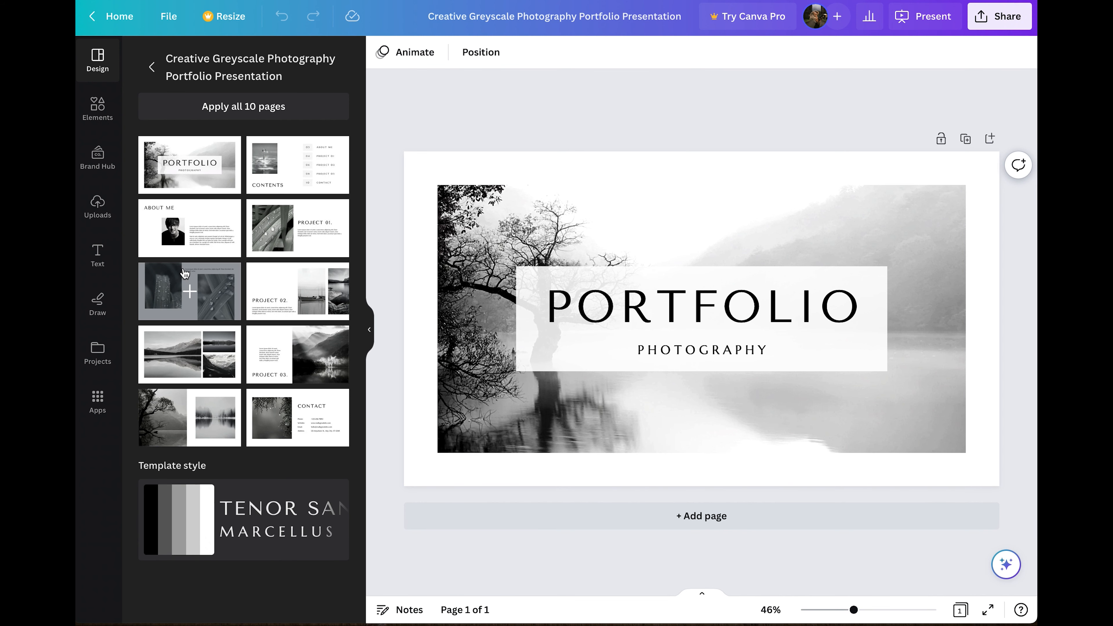
Apply all 10 template pages to the design and delete the Contents page.
{"action": "left_click", "coordinate": [293, 153]}
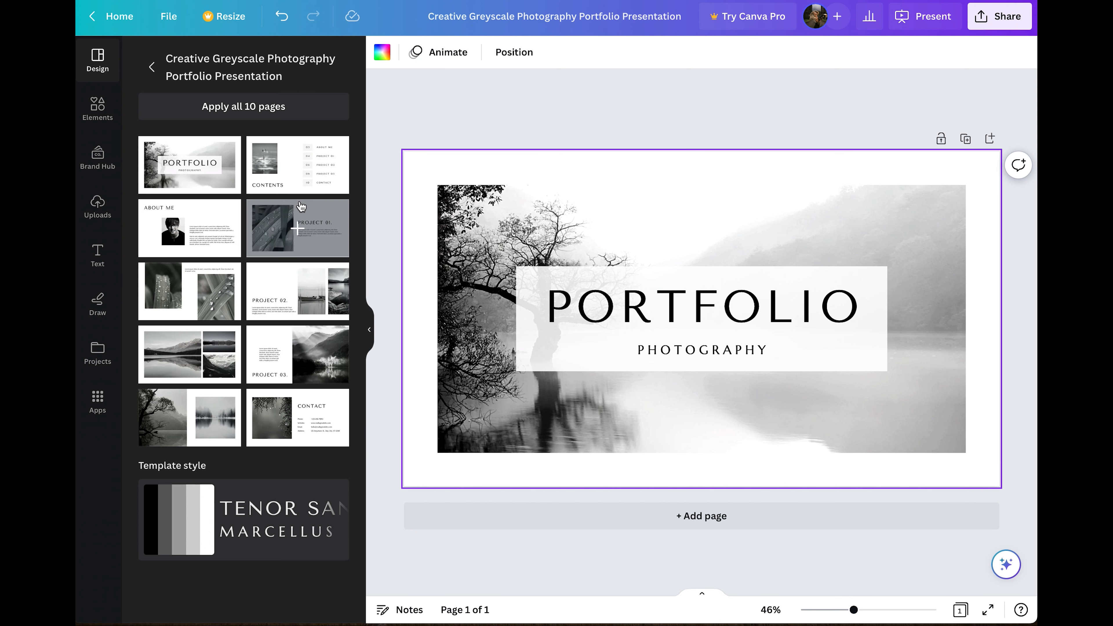
{"action": "left_click", "coordinate": [265, 110]}
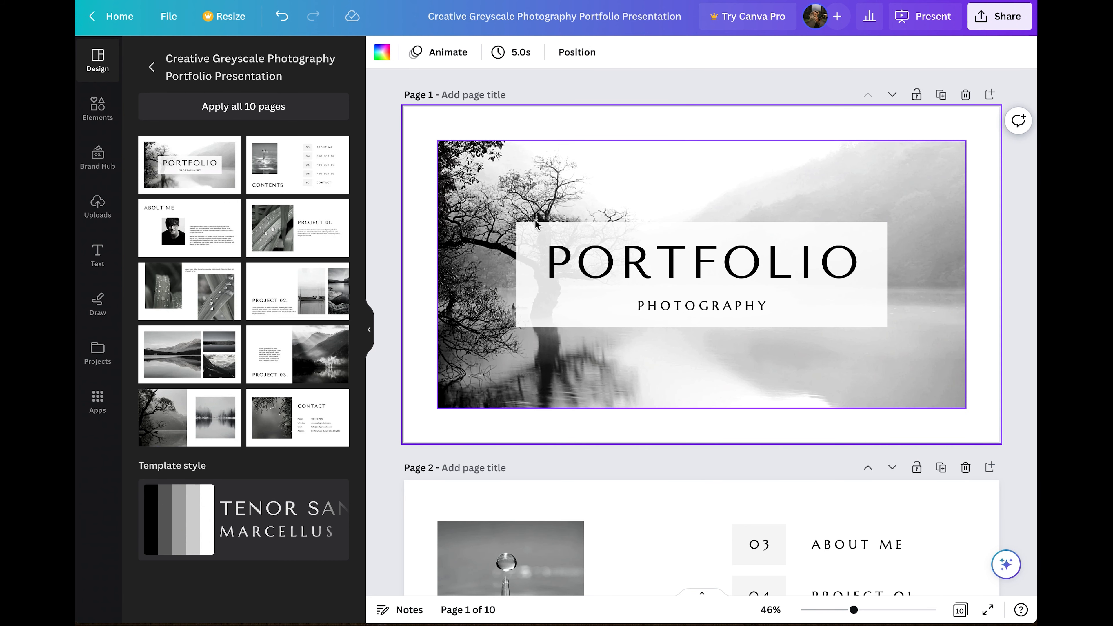
{"action": "left_click", "coordinate": [642, 160]}
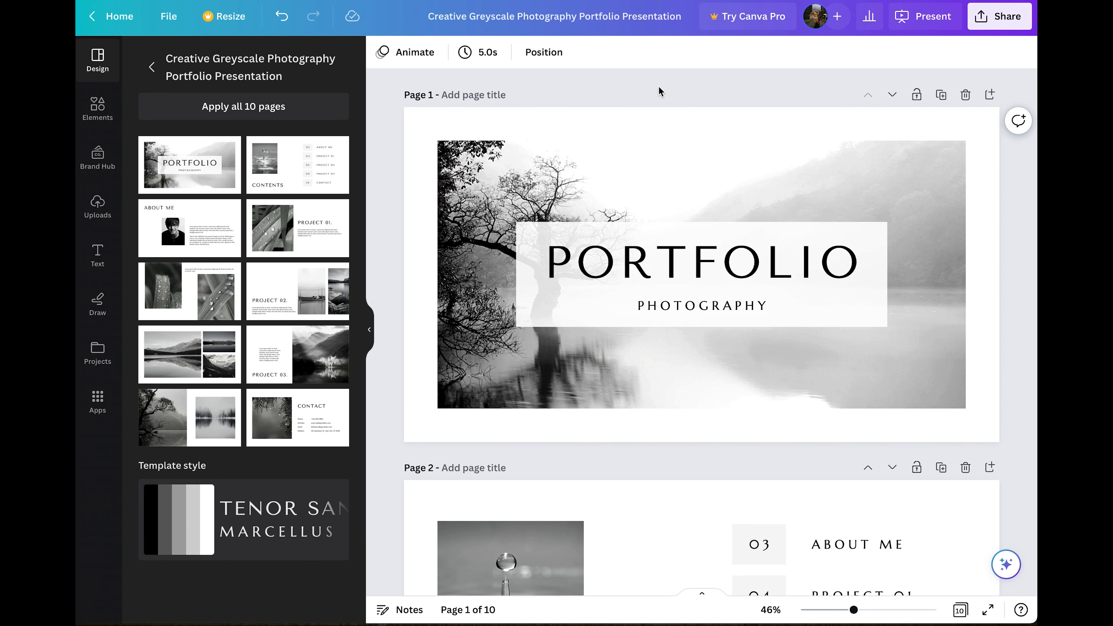
{"action": "scroll", "coordinate": [661, 235], "scroll_direction": "down", "scroll_amount": 6}
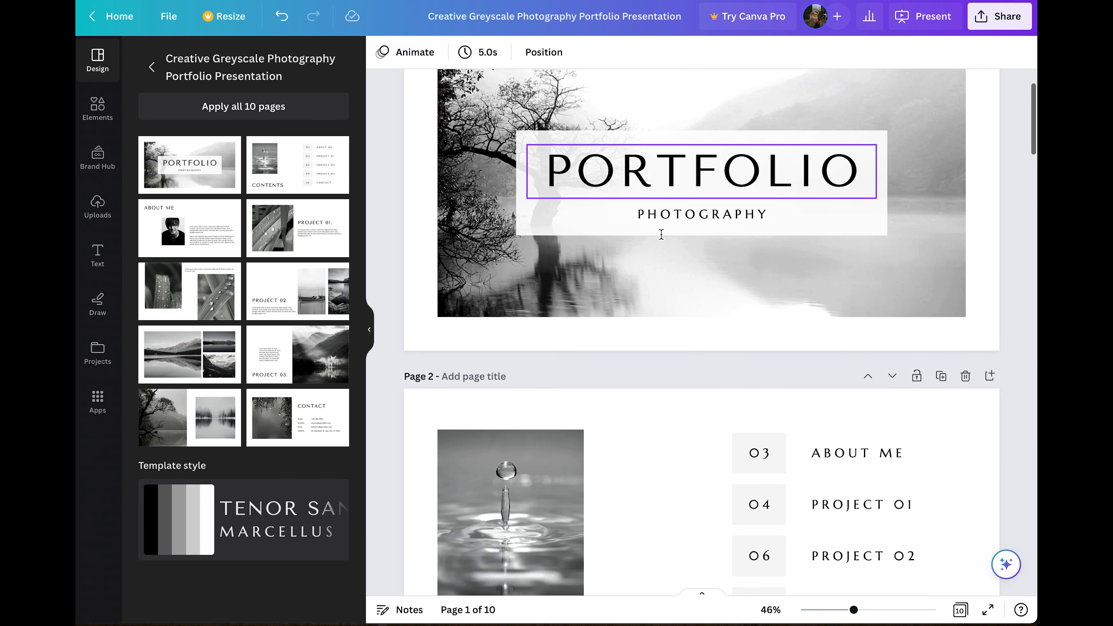
{"action": "scroll", "coordinate": [661, 236], "scroll_direction": "up", "scroll_amount": 3}
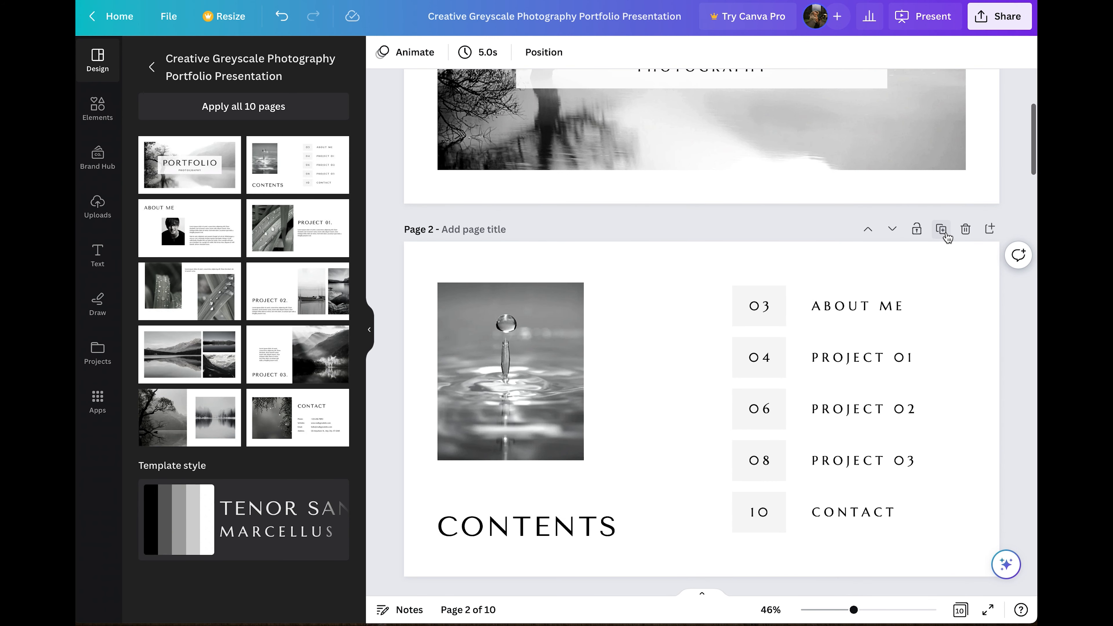
{"action": "left_click", "coordinate": [965, 229]}
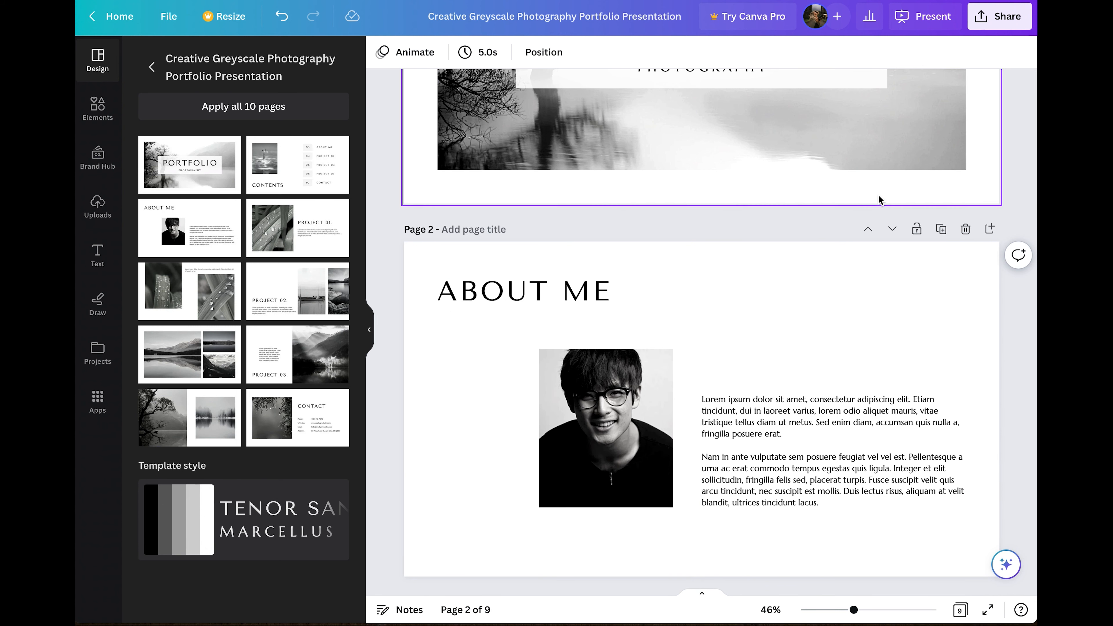
Move the About Me page down to the end, after Contact, as page 9.
{"action": "left_click", "coordinate": [893, 230]}
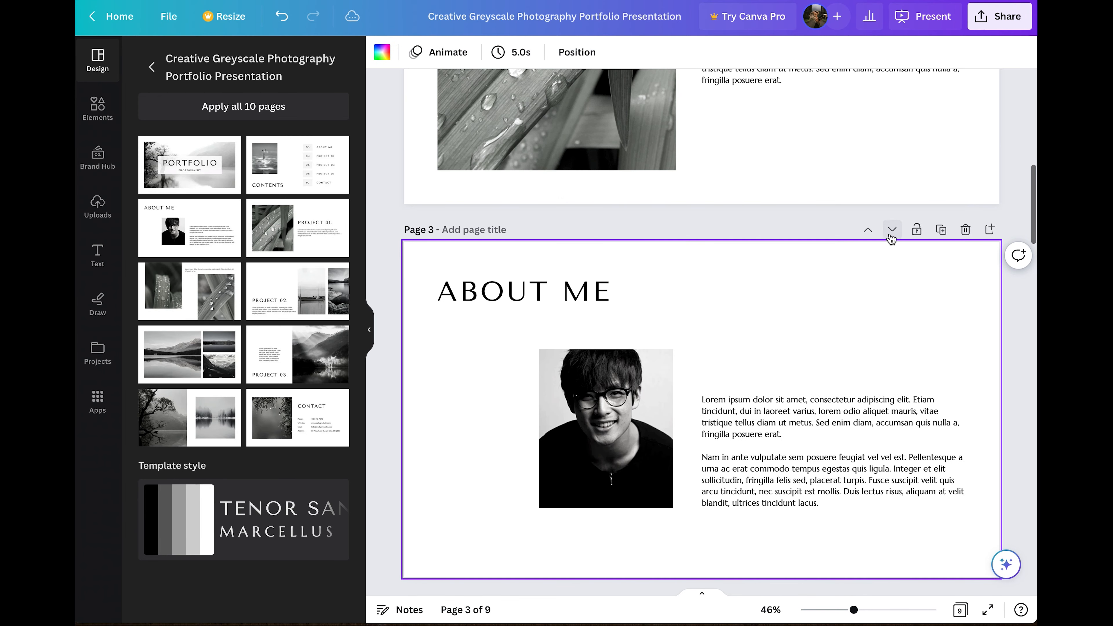
{"action": "left_click", "coordinate": [892, 231]}
{"action": "left_click", "coordinate": [892, 231]}
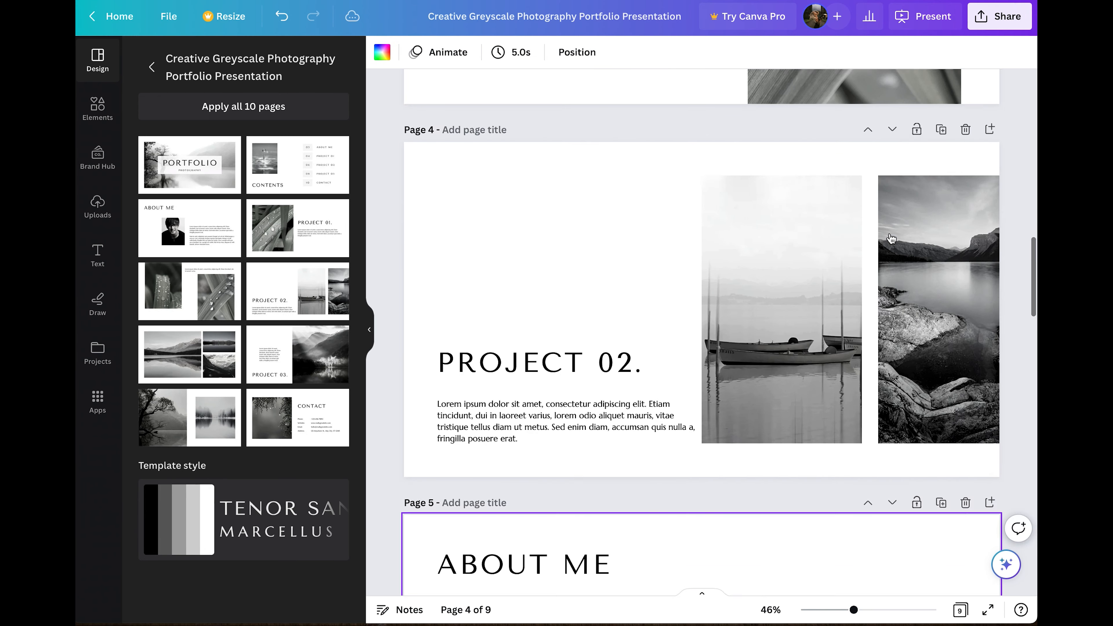
{"action": "left_click", "coordinate": [893, 232]}
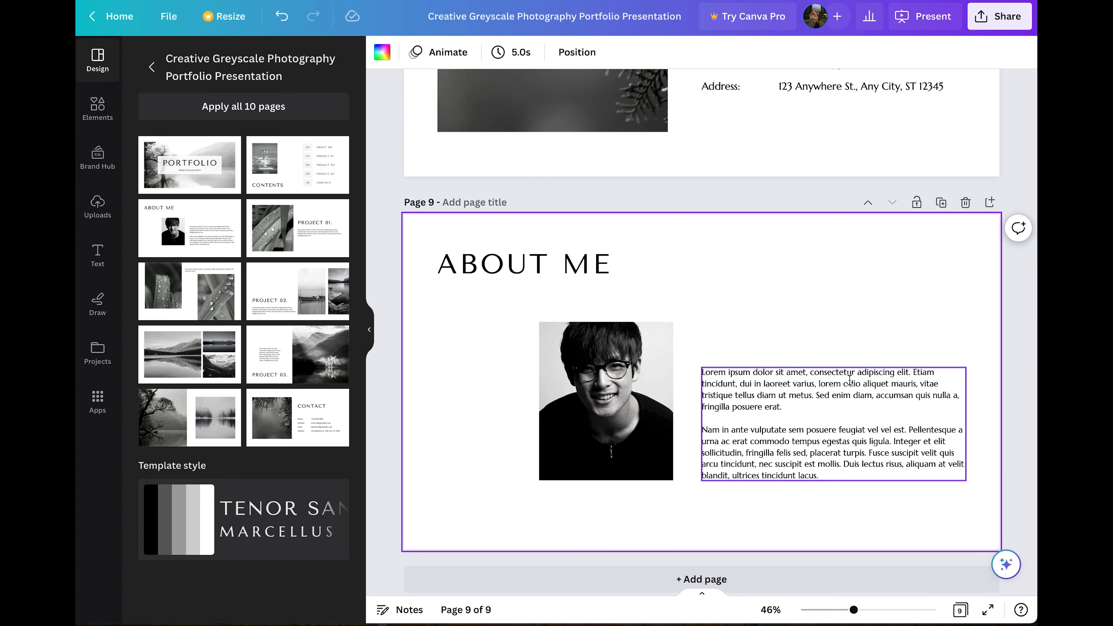
{"action": "scroll", "coordinate": [850, 380], "scroll_direction": "up", "scroll_amount": 3}
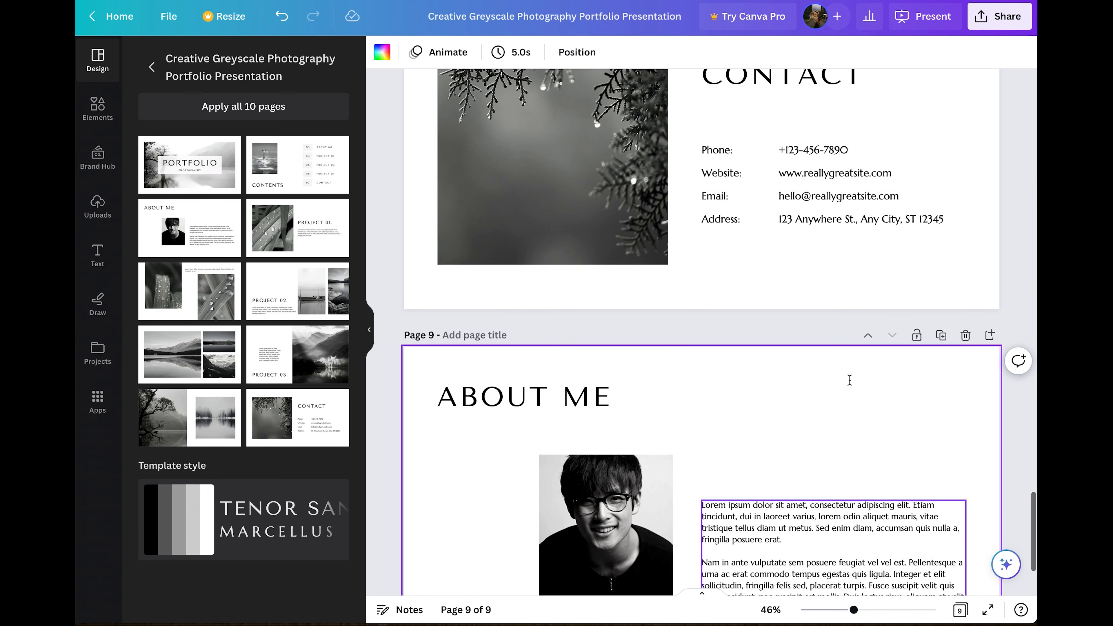
{"action": "scroll", "coordinate": [850, 380], "scroll_direction": "down", "scroll_amount": 6}
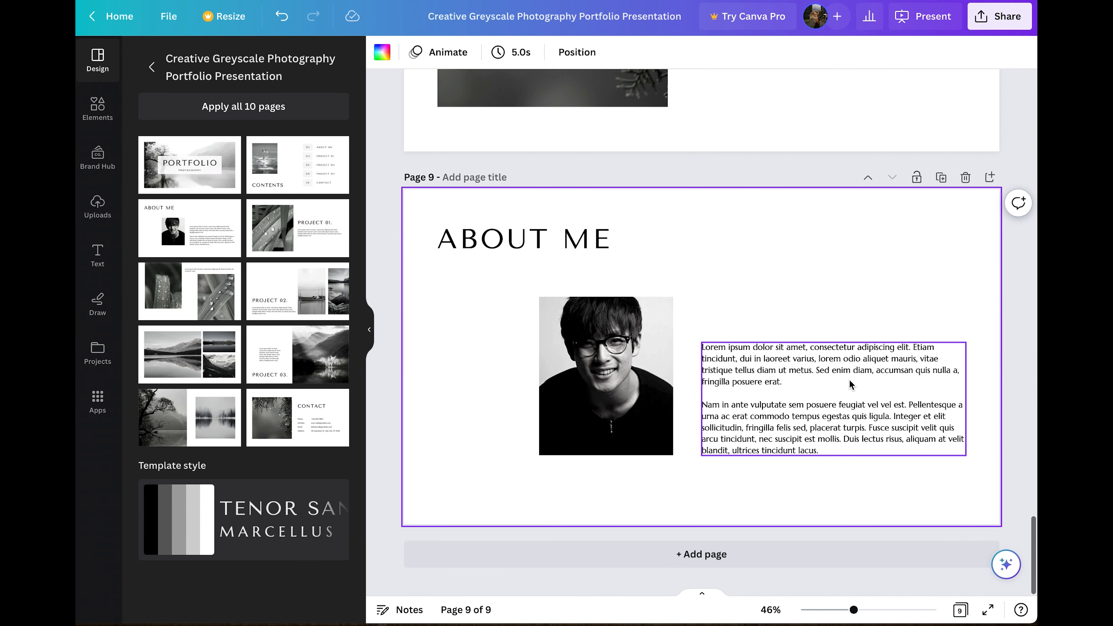
{"action": "scroll", "coordinate": [850, 380], "scroll_direction": "up", "scroll_amount": 5}
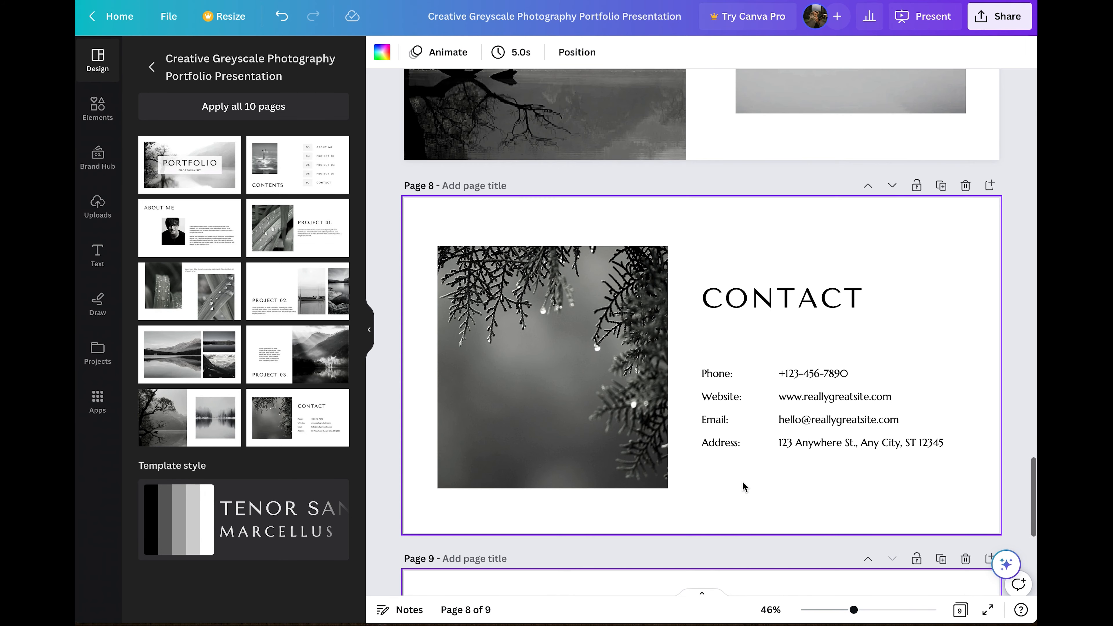
{"action": "scroll", "coordinate": [743, 482], "scroll_direction": "down", "scroll_amount": 5}
{"action": "scroll", "coordinate": [776, 458], "scroll_direction": "up", "scroll_amount": 5}
Group the CONTACT heading with its details and shrink the block slightly.
{"action": "left_click", "coordinate": [736, 151]}
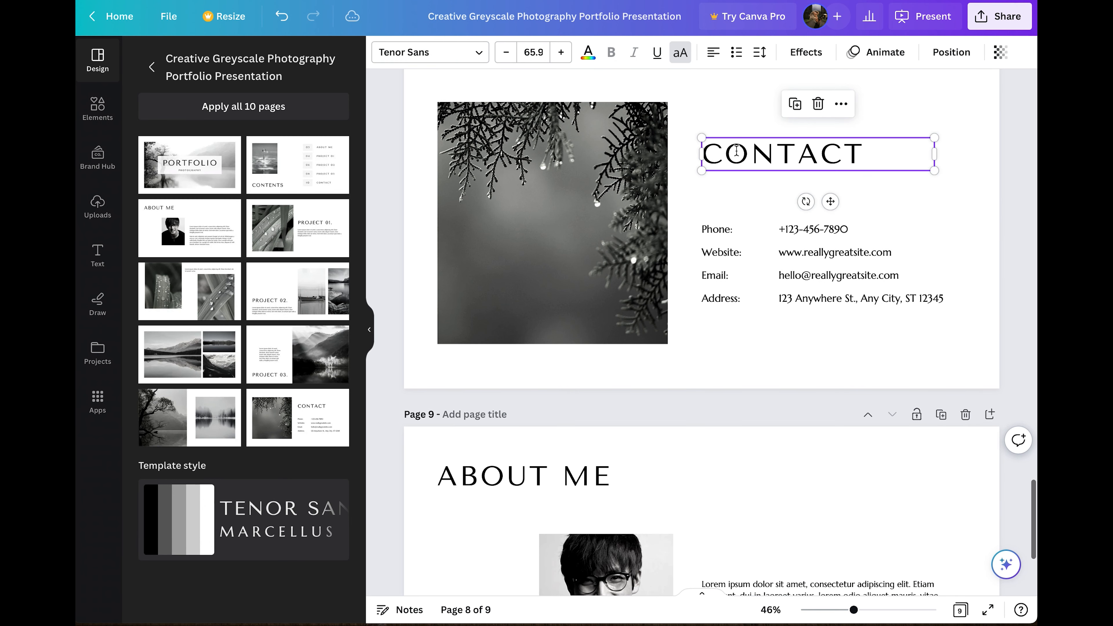
{"action": "left_click", "coordinate": [737, 127]}
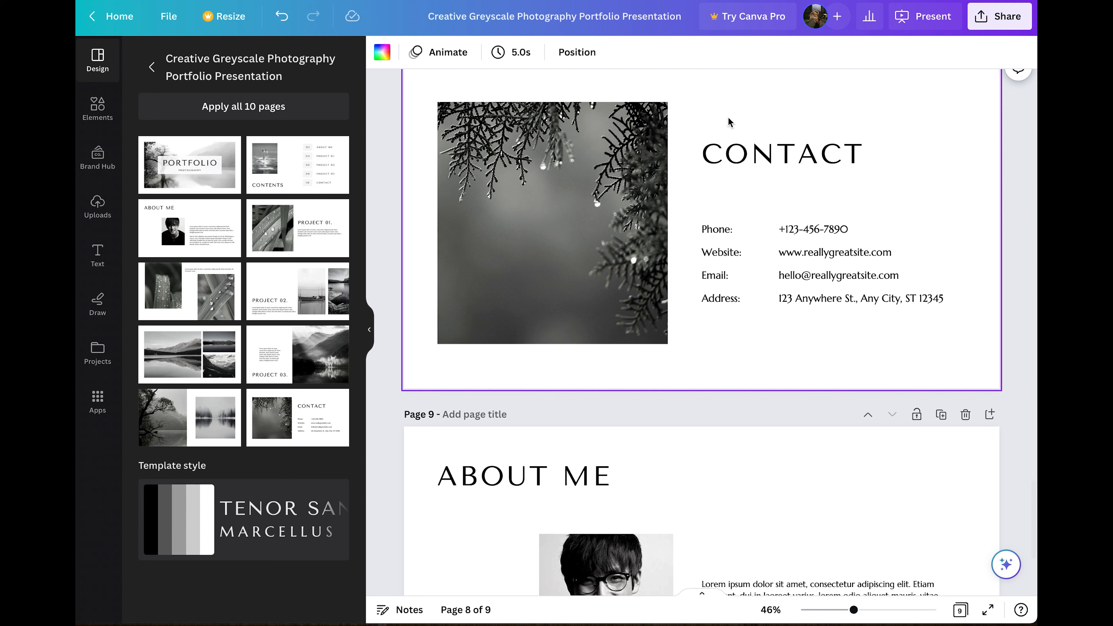
{"action": "left_click_drag", "start_coordinate": [701, 115], "coordinate": [928, 333]}
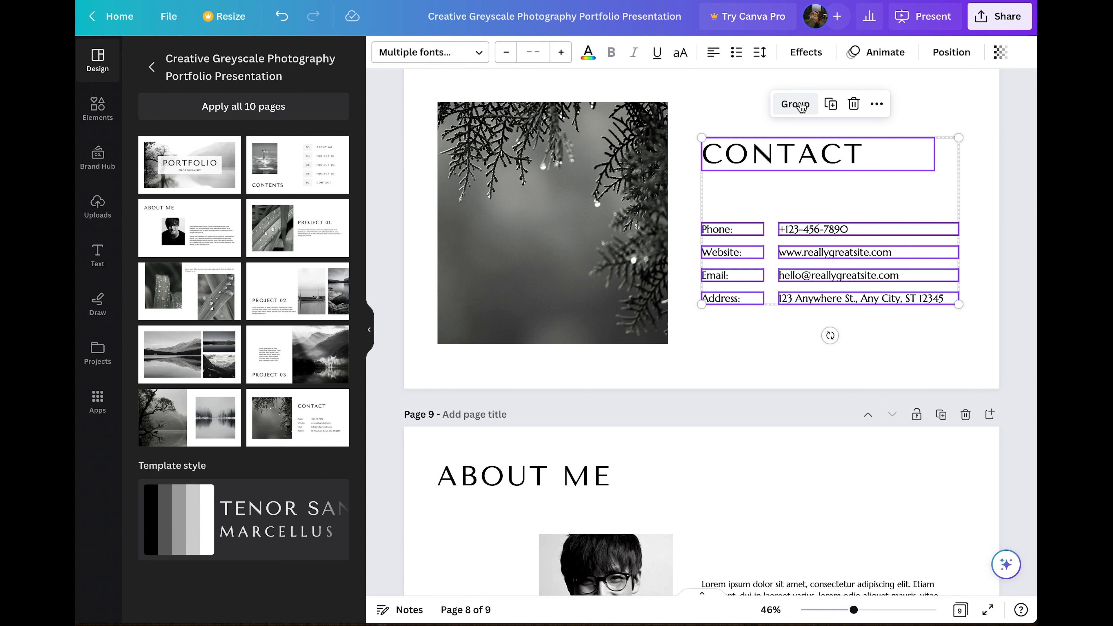
{"action": "left_click", "coordinate": [802, 107]}
{"action": "left_click_drag", "start_coordinate": [958, 303], "coordinate": [848, 234]}
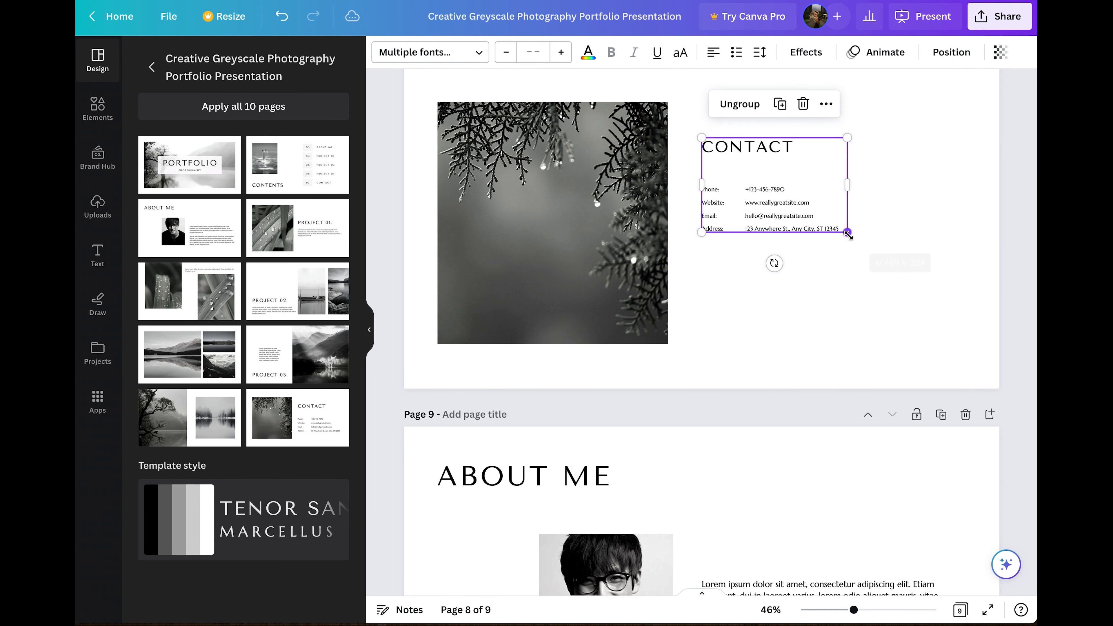
Move the grouped contact block onto the About Me page.
{"action": "left_click_drag", "start_coordinate": [791, 196], "coordinate": [798, 541]}
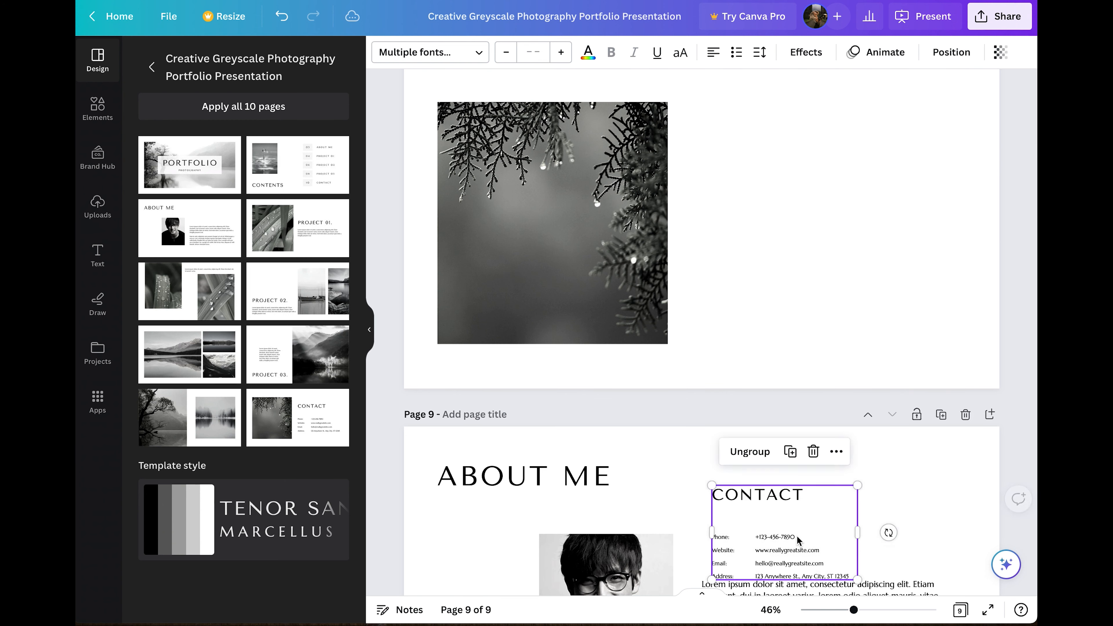
{"action": "scroll", "coordinate": [798, 541], "scroll_direction": "down", "scroll_amount": 4}
{"action": "left_click_drag", "start_coordinate": [773, 364], "coordinate": [763, 339]}
{"action": "scroll", "coordinate": [763, 341], "scroll_direction": "up", "scroll_amount": 4}
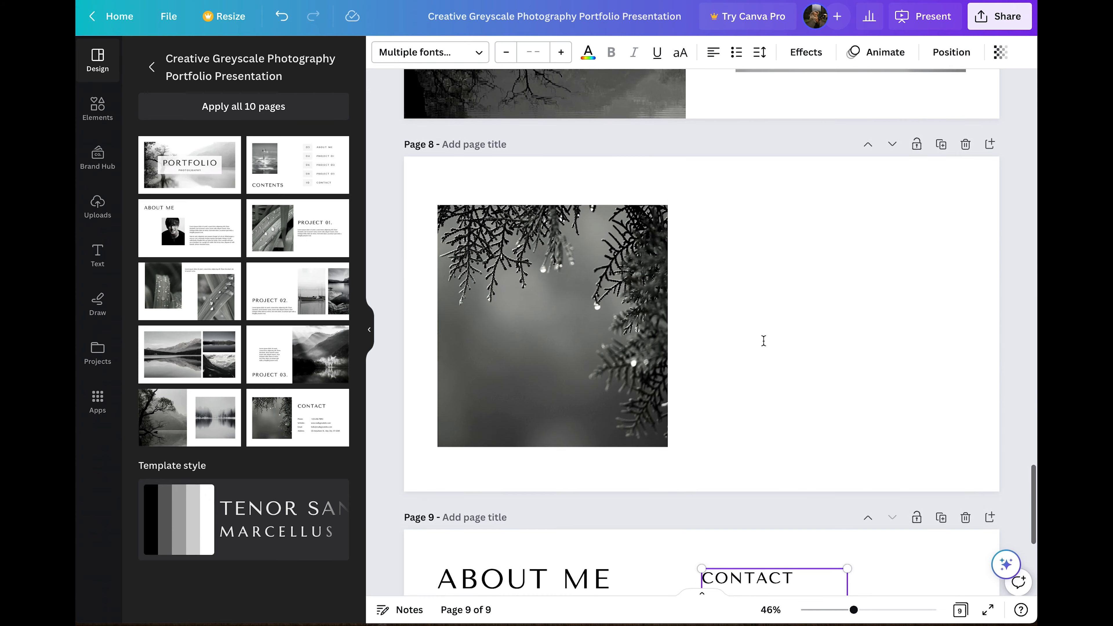
{"action": "scroll", "coordinate": [764, 340], "scroll_direction": "up", "scroll_amount": 2}
Delete the now-empty Contact page, leaving an 8-page design.
{"action": "left_click", "coordinate": [966, 233]}
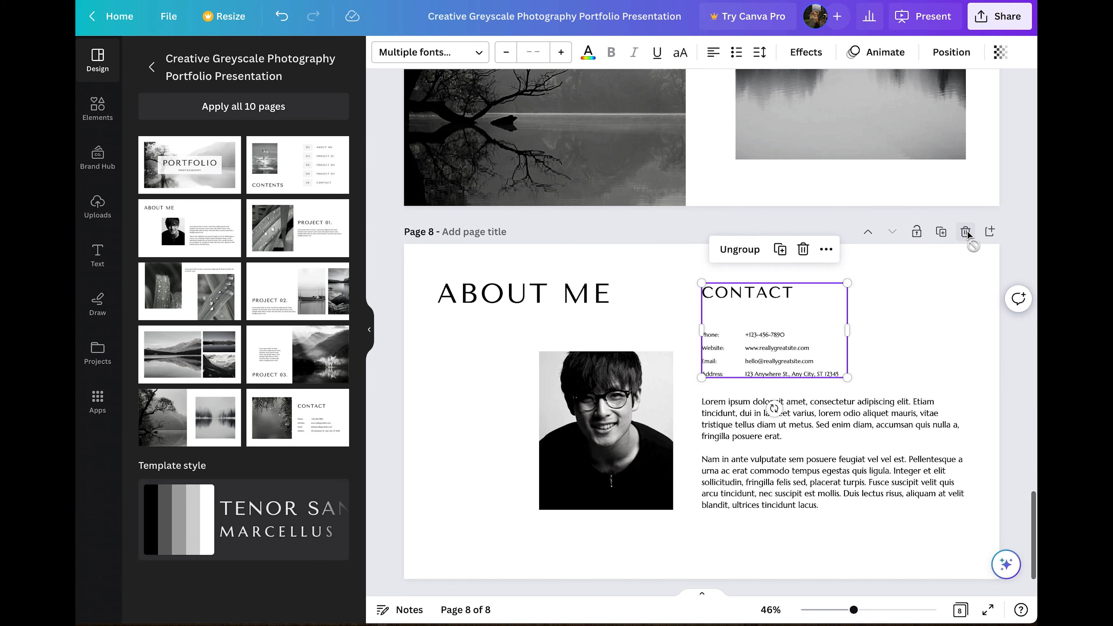
{"action": "scroll", "coordinate": [689, 412], "scroll_direction": "up", "scroll_amount": 1}
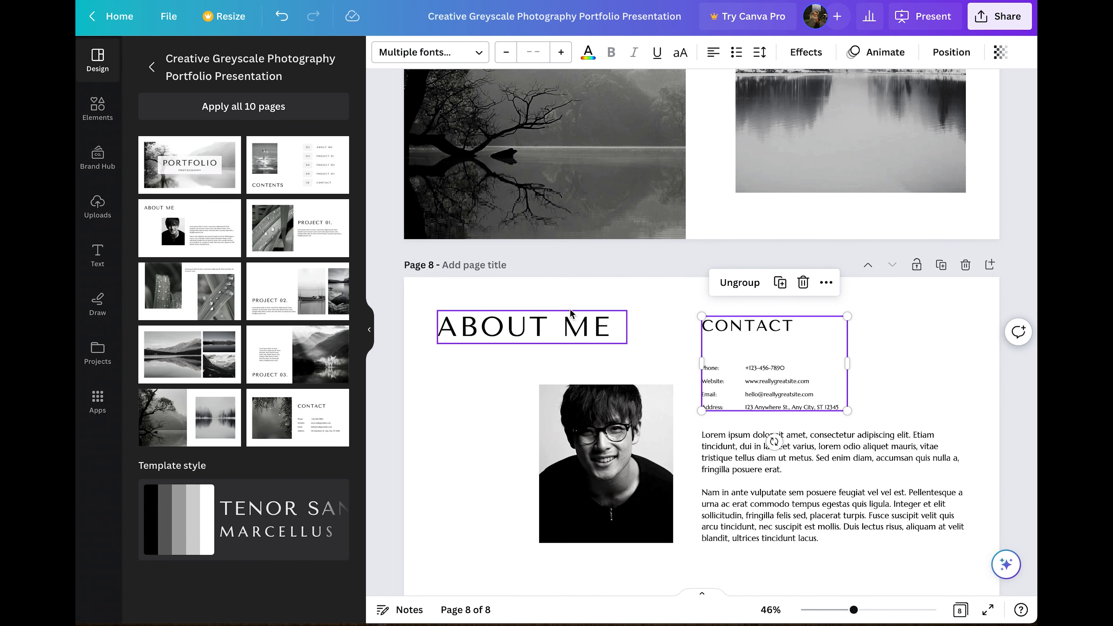
{"action": "scroll", "coordinate": [584, 376], "scroll_direction": "up", "scroll_amount": 12}
{"action": "scroll", "coordinate": [583, 377], "scroll_direction": "up", "scroll_amount": 17}
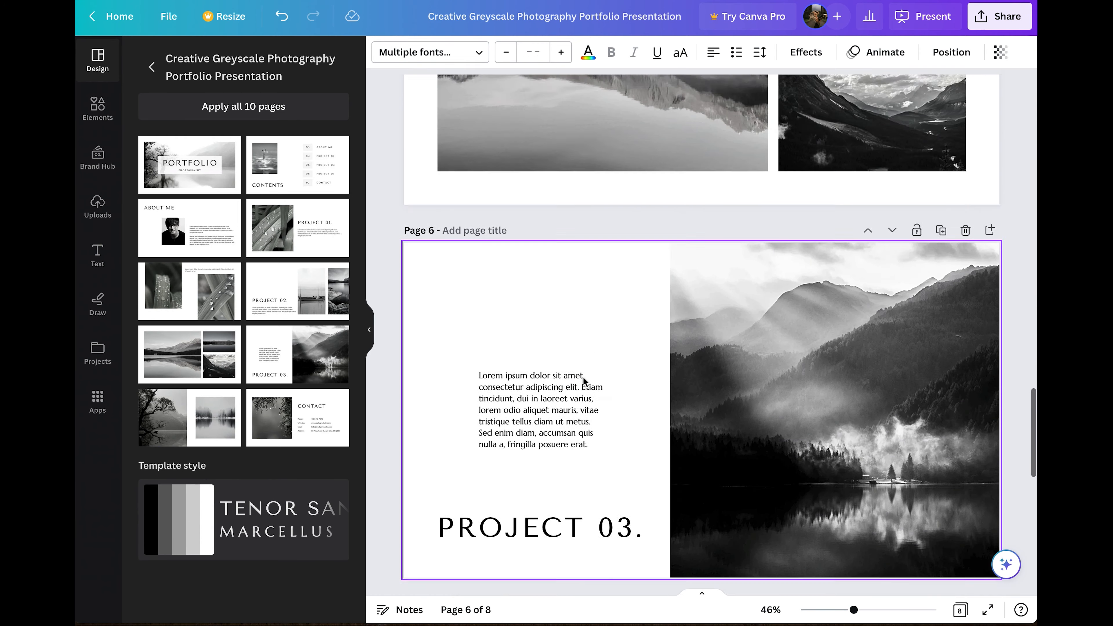
{"action": "scroll", "coordinate": [583, 377], "scroll_direction": "up", "scroll_amount": 15}
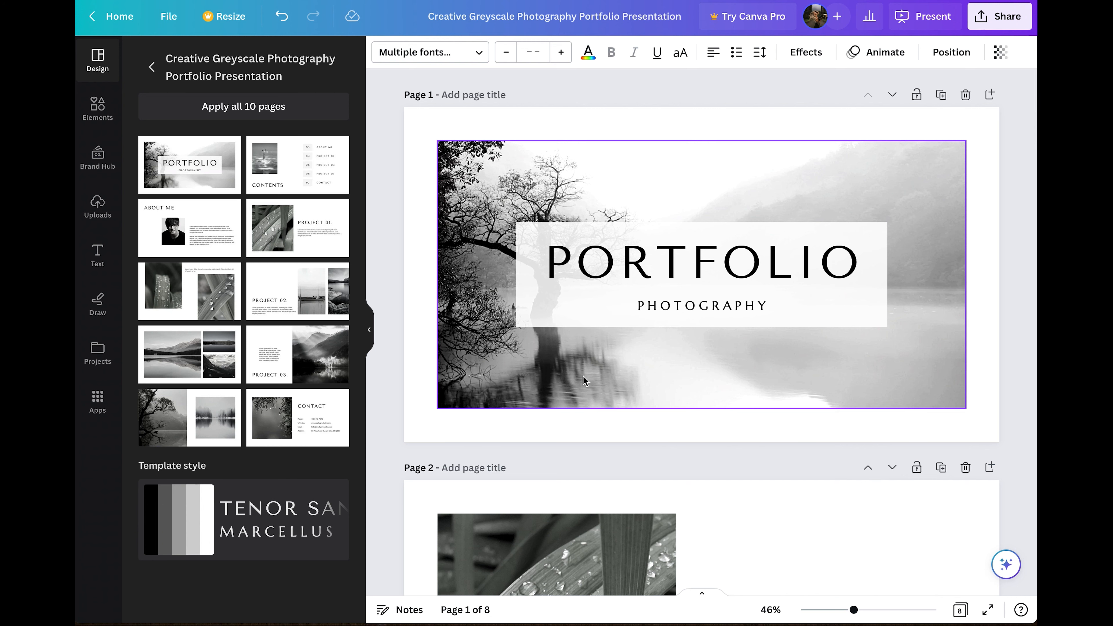
Upload the 22 photos from the 'photo example' folder into Canva's Uploads.
{"action": "left_click", "coordinate": [98, 207]}
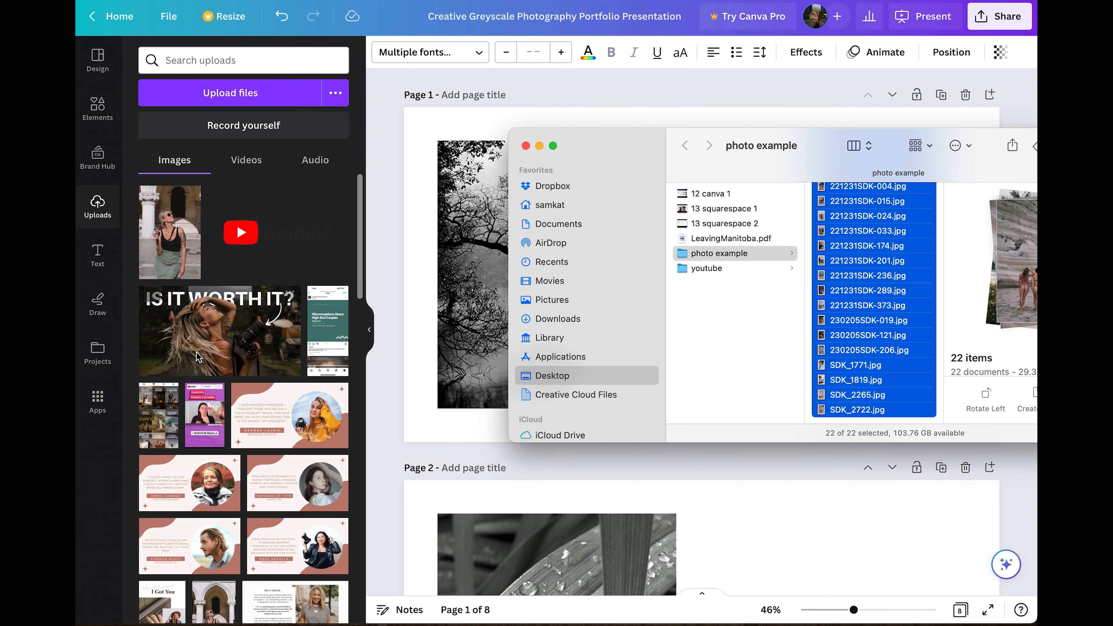
{"action": "left_click", "coordinate": [526, 148]}
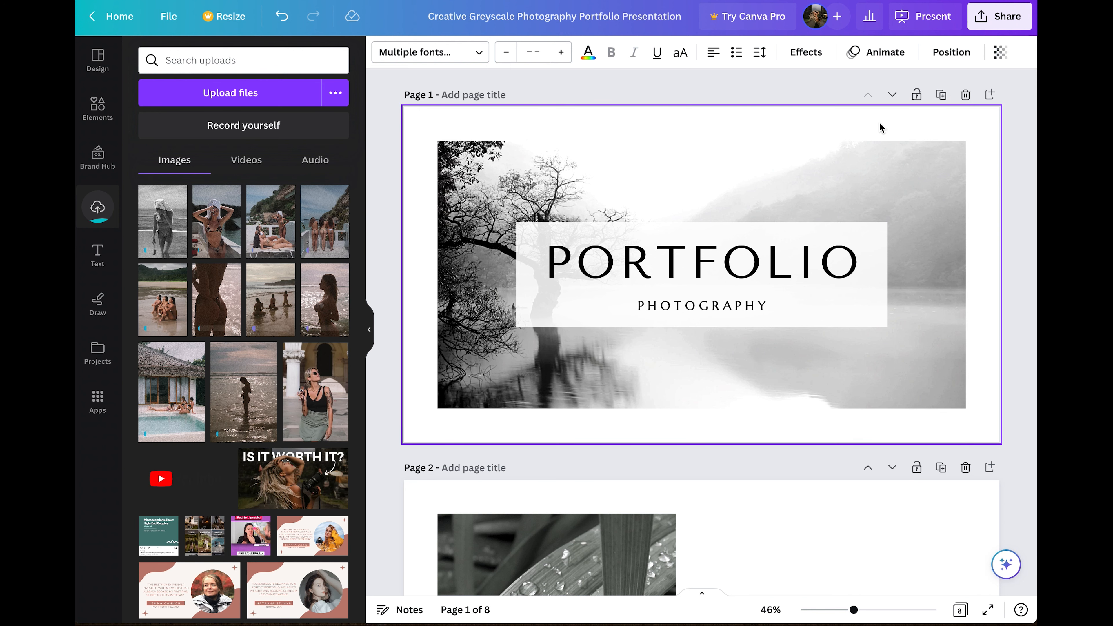
Shift the PORTFOLIO cover down and back up, keeping it as page 1 while uploads finish.
{"action": "left_click", "coordinate": [892, 96]}
{"action": "left_click", "coordinate": [893, 95]}
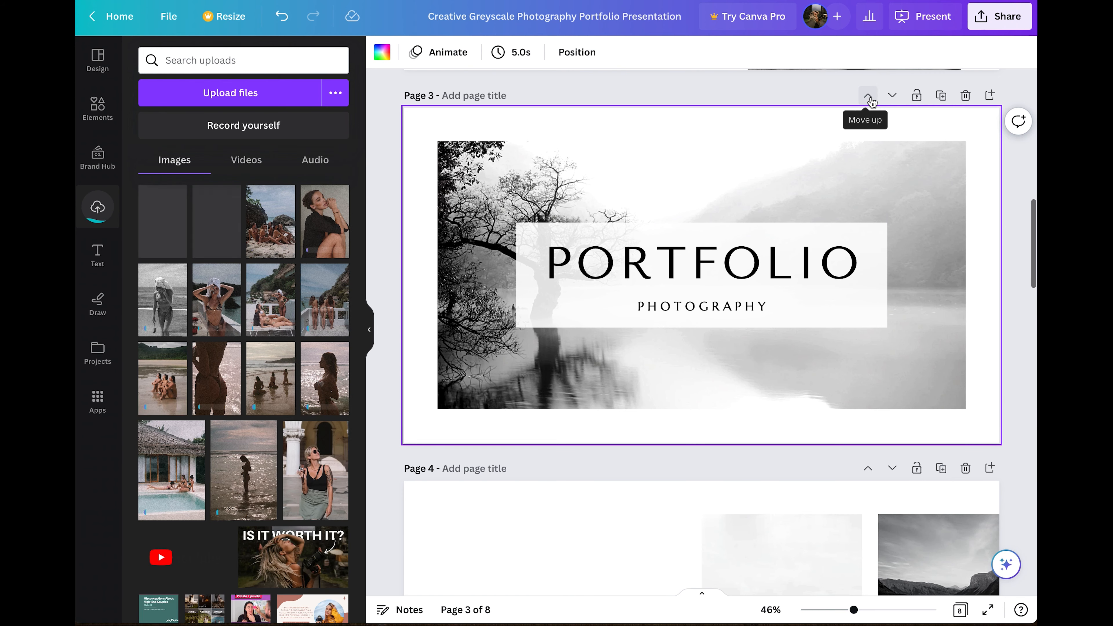
{"action": "left_click", "coordinate": [869, 96]}
{"action": "scroll", "coordinate": [865, 165], "scroll_direction": "down", "scroll_amount": 4}
{"action": "scroll", "coordinate": [861, 186], "scroll_direction": "up", "scroll_amount": 4}
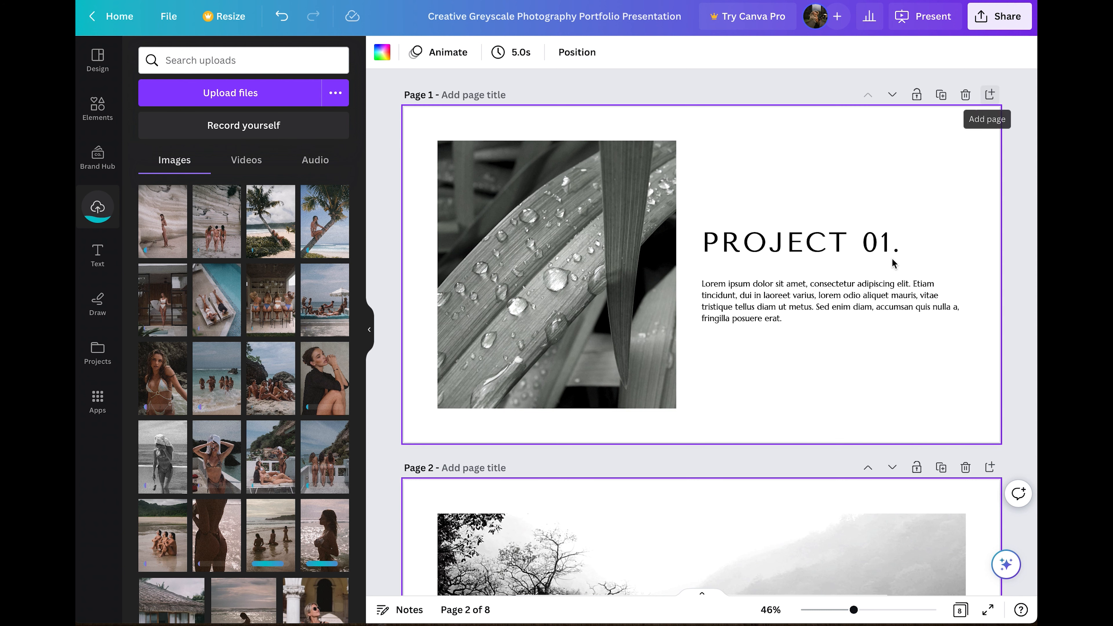
{"action": "scroll", "coordinate": [877, 279], "scroll_direction": "down", "scroll_amount": 3}
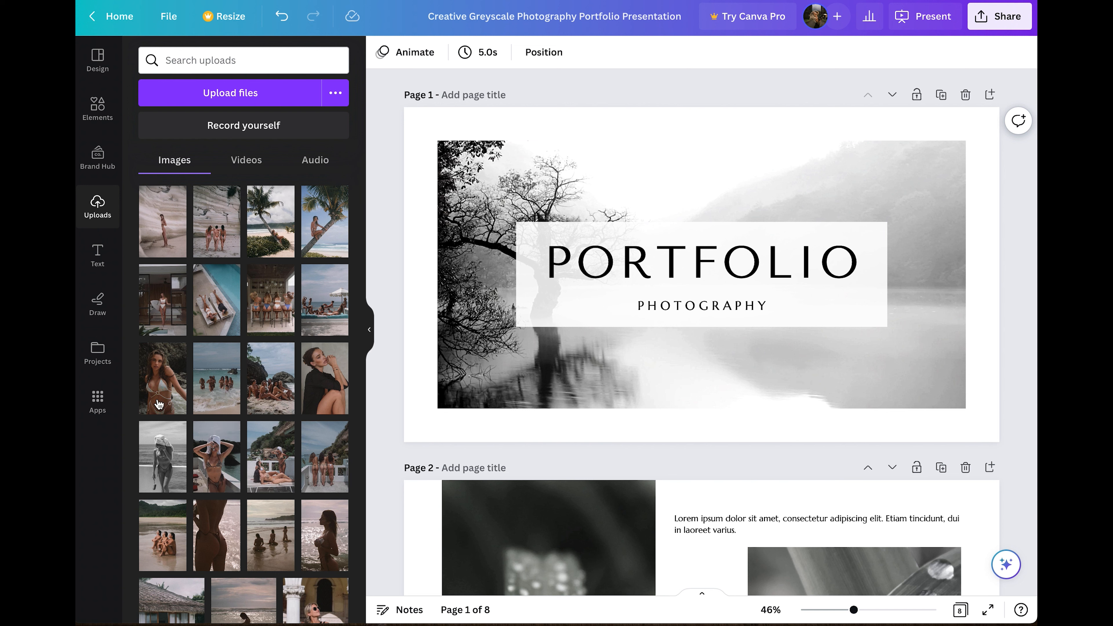
Drag the uploaded sea-wading photo onto page 1, replacing the foggy-trees background.
{"action": "scroll", "coordinate": [203, 387], "scroll_direction": "down", "scroll_amount": 1}
{"action": "scroll", "coordinate": [203, 387], "scroll_direction": "up", "scroll_amount": 1}
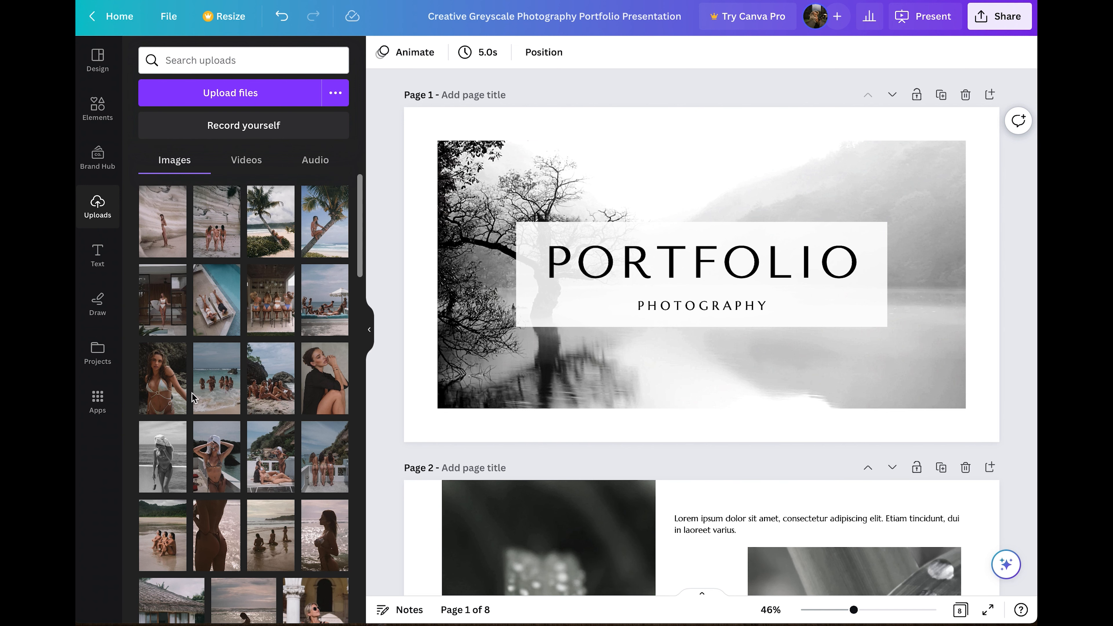
{"action": "left_click_drag", "start_coordinate": [218, 375], "coordinate": [495, 206]}
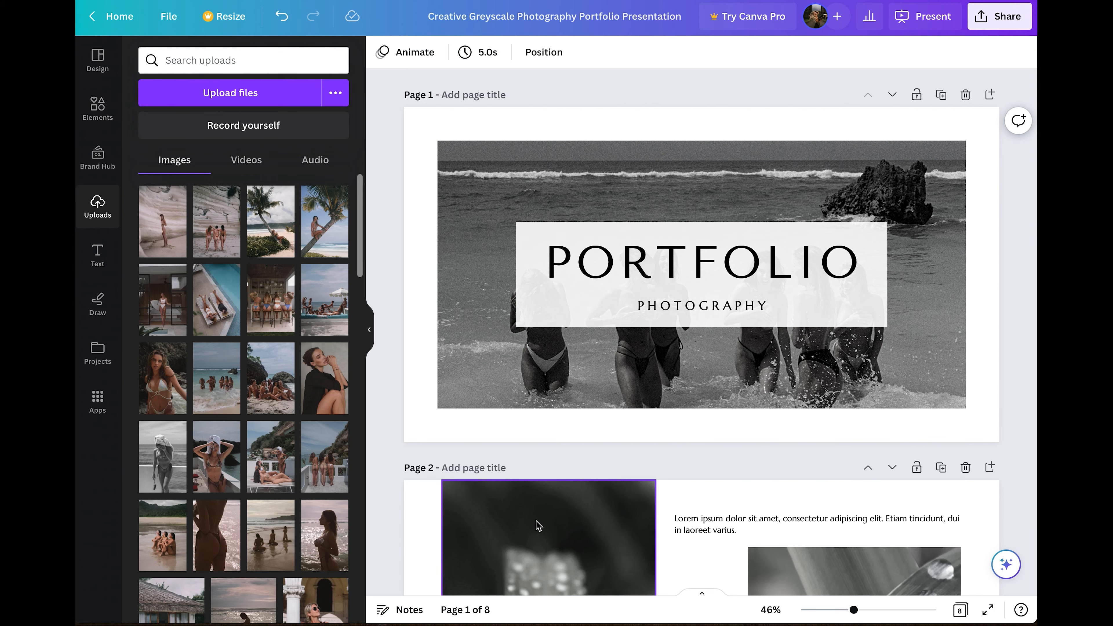
{"action": "scroll", "coordinate": [537, 525], "scroll_direction": "down", "scroll_amount": 3}
{"action": "scroll", "coordinate": [536, 520], "scroll_direction": "up", "scroll_amount": 3}
Set the cover photo's Saturation to 0 in Edit image to restore its colour.
{"action": "left_click", "coordinate": [494, 216]}
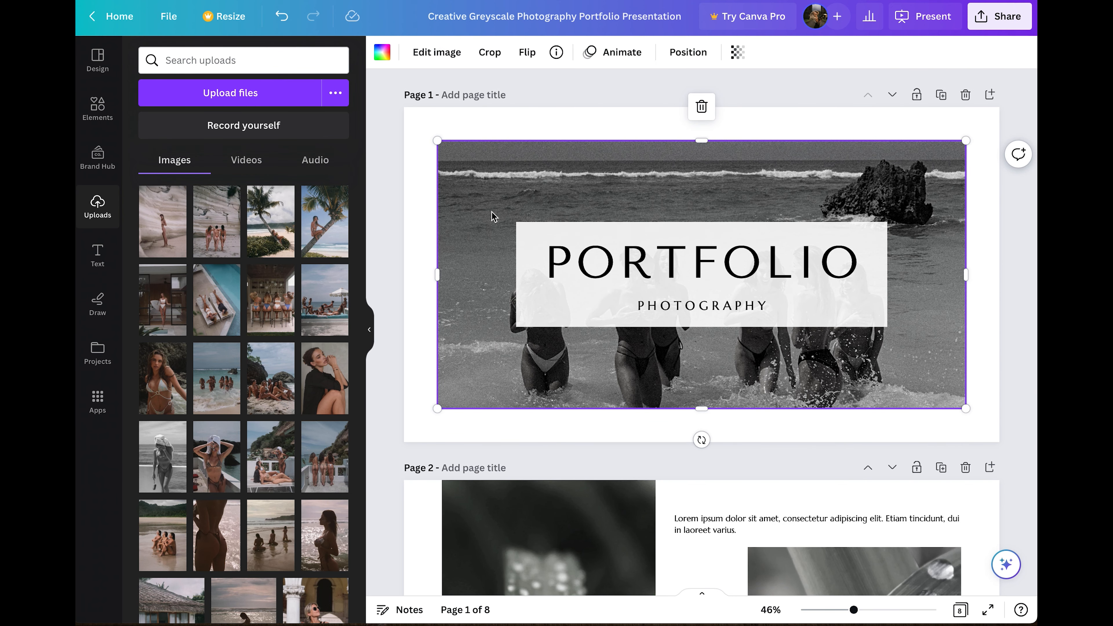
{"action": "left_click", "coordinate": [449, 54]}
{"action": "scroll", "coordinate": [189, 312], "scroll_direction": "down", "scroll_amount": 6}
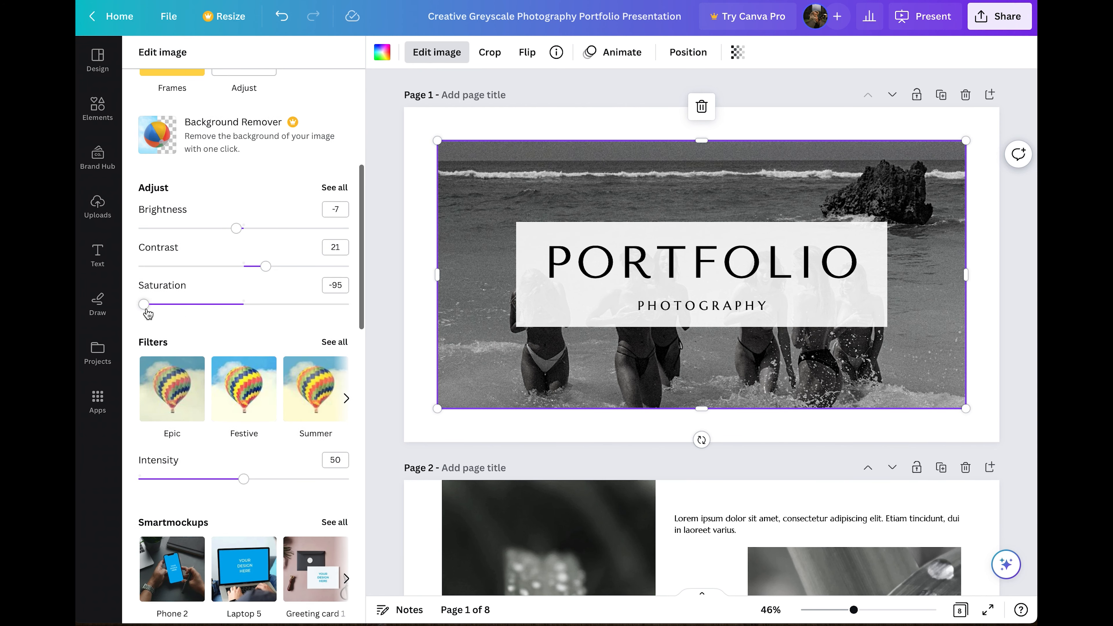
{"action": "scroll", "coordinate": [147, 312], "scroll_direction": "down", "scroll_amount": 7}
{"action": "scroll", "coordinate": [147, 312], "scroll_direction": "down", "scroll_amount": 6}
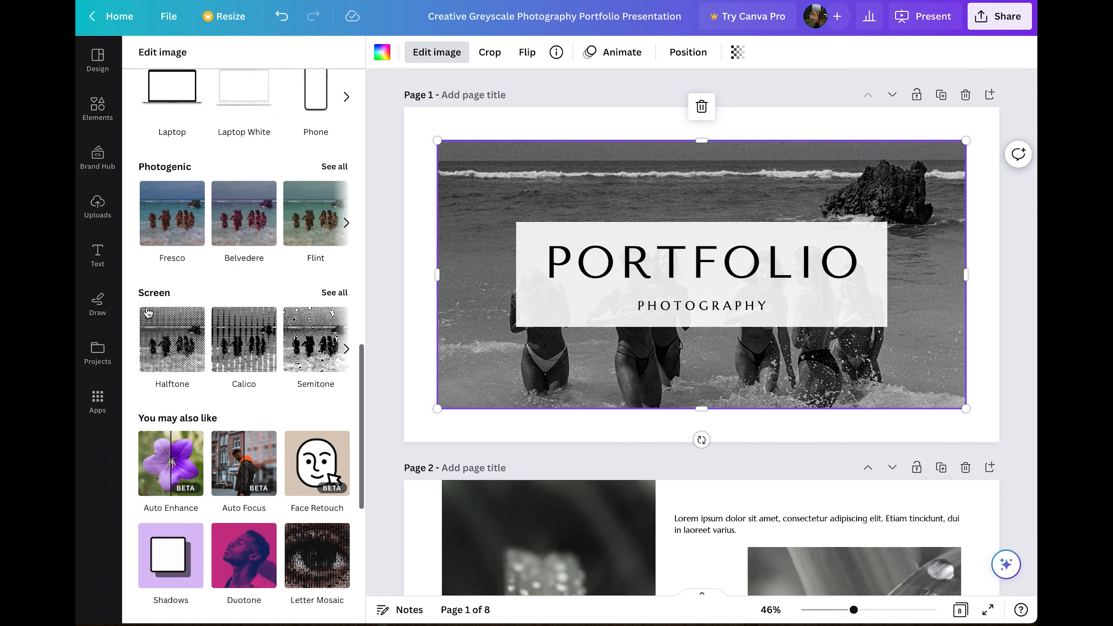
{"action": "scroll", "coordinate": [245, 312], "scroll_direction": "up", "scroll_amount": 14}
{"action": "left_click", "coordinate": [336, 317]}
{"action": "type", "text": "0"}
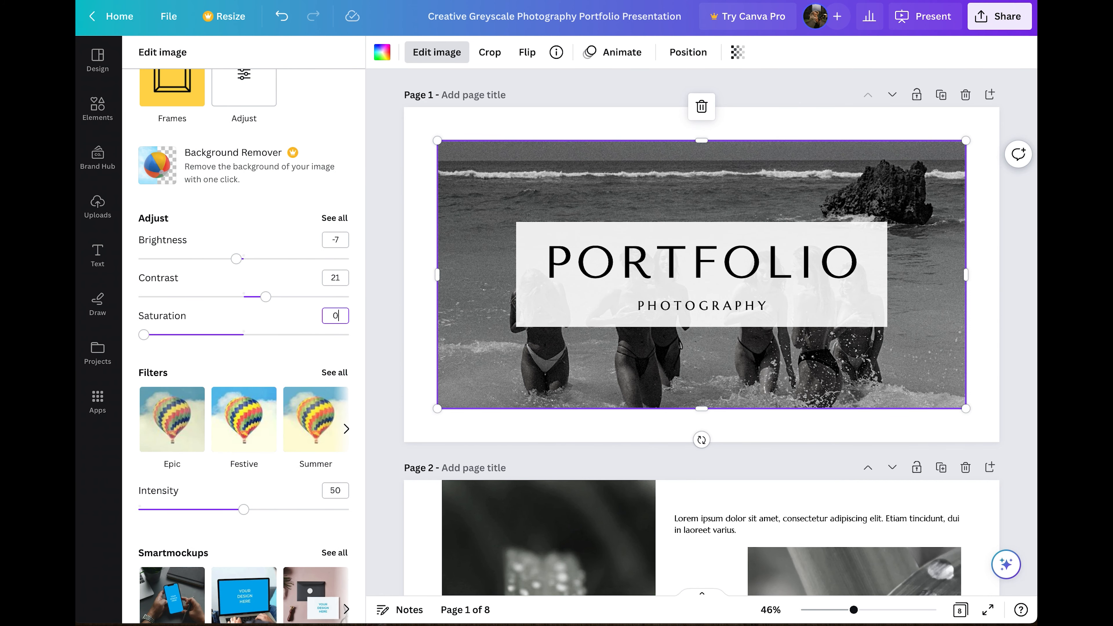
{"action": "key", "text": "Return"}
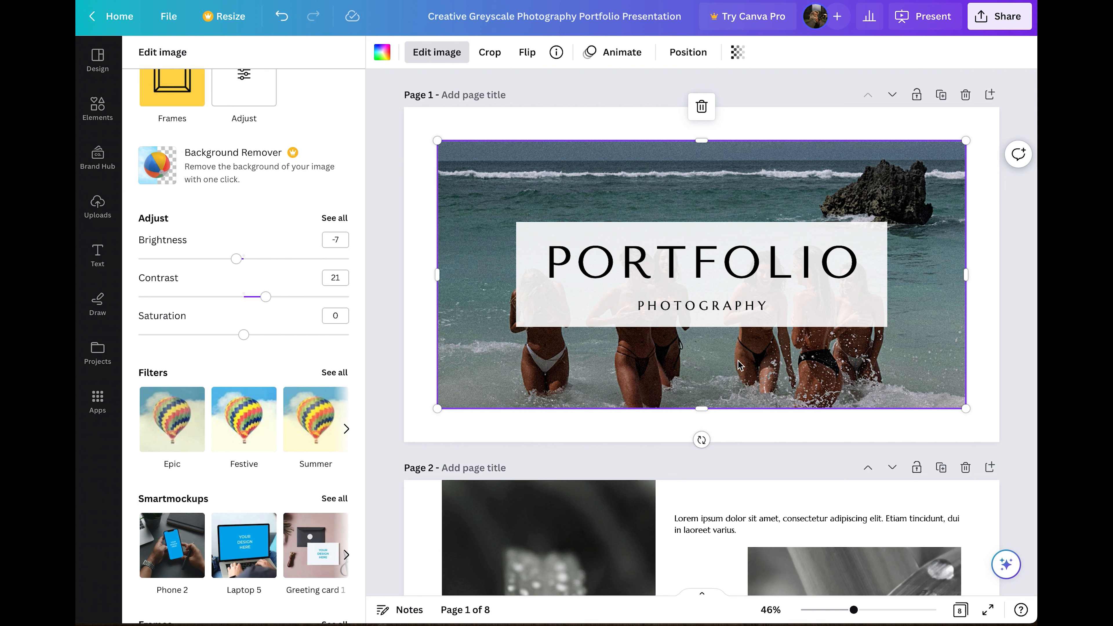
{"action": "left_click", "coordinate": [585, 306]}
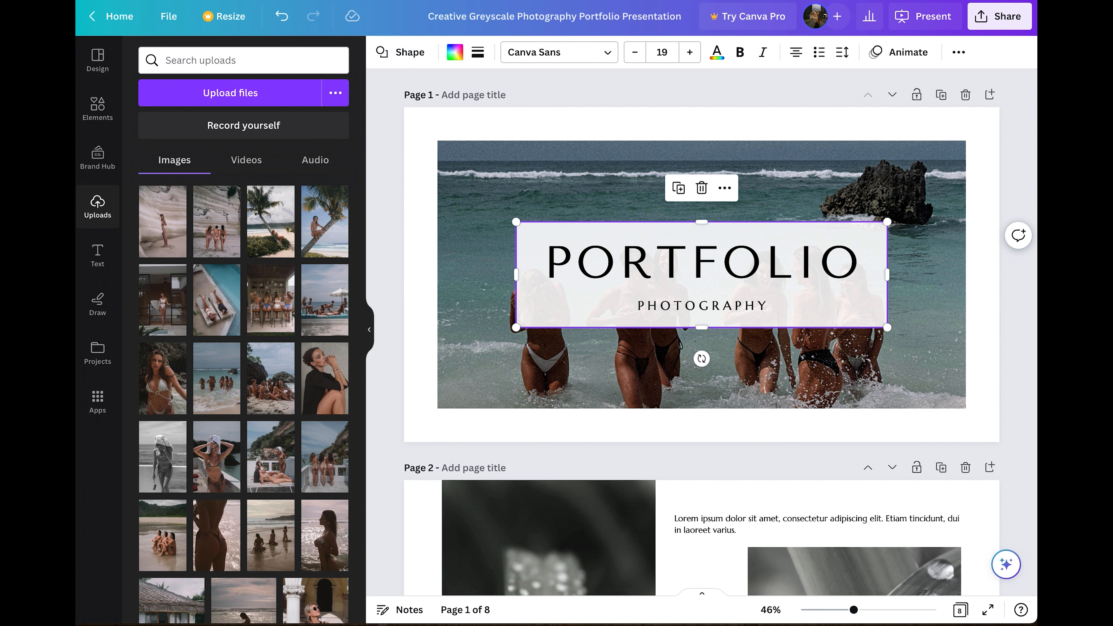
Set the box behind the PORTFOLIO title to transparency 36 so the beach photo shows through.
{"action": "left_click", "coordinate": [959, 52]}
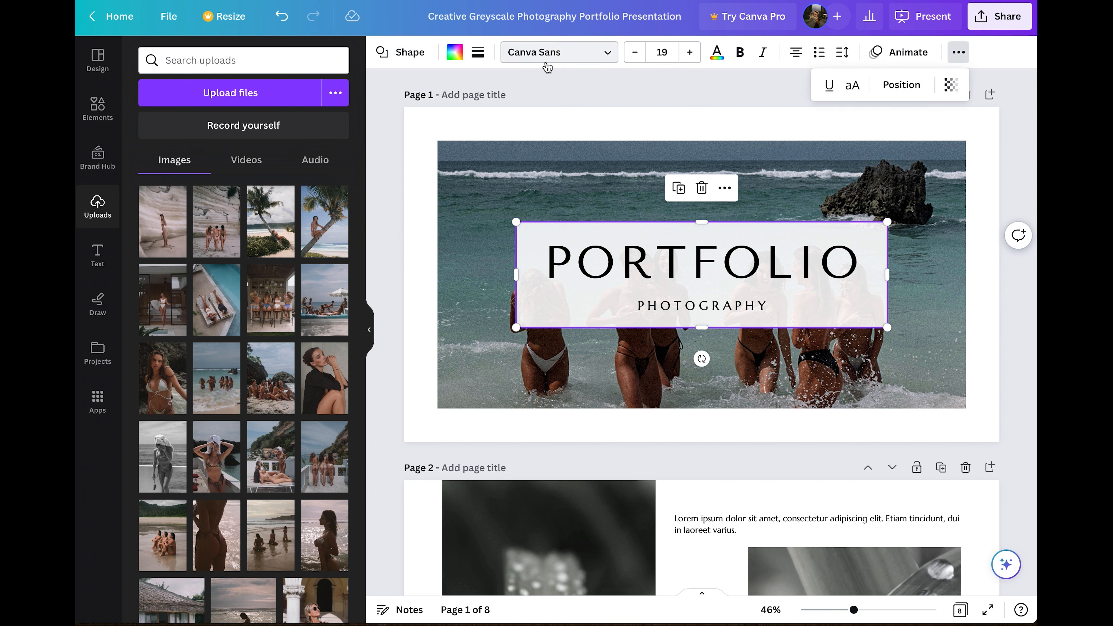
{"action": "left_click", "coordinate": [950, 85]}
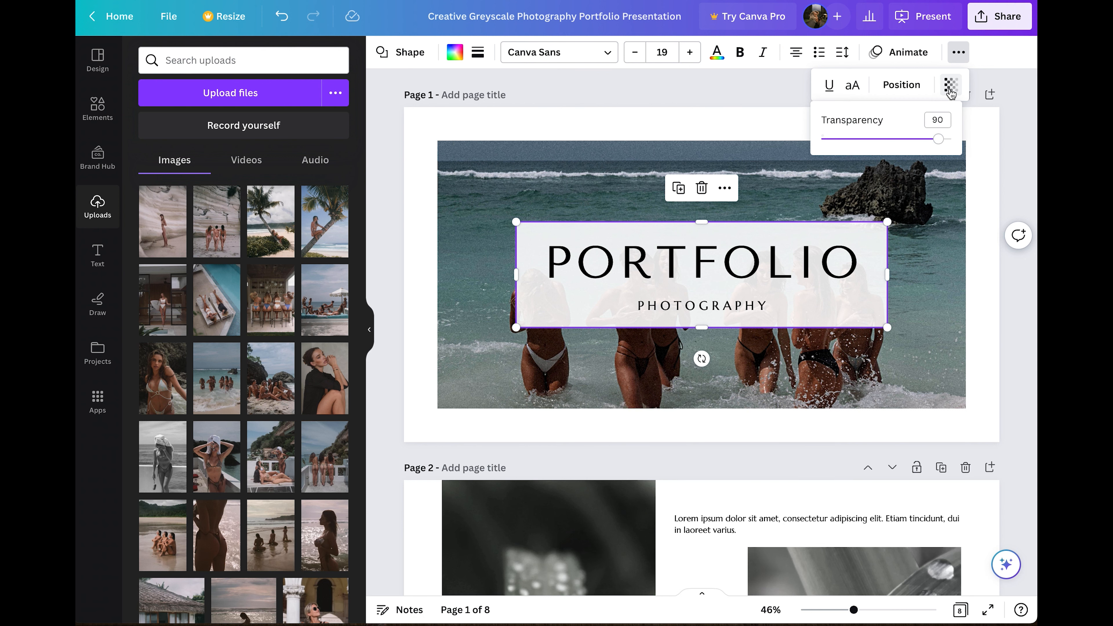
{"action": "left_click", "coordinate": [864, 140]}
{"action": "left_click_drag", "start_coordinate": [866, 142], "coordinate": [870, 140]}
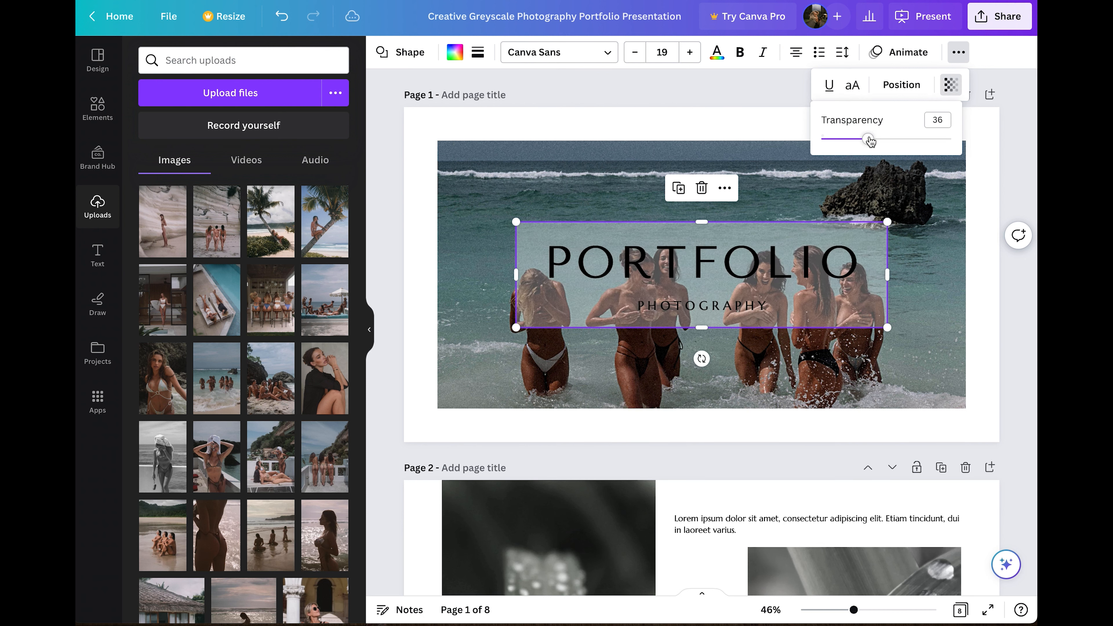
{"action": "left_click", "coordinate": [655, 297]}
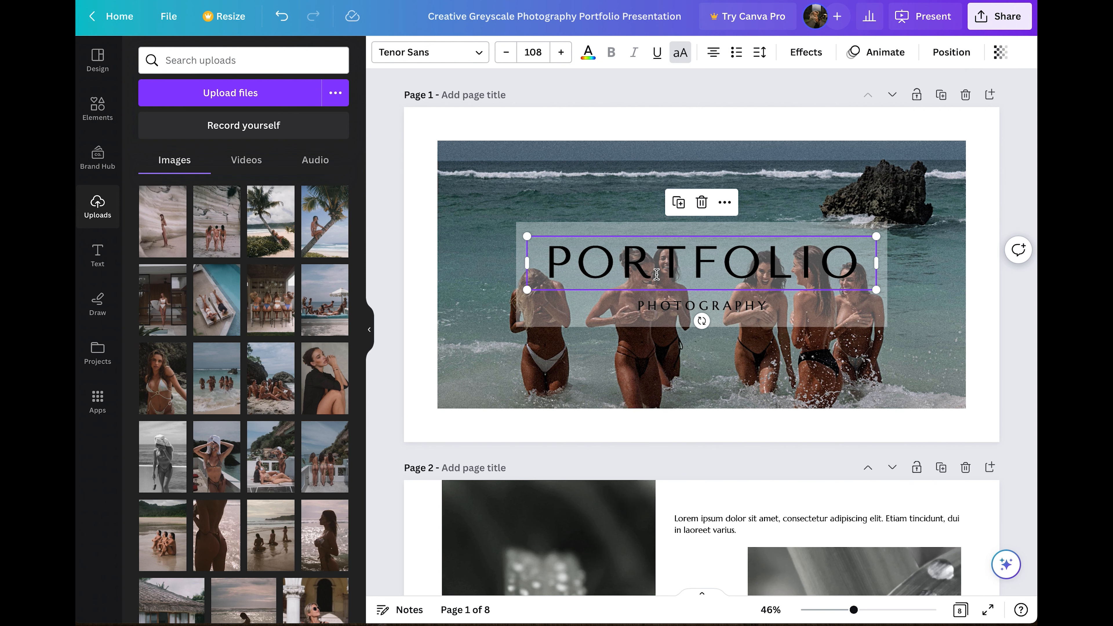
Replace PORTFOLIO with the photographer's name and shrink its font until it fits one line.
{"action": "double_click", "coordinate": [659, 265]}
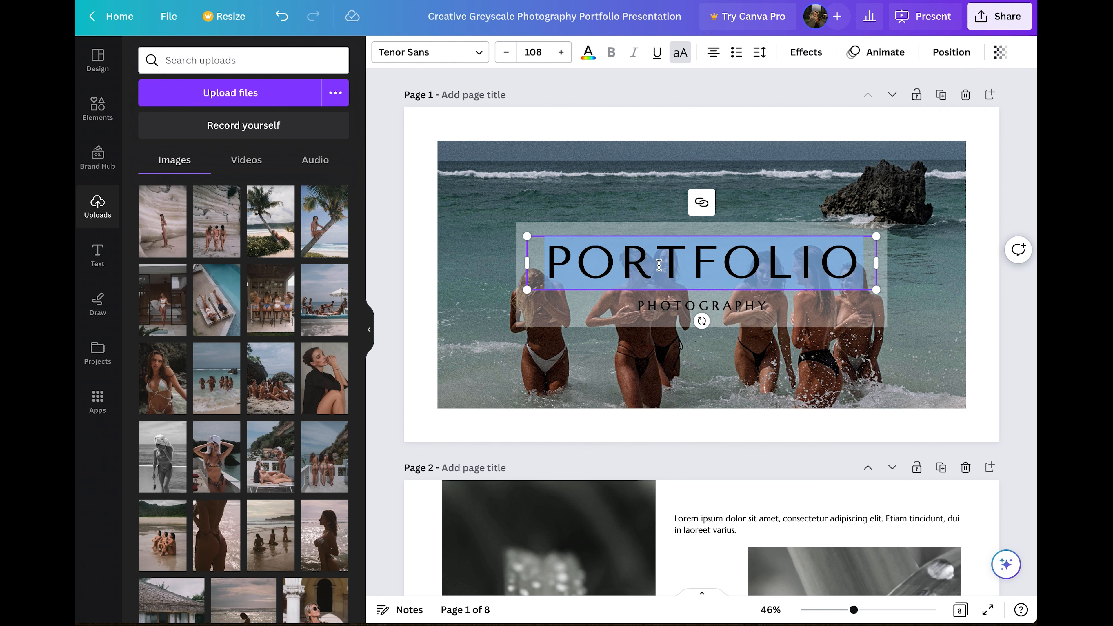
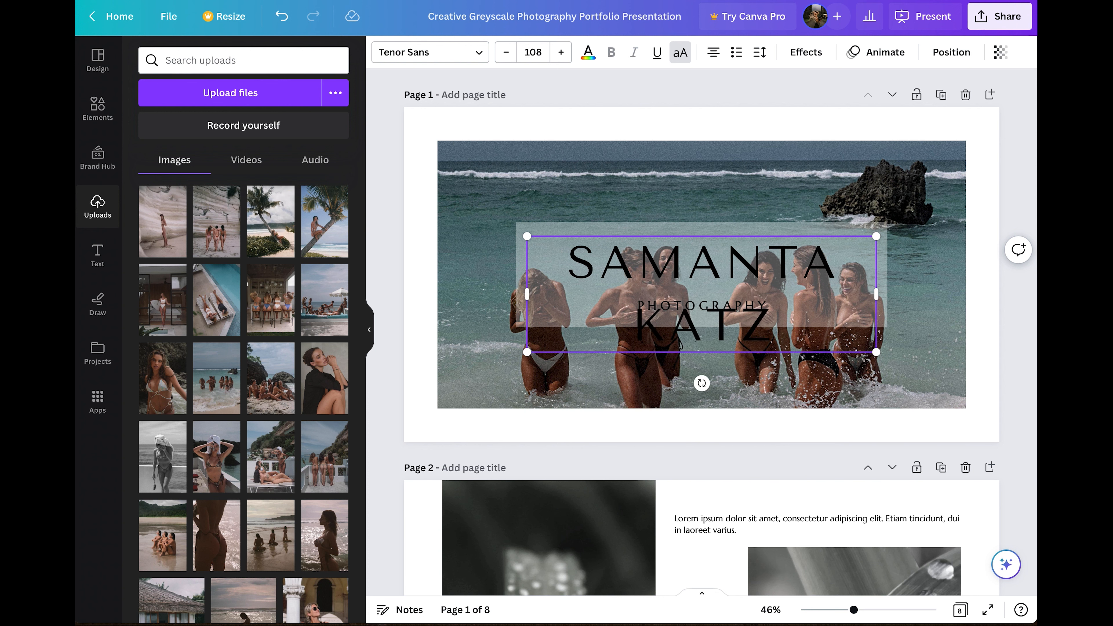
{"action": "key", "text": "ctrl+a"}
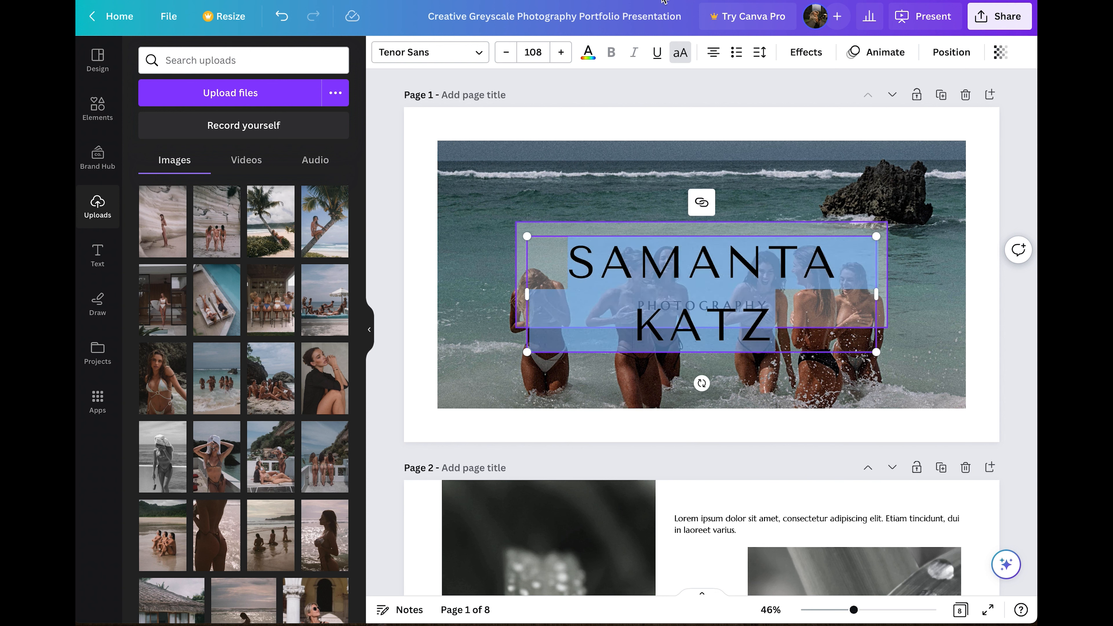
{"action": "left_click", "coordinate": [515, 53]}
{"action": "left_click", "coordinate": [516, 54]}
{"action": "left_click", "coordinate": [515, 54]}
{"action": "left_click", "coordinate": [515, 54]}
{"action": "left_click", "coordinate": [515, 54]}
{"action": "left_click", "coordinate": [516, 54]}
{"action": "left_click", "coordinate": [516, 54]}
{"action": "left_click", "coordinate": [515, 54]}
{"action": "left_click", "coordinate": [515, 53]}
{"action": "left_click", "coordinate": [516, 53]}
{"action": "left_click", "coordinate": [516, 54]}
{"action": "left_click", "coordinate": [516, 54]}
{"action": "left_click", "coordinate": [516, 54]}
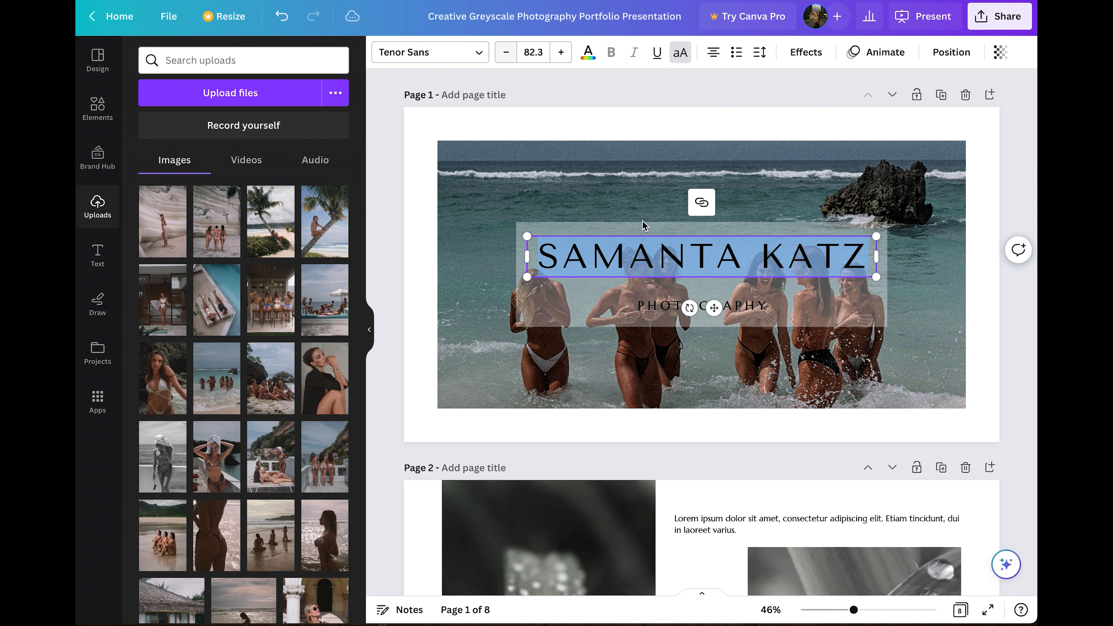
Extend the subtitle to PHOTOGRAPHY PORTFOLIO, widen it to one line and centre it under the name.
{"action": "left_click", "coordinate": [652, 313]}
{"action": "left_click", "coordinate": [754, 306]}
{"action": "left_click", "coordinate": [754, 306]}
{"action": "left_click", "coordinate": [770, 306]}
{"action": "type", "text": "PORTFOLIO"}
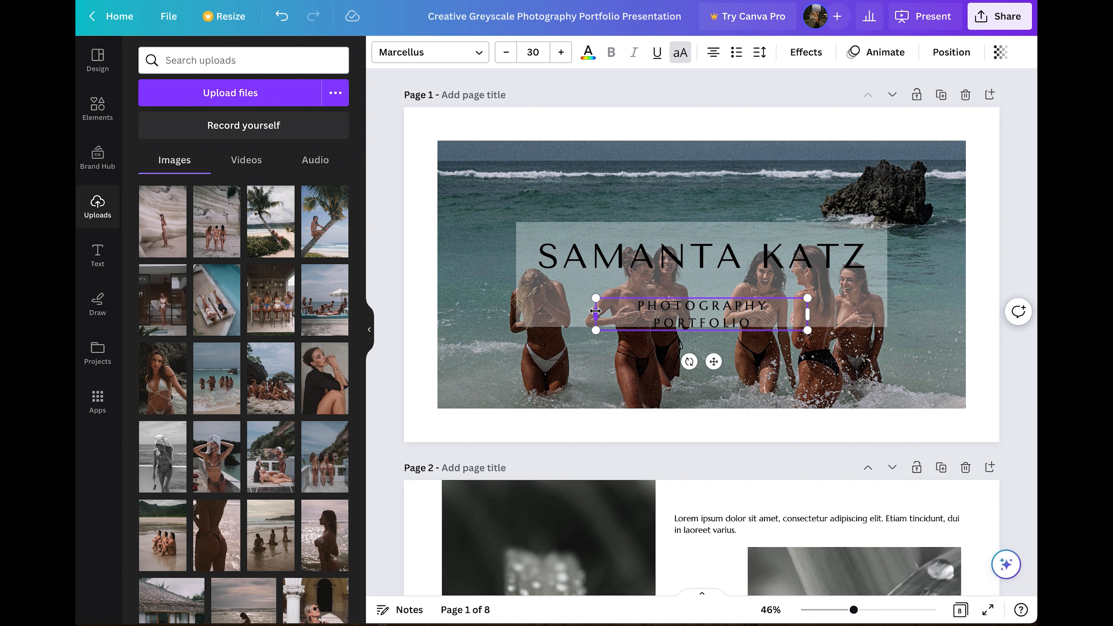
{"action": "left_click_drag", "start_coordinate": [572, 313], "coordinate": [563, 313]}
{"action": "left_click_drag", "start_coordinate": [698, 345], "coordinate": [713, 349]}
{"action": "left_click_drag", "start_coordinate": [704, 256], "coordinate": [704, 264]}
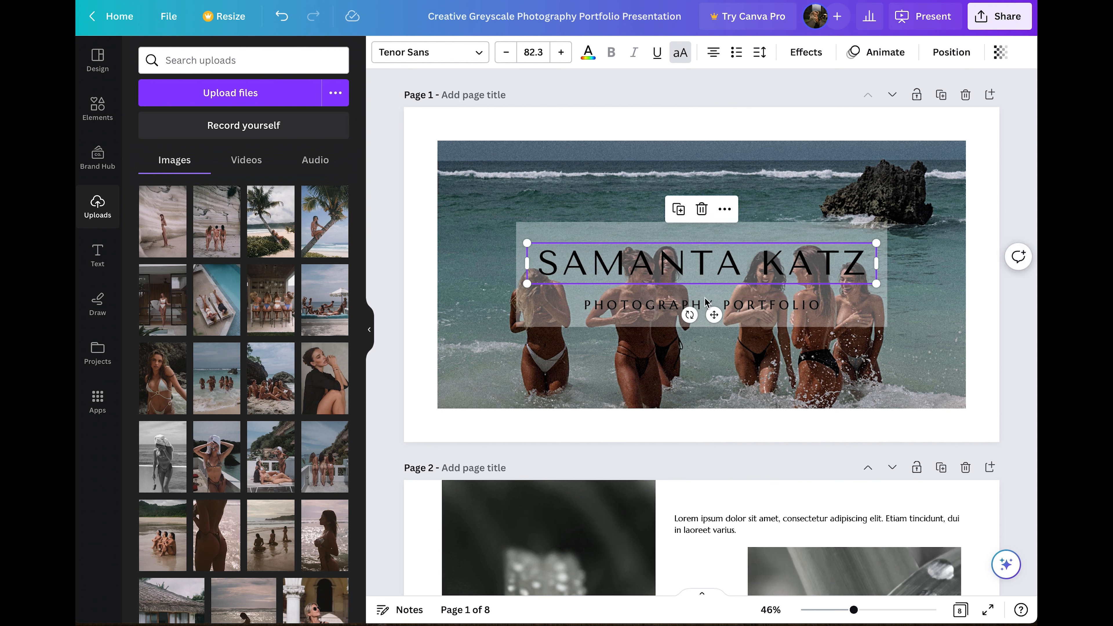
Set the rectangle behind the title to about 36 transparency.
{"action": "left_click", "coordinate": [707, 230]}
{"action": "left_click", "coordinate": [958, 52]}
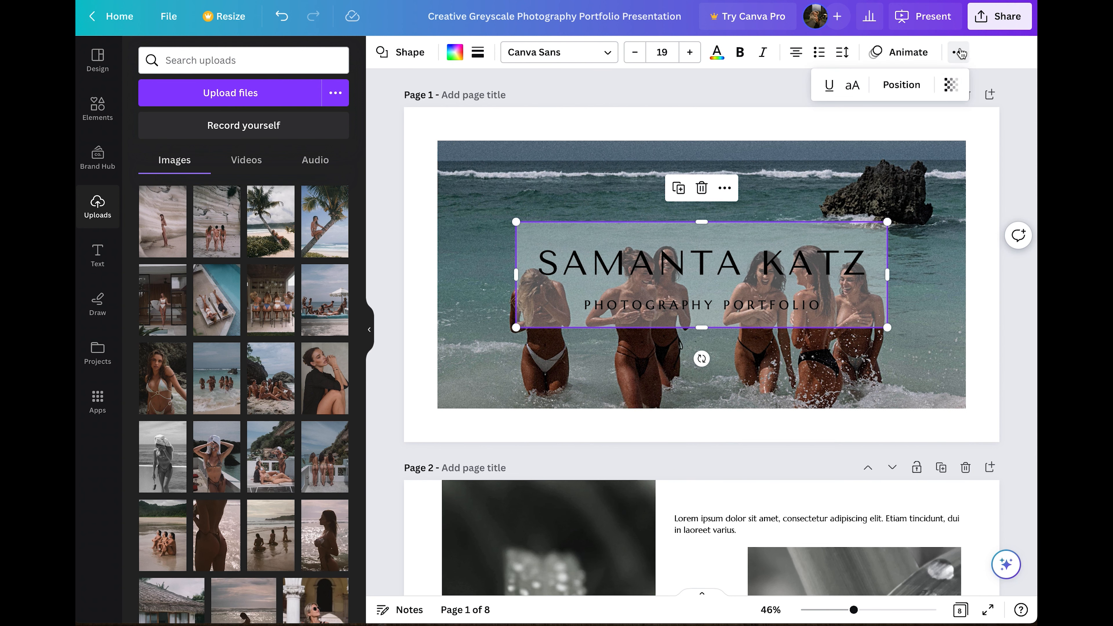
{"action": "left_click", "coordinate": [950, 84]}
{"action": "mouse_move", "coordinate": [884, 138]}
{"action": "left_mouse_down"}
{"action": "mouse_move", "coordinate": [868, 139]}
{"action": "mouse_move", "coordinate": [883, 142]}
{"action": "left_mouse_up"}
{"action": "left_click", "coordinate": [784, 197]}
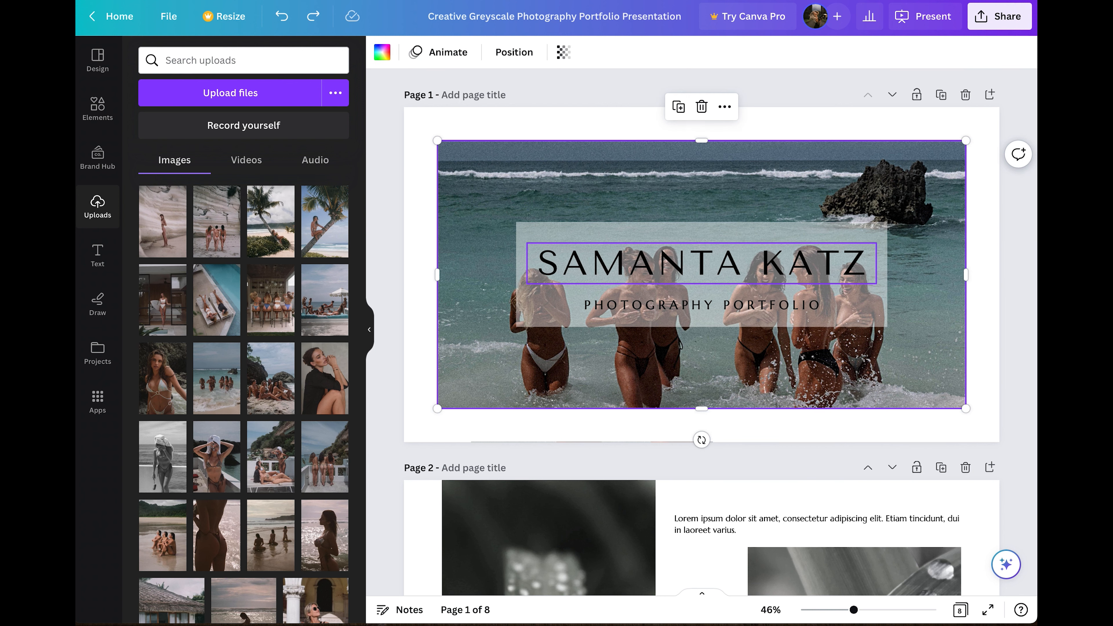
Lock the cover background photo in place.
{"action": "left_click", "coordinate": [680, 185]}
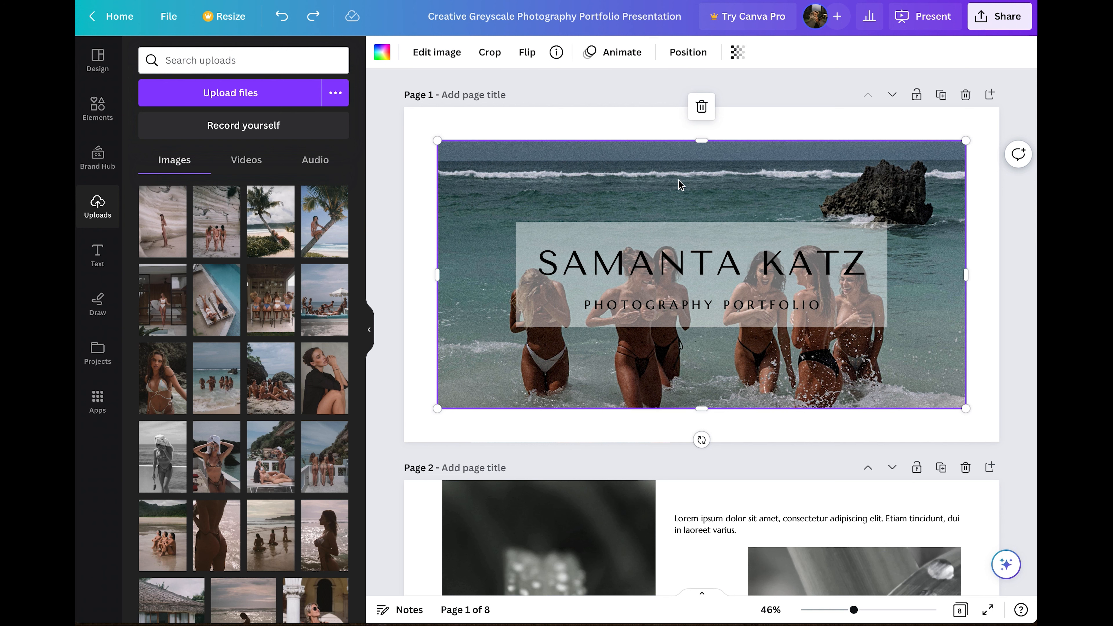
{"action": "right_click", "coordinate": [680, 185]}
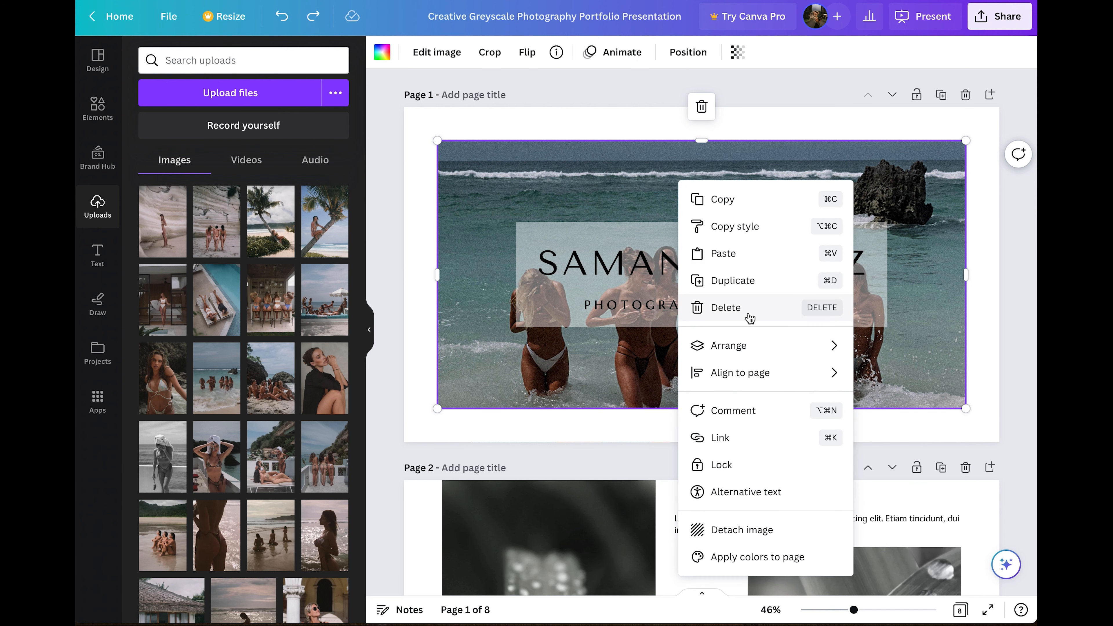
{"action": "left_click", "coordinate": [737, 464]}
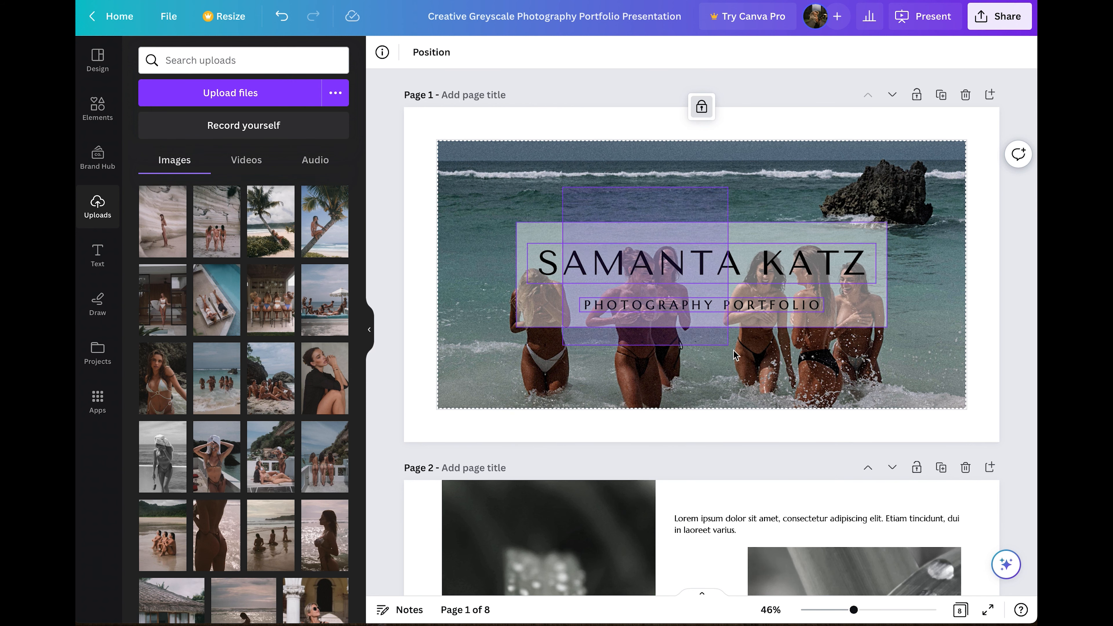
Move the title block, name and subtitle up near the page top, fitting the box to them.
{"action": "left_click", "coordinate": [713, 323]}
{"action": "left_click_drag", "start_coordinate": [712, 321], "coordinate": [707, 248]}
{"action": "left_click", "coordinate": [710, 285]}
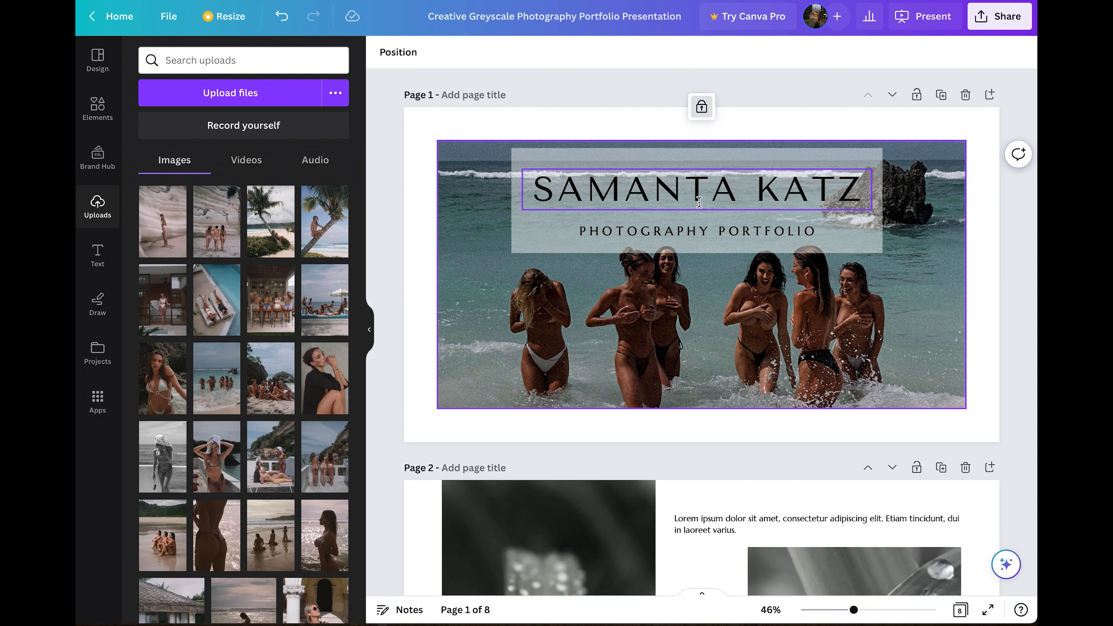
{"action": "left_click", "coordinate": [694, 189]}
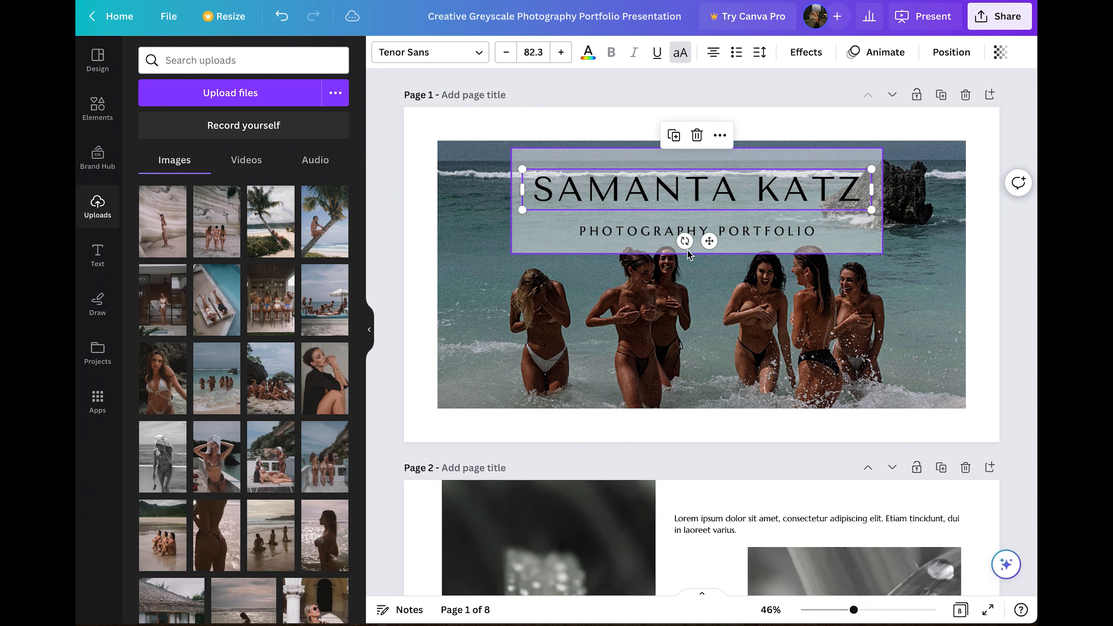
{"action": "left_click_drag", "start_coordinate": [710, 243], "coordinate": [710, 234]}
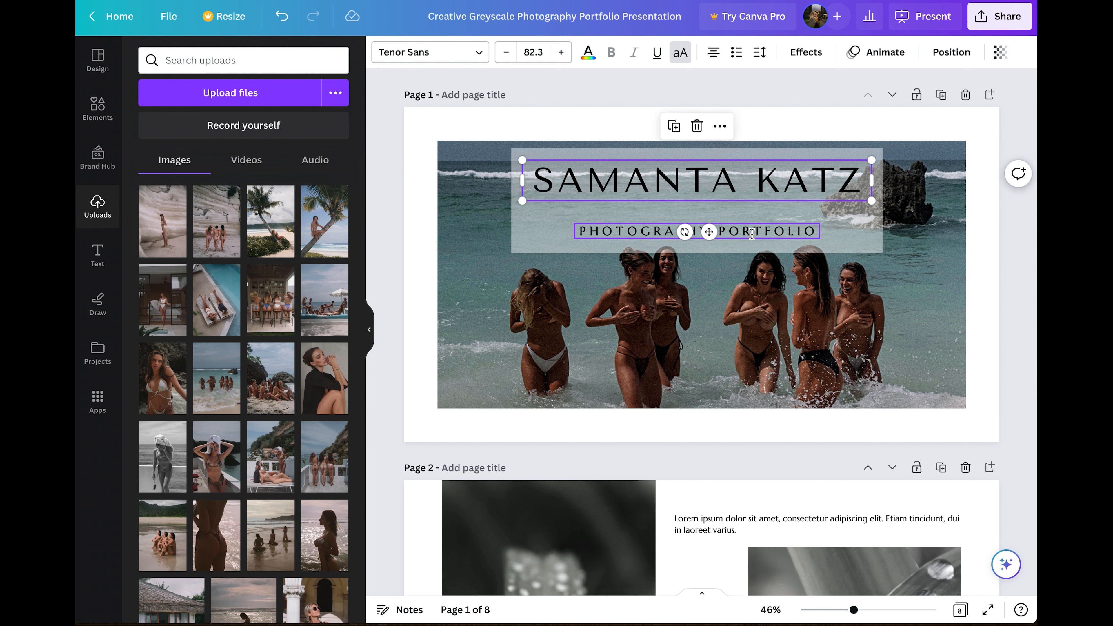
{"action": "left_click", "coordinate": [719, 232]}
{"action": "left_click_drag", "start_coordinate": [708, 269], "coordinate": [697, 231]}
{"action": "left_click", "coordinate": [722, 243]}
{"action": "left_click", "coordinate": [773, 84]}
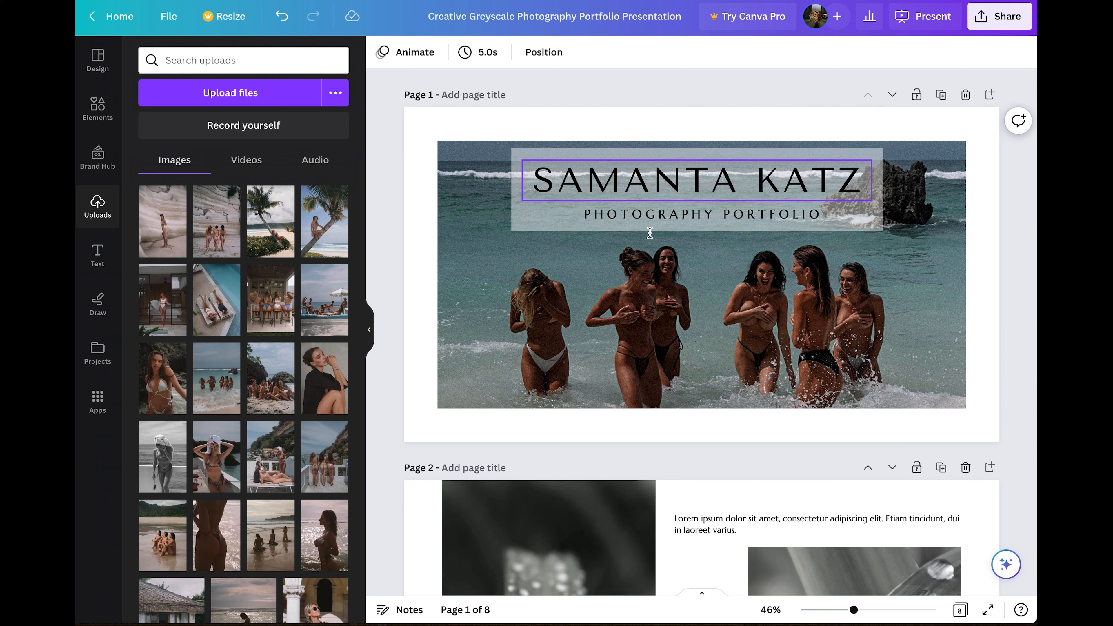
Delete the Lorem ipsum placeholder text on page 2.
{"action": "scroll", "coordinate": [700, 130], "scroll_direction": "down", "scroll_amount": 2}
{"action": "scroll", "coordinate": [700, 130], "scroll_direction": "down", "scroll_amount": 5}
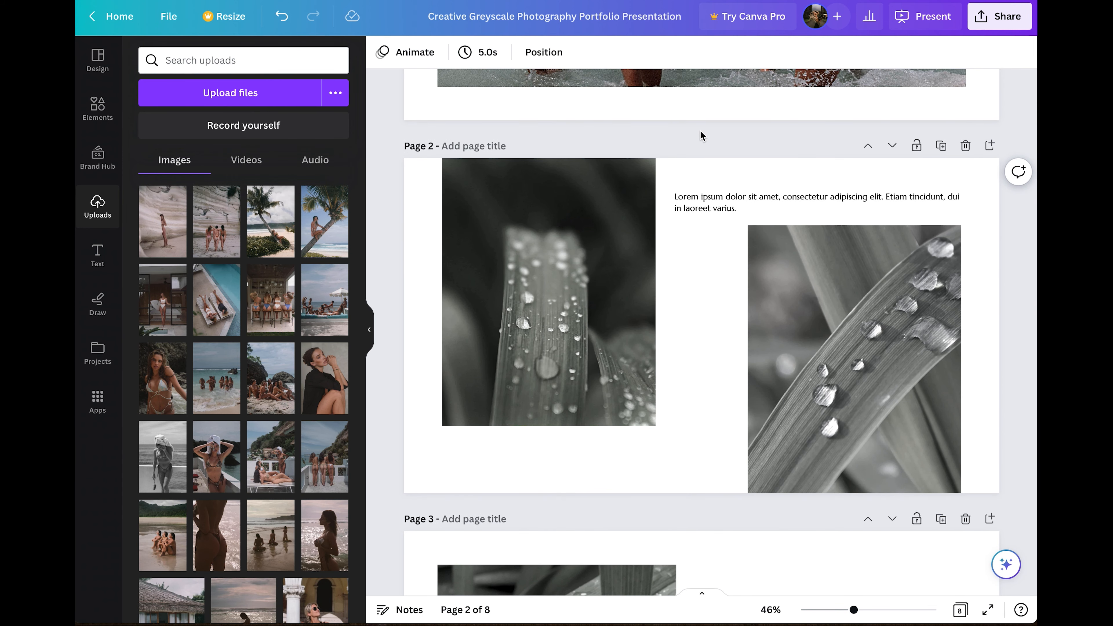
{"action": "left_click", "coordinate": [752, 197]}
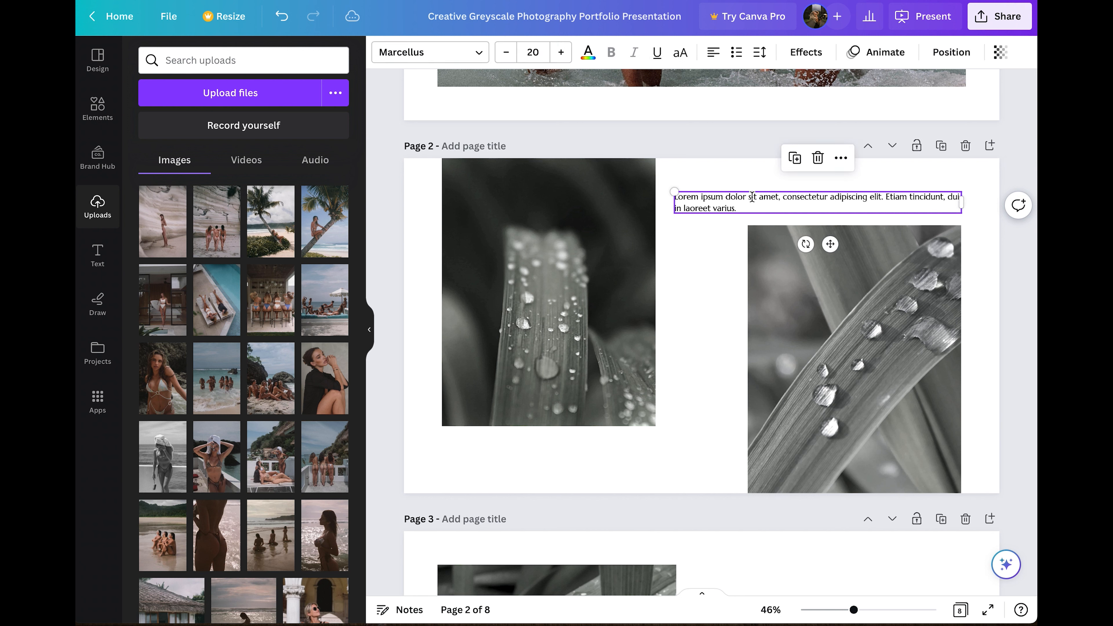
{"action": "key", "text": "Delete"}
Extend both leaf photo frames and drop in the palm-beach and group daybed photos.
{"action": "left_click", "coordinate": [832, 268]}
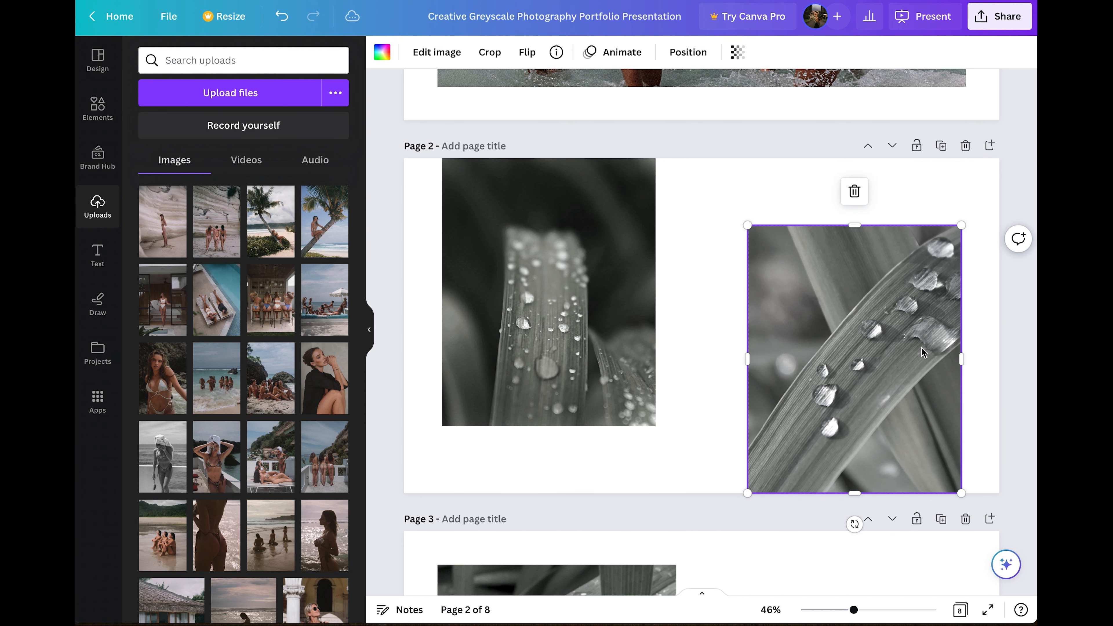
{"action": "left_click_drag", "start_coordinate": [858, 209], "coordinate": [854, 189]}
{"action": "left_click", "coordinate": [522, 355]}
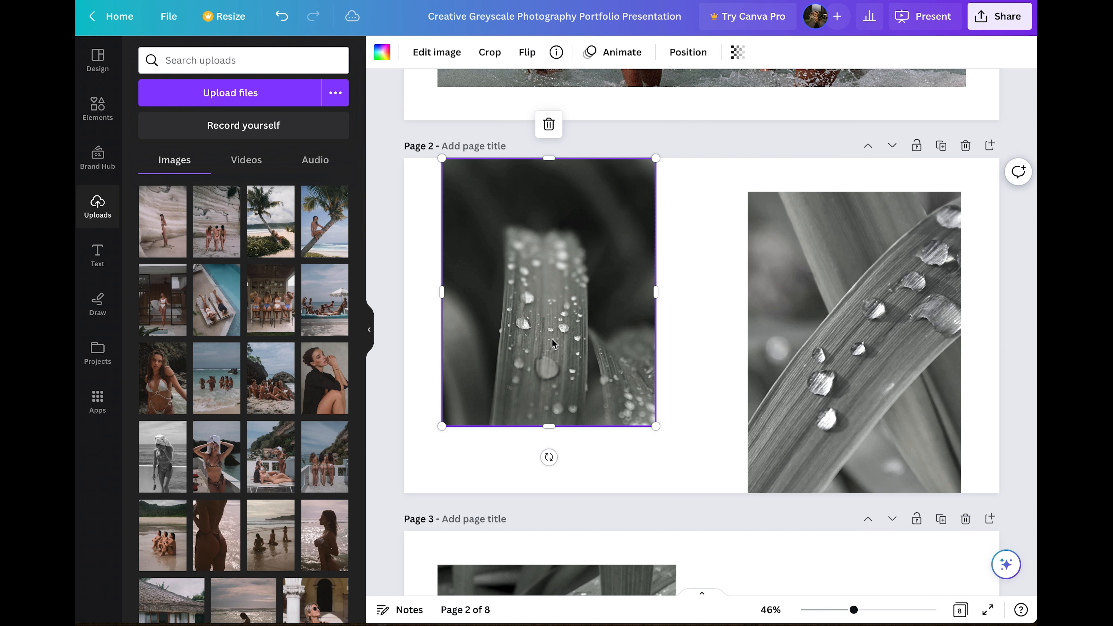
{"action": "left_click_drag", "start_coordinate": [551, 437], "coordinate": [552, 462]}
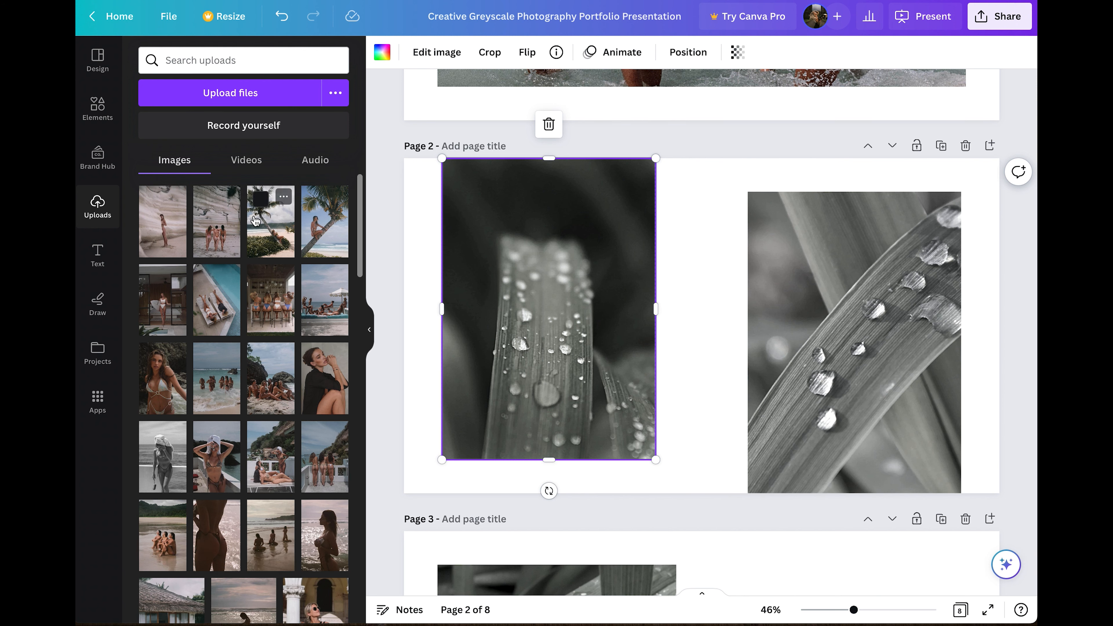
{"action": "left_click_drag", "start_coordinate": [456, 279], "coordinate": [508, 303]}
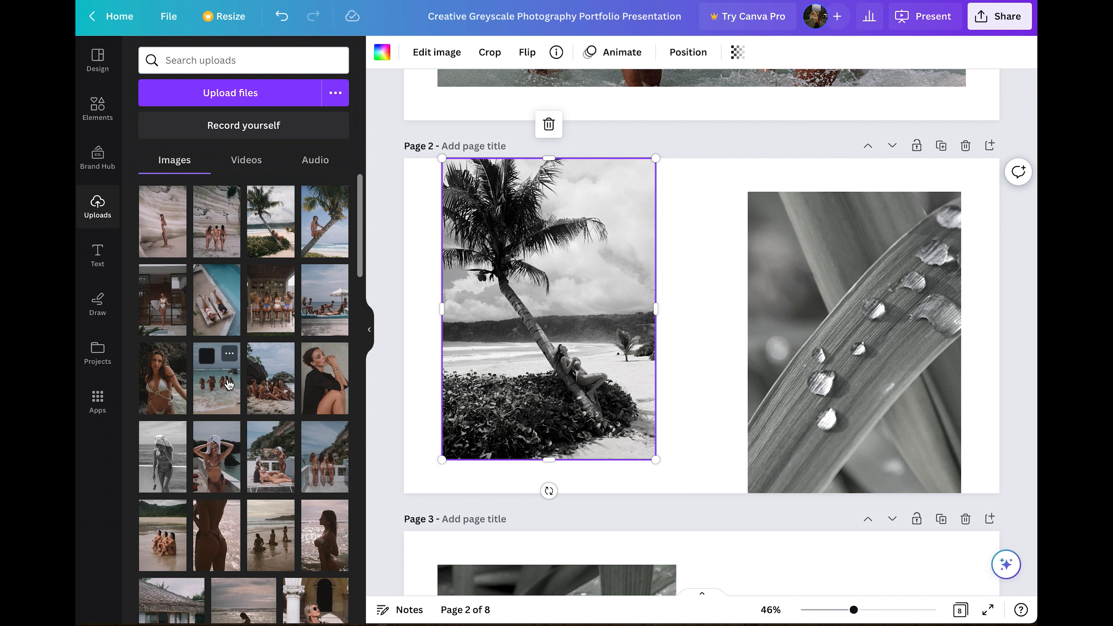
{"action": "left_click_drag", "start_coordinate": [328, 312], "coordinate": [821, 340]}
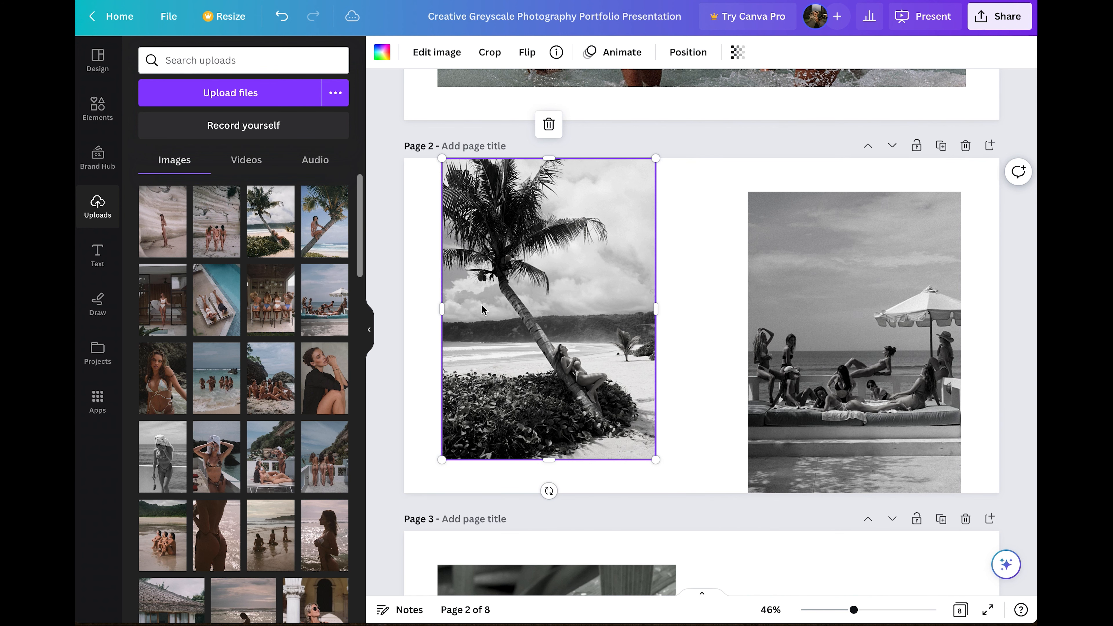
Reset the left page 2 photo's brightness and contrast to 0.
{"action": "left_click", "coordinate": [451, 51]}
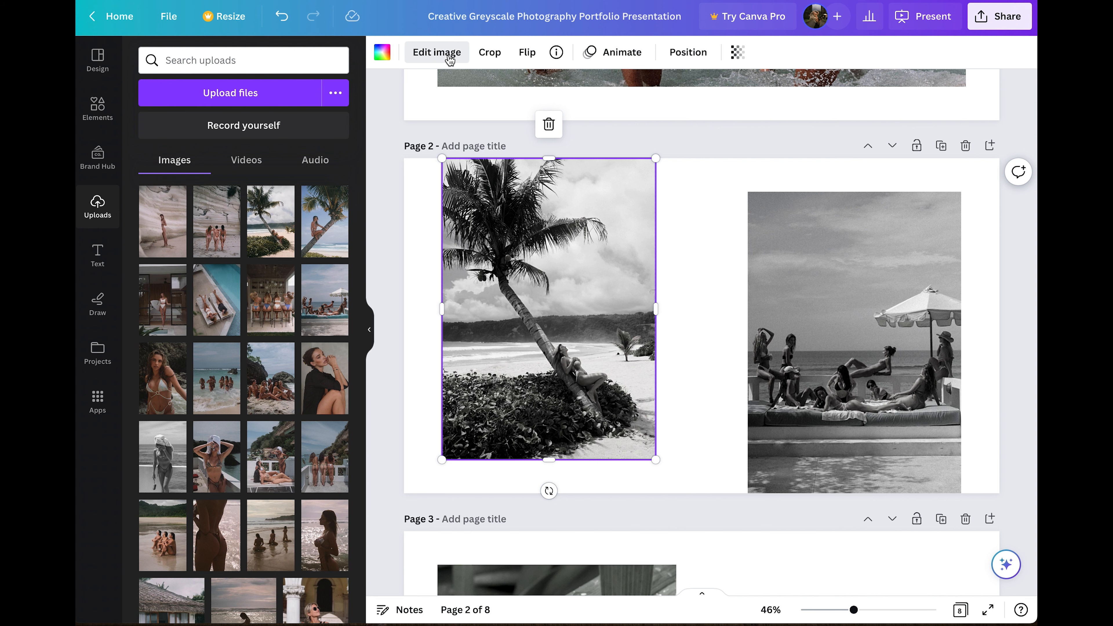
{"action": "scroll", "coordinate": [272, 408], "scroll_direction": "down", "scroll_amount": 1}
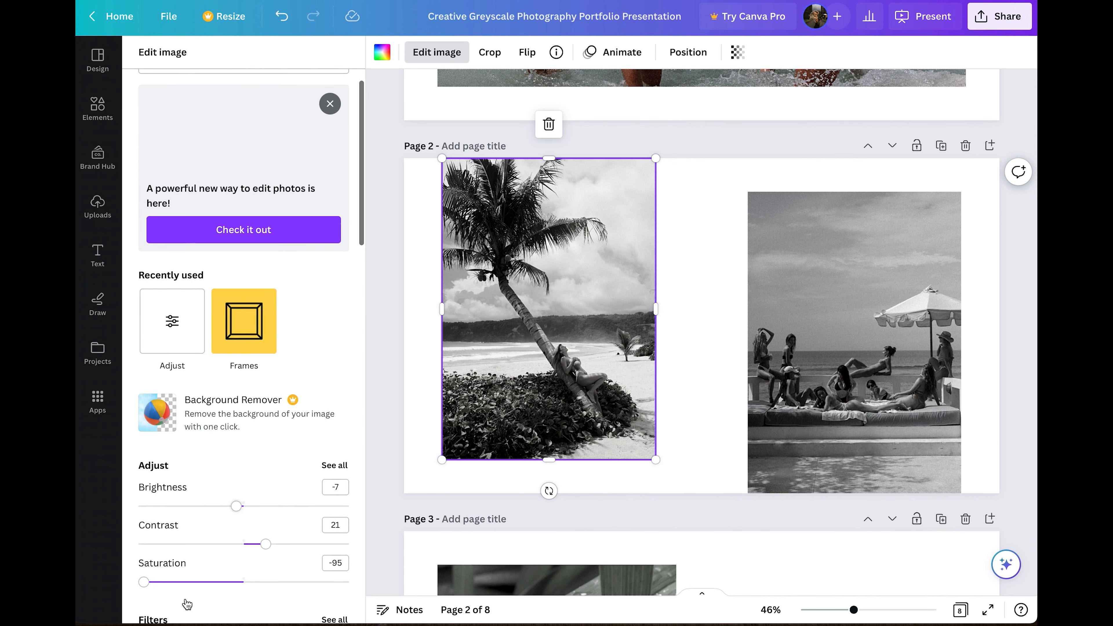
{"action": "left_click", "coordinate": [336, 483]}
{"action": "type", "text": "0"}
{"action": "key", "text": "Tab"}
{"action": "key", "text": "Tab"}
{"action": "type", "text": "0"}
{"action": "left_click", "coordinate": [691, 335]}
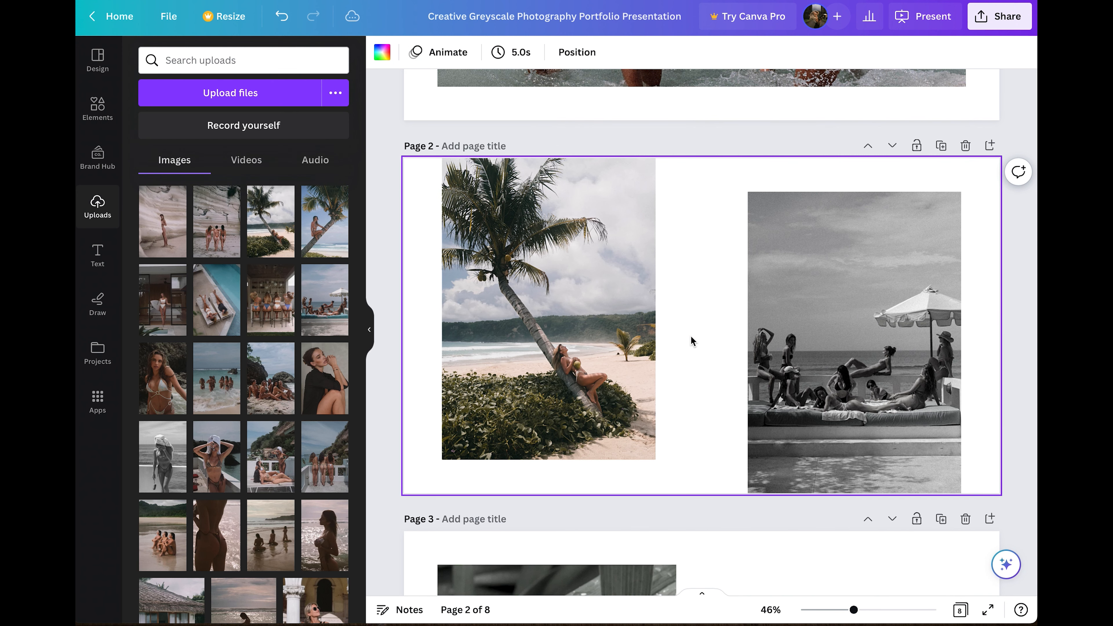
Reset the right photo's contrast, brightness and saturation to 0 to restore full colour.
{"action": "left_click", "coordinate": [805, 350]}
{"action": "left_click", "coordinate": [437, 52]}
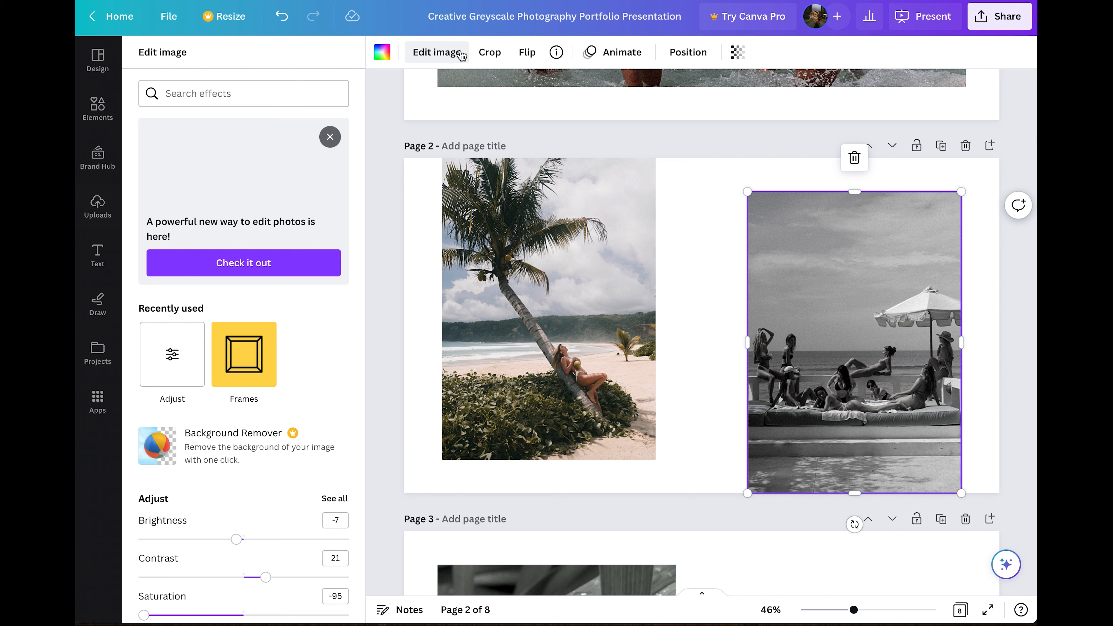
{"action": "scroll", "coordinate": [314, 351], "scroll_direction": "down", "scroll_amount": 2}
{"action": "left_click", "coordinate": [335, 479]}
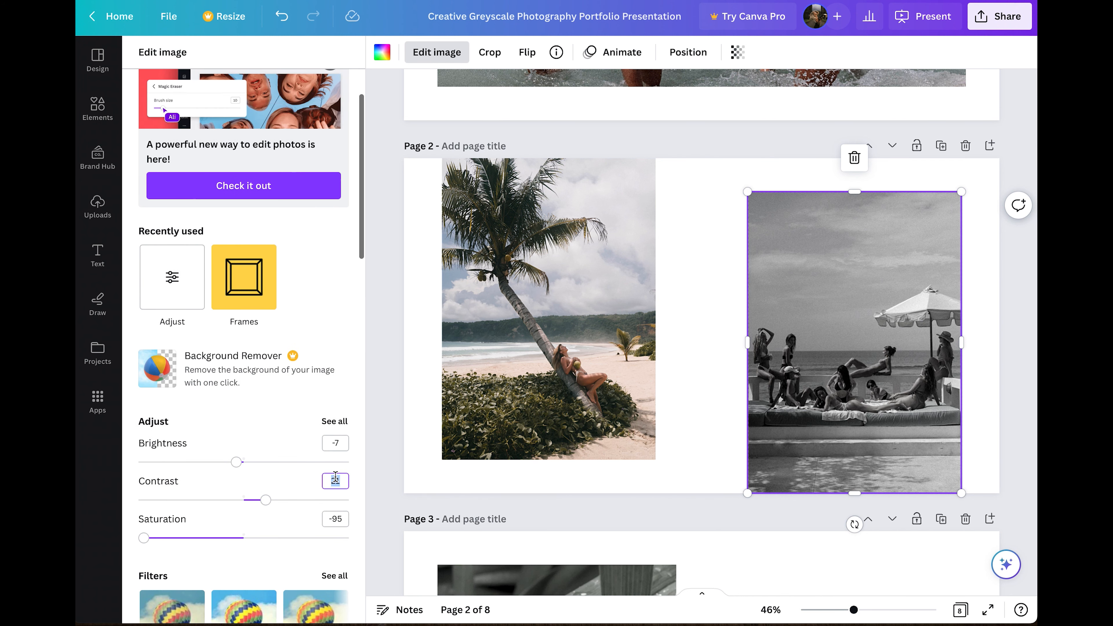
{"action": "type", "text": "0"}
{"action": "left_click", "coordinate": [335, 443]}
{"action": "type", "text": "0"}
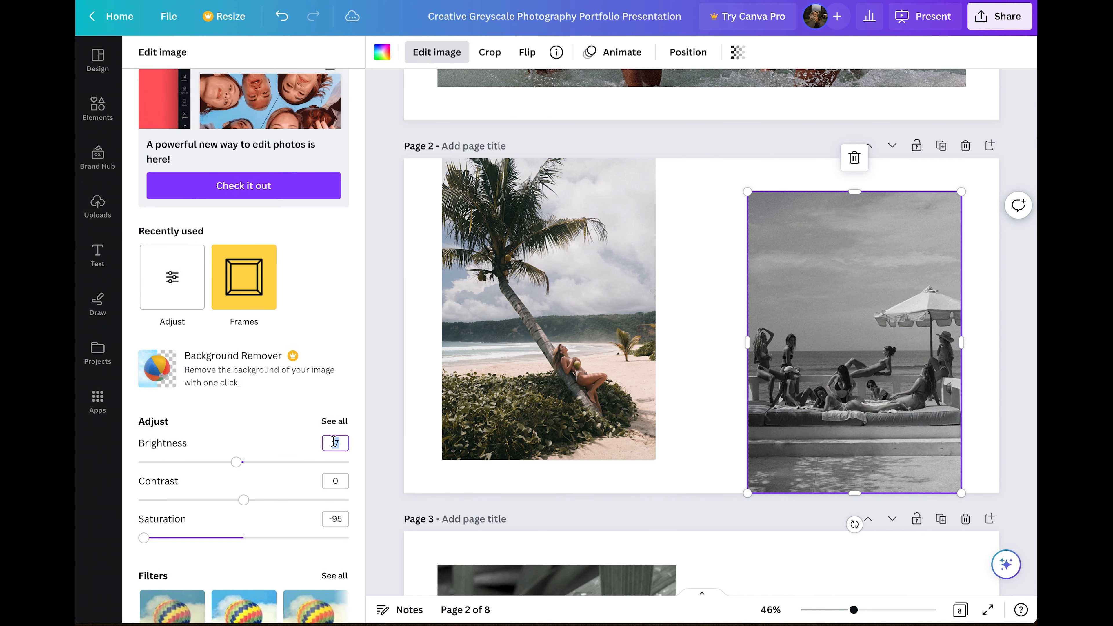
{"action": "left_click", "coordinate": [336, 519]}
{"action": "type", "text": "0"}
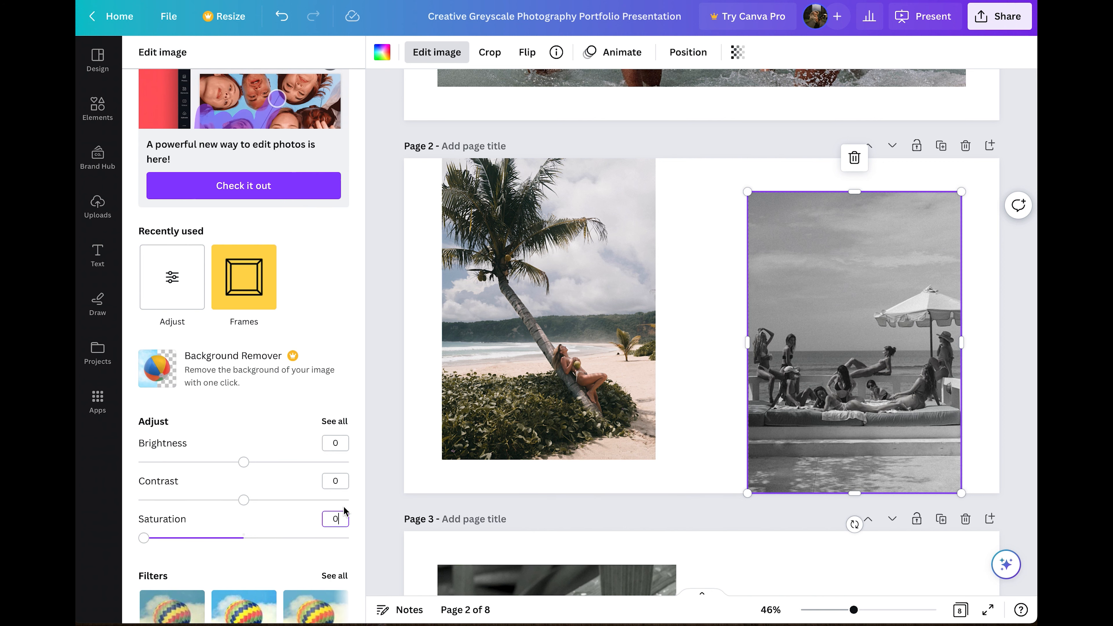
{"action": "left_click", "coordinate": [657, 507]}
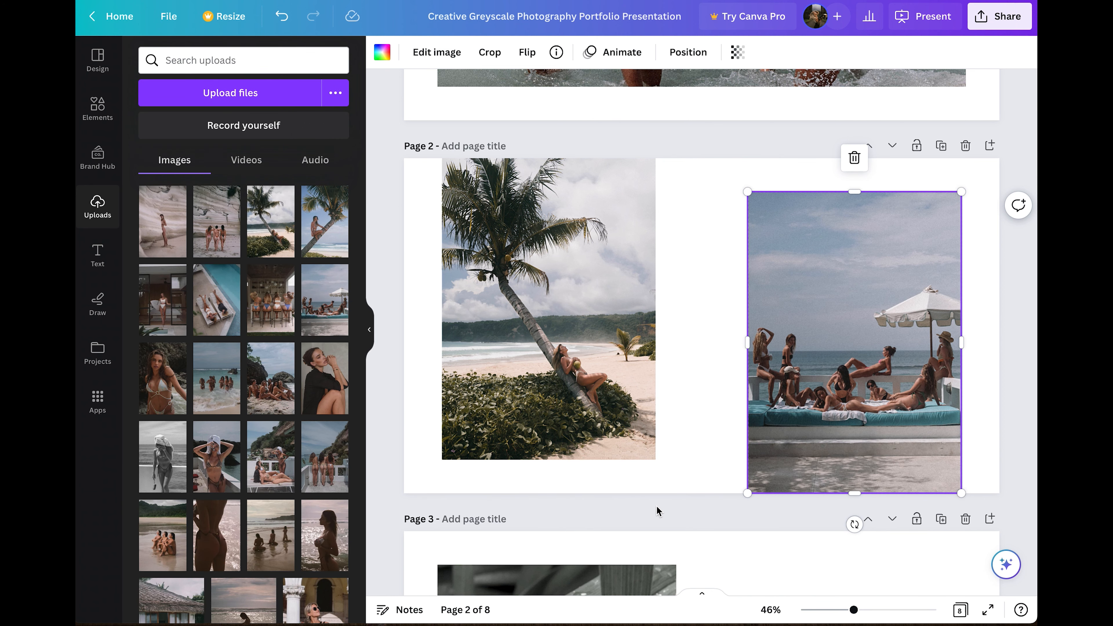
{"action": "left_click", "coordinate": [657, 508]}
{"action": "scroll", "coordinate": [657, 507], "scroll_direction": "down", "scroll_amount": 5}
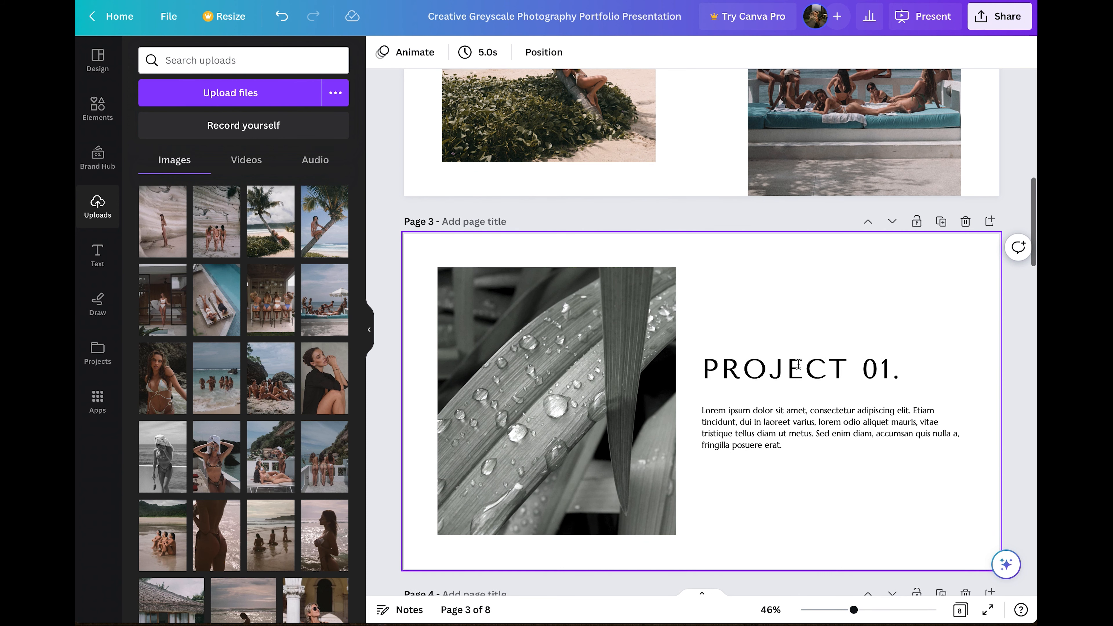
Delete the Project 01 page, then the PROJECT 02 heading and its body text.
{"action": "left_click", "coordinate": [966, 221]}
{"action": "scroll", "coordinate": [948, 252], "scroll_direction": "down", "scroll_amount": 1}
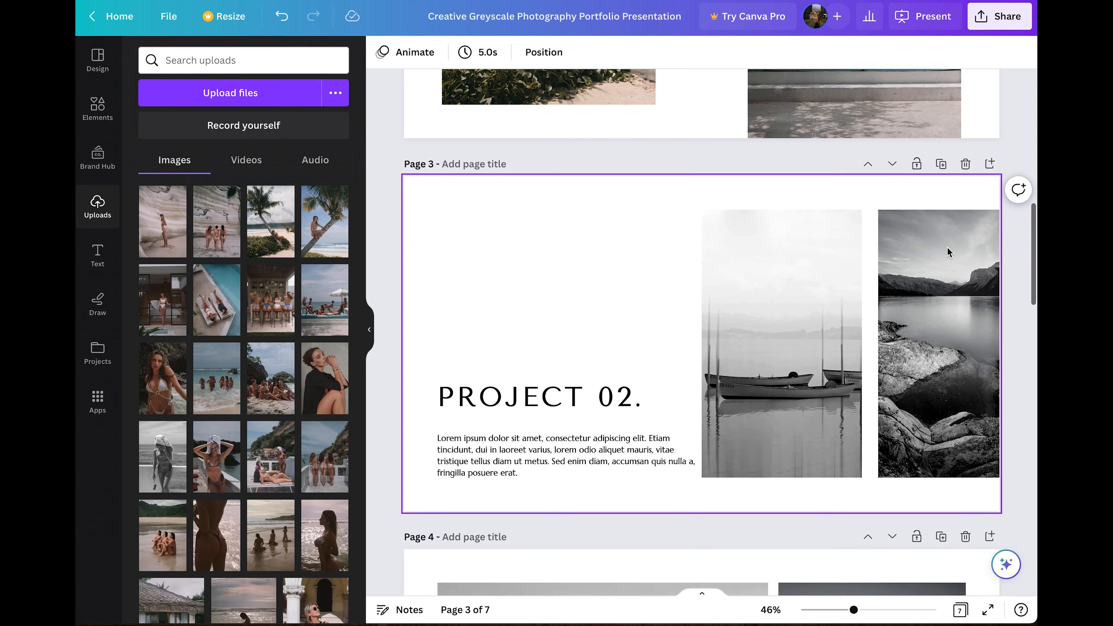
{"action": "scroll", "coordinate": [592, 422], "scroll_direction": "down", "scroll_amount": 5}
{"action": "scroll", "coordinate": [592, 422], "scroll_direction": "down", "scroll_amount": 8}
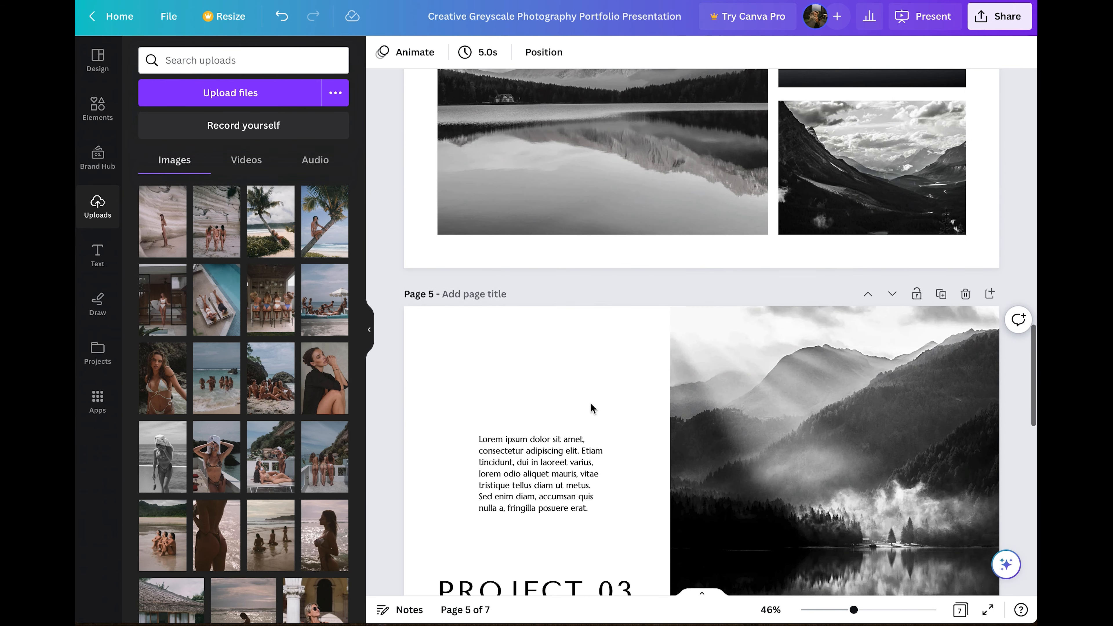
{"action": "scroll", "coordinate": [591, 404], "scroll_direction": "up", "scroll_amount": 11}
{"action": "left_click", "coordinate": [573, 330]}
{"action": "key", "text": "Delete"}
{"action": "left_click", "coordinate": [563, 383]}
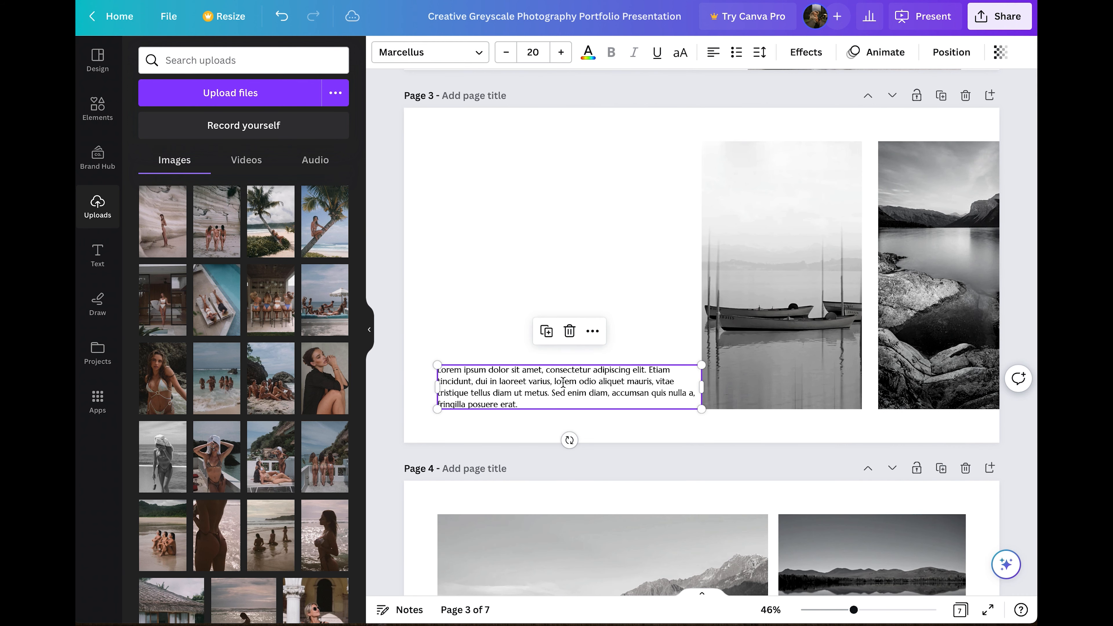
{"action": "key", "text": "Delete"}
Try duplicating both page 3 photos with Ctrl+D, then undo it.
{"action": "left_click_drag", "start_coordinate": [687, 130], "coordinate": [1006, 283]}
{"action": "key", "text": "ctrl+d"}
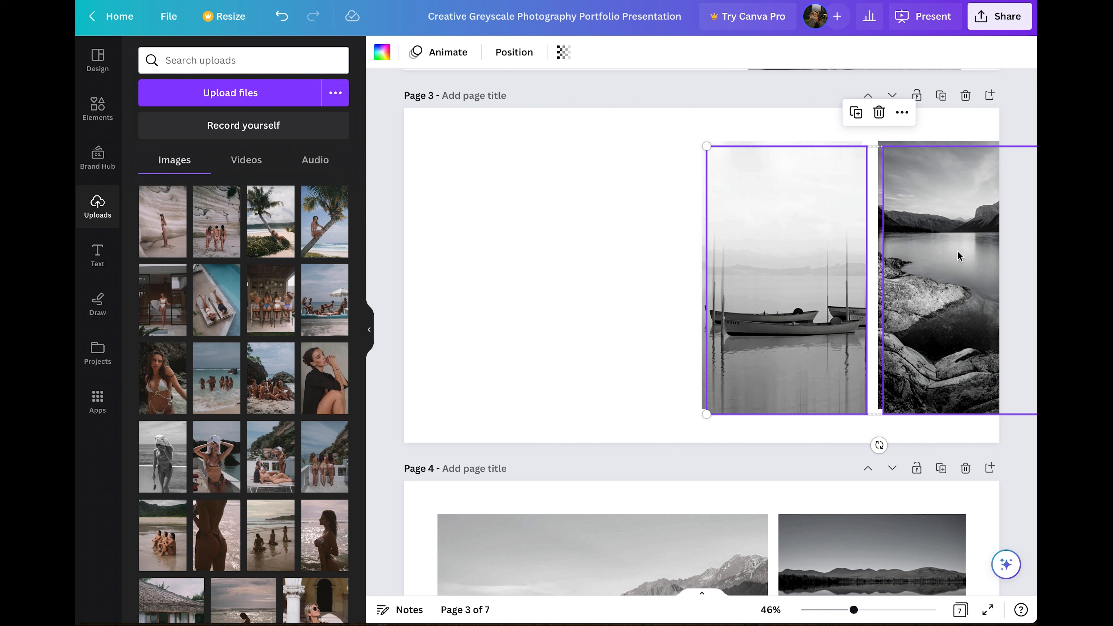
{"action": "left_click", "coordinate": [903, 113]}
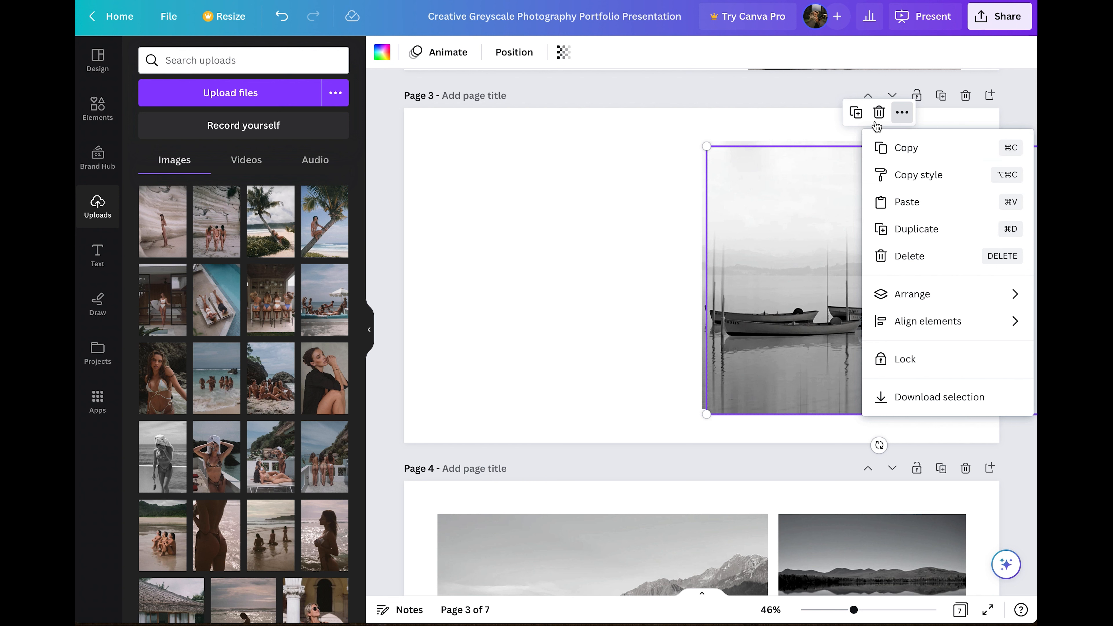
{"action": "left_click", "coordinate": [835, 171]}
{"action": "key", "text": "ctrl+z"}
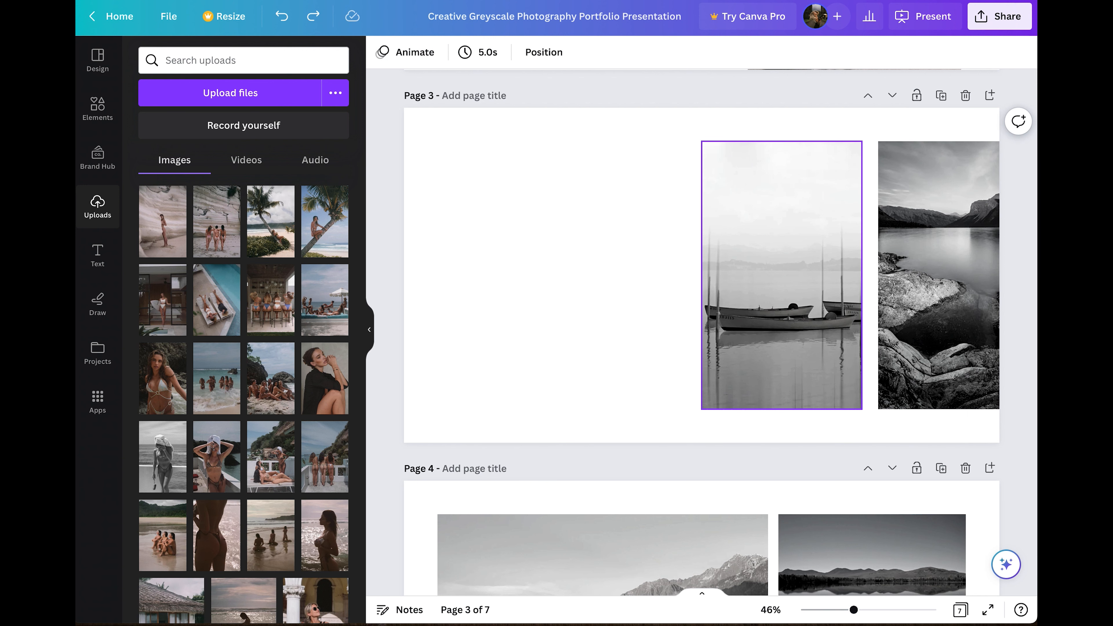
{"action": "left_click", "coordinate": [671, 141]}
Copy the boat and lake photos and paste the copies onto the left side of page 3.
{"action": "left_click_drag", "start_coordinate": [658, 139], "coordinate": [992, 271]}
{"action": "left_click", "coordinate": [898, 107]}
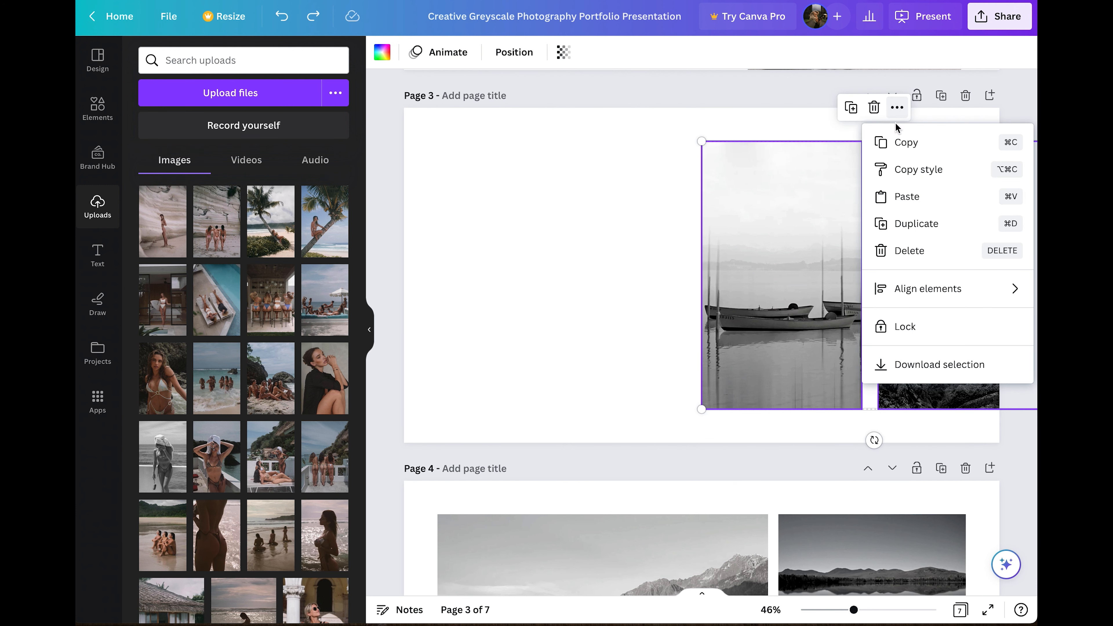
{"action": "left_click", "coordinate": [905, 147]}
{"action": "left_click", "coordinate": [566, 242]}
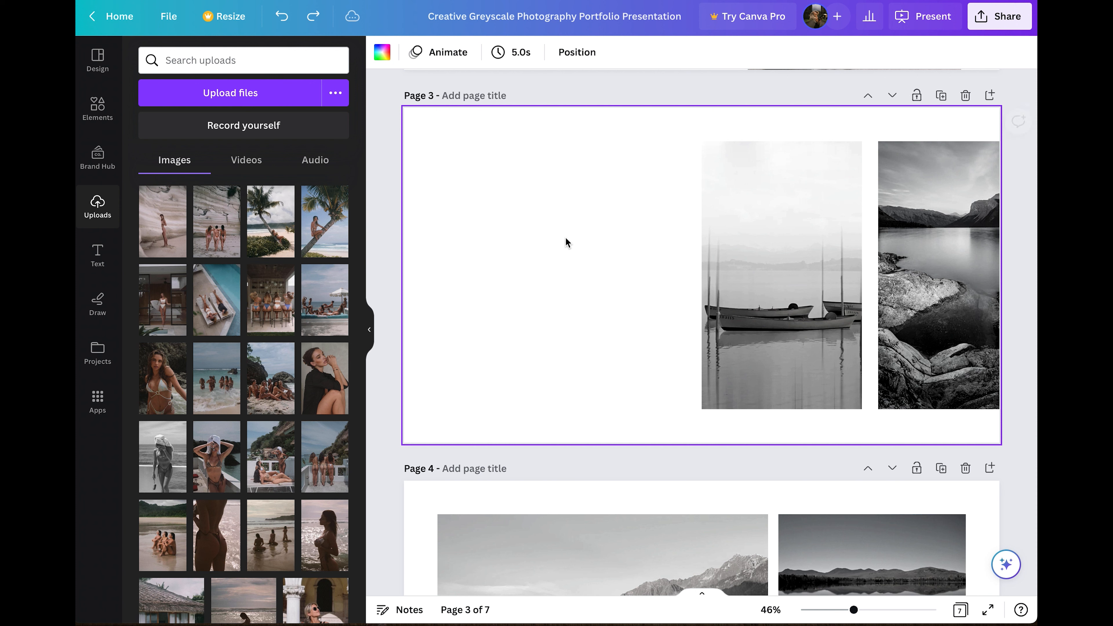
{"action": "right_click", "coordinate": [566, 242]}
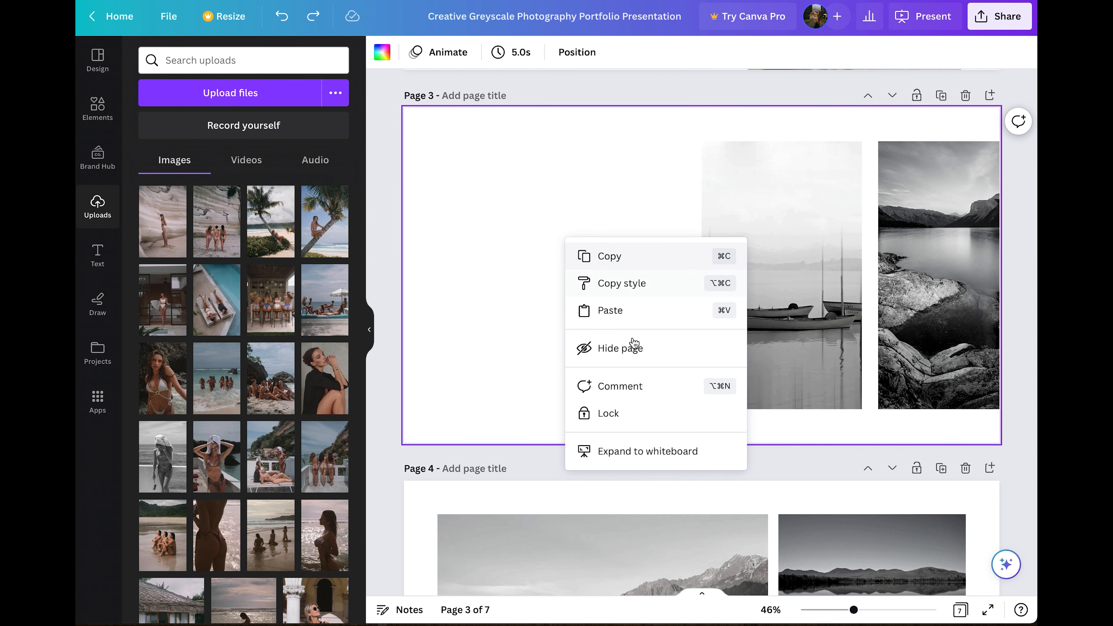
{"action": "left_click", "coordinate": [632, 310]}
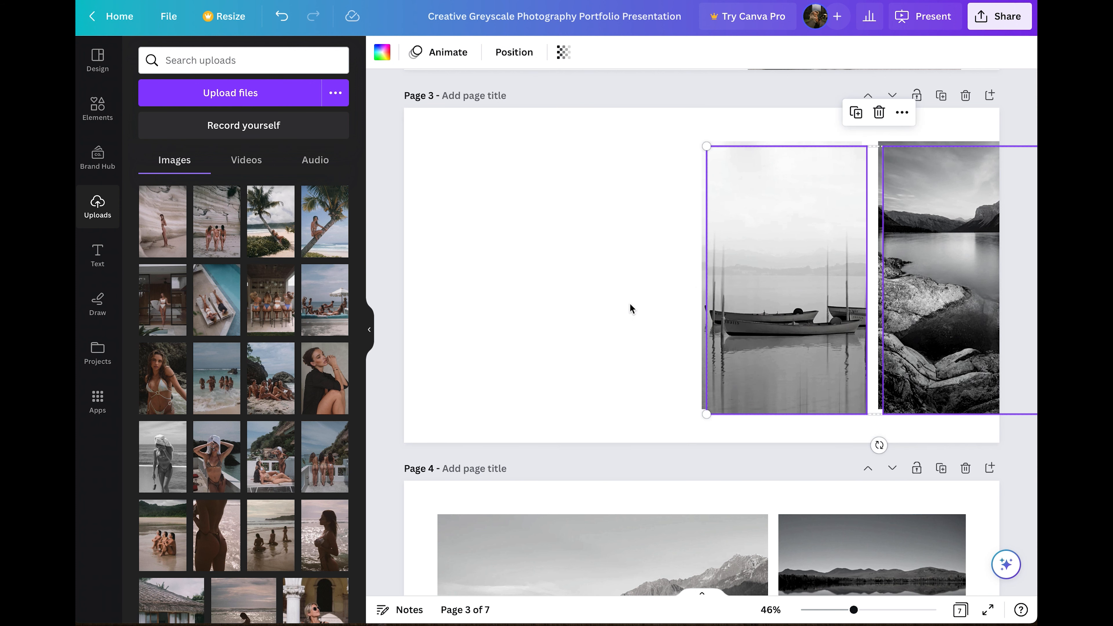
{"action": "left_click_drag", "start_coordinate": [677, 289], "coordinate": [578, 271]}
Fill the four page 3 frames with the woman-by-rock, three-women, black-shirt and bikini photos.
{"action": "left_click", "coordinate": [378, 112]}
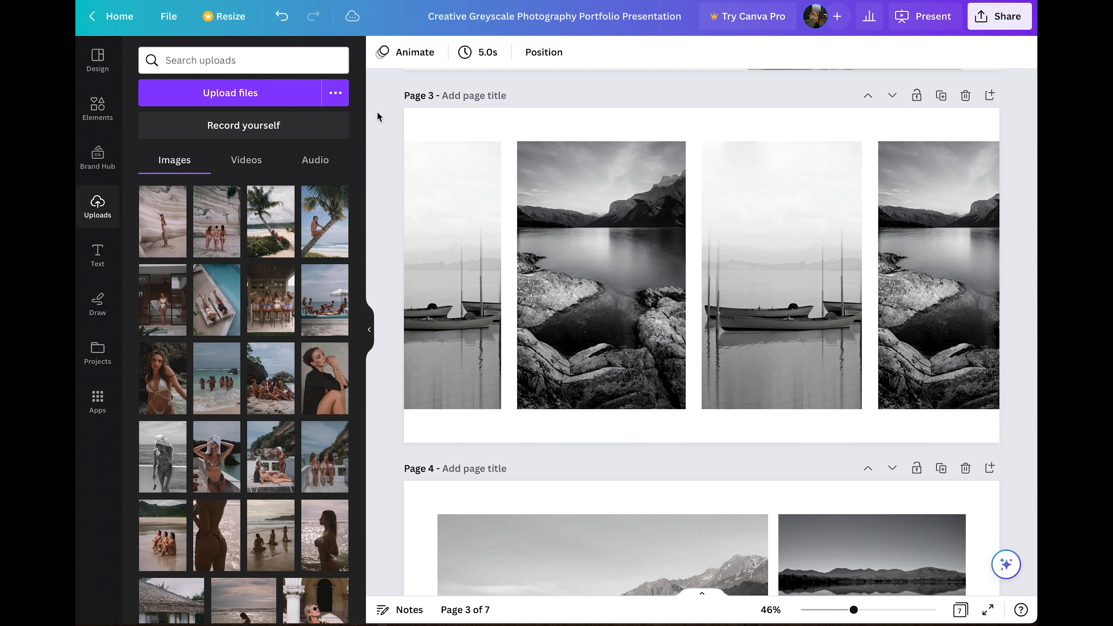
{"action": "scroll", "coordinate": [455, 223], "scroll_direction": "up", "scroll_amount": 2}
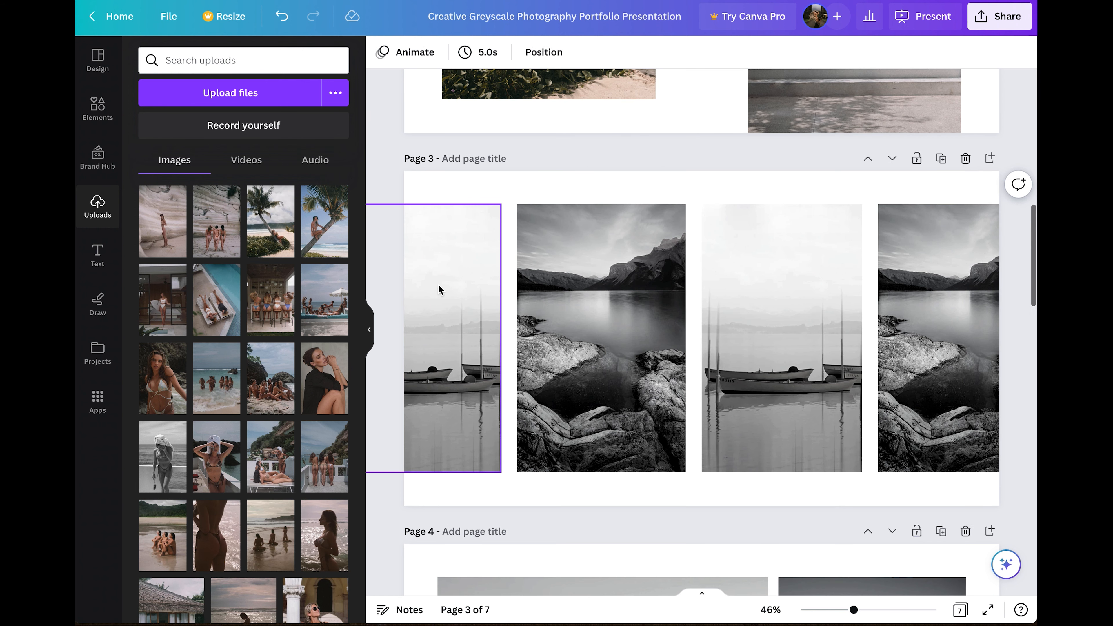
{"action": "left_click_drag", "start_coordinate": [173, 229], "coordinate": [457, 328]}
{"action": "left_click_drag", "start_coordinate": [243, 250], "coordinate": [591, 339]}
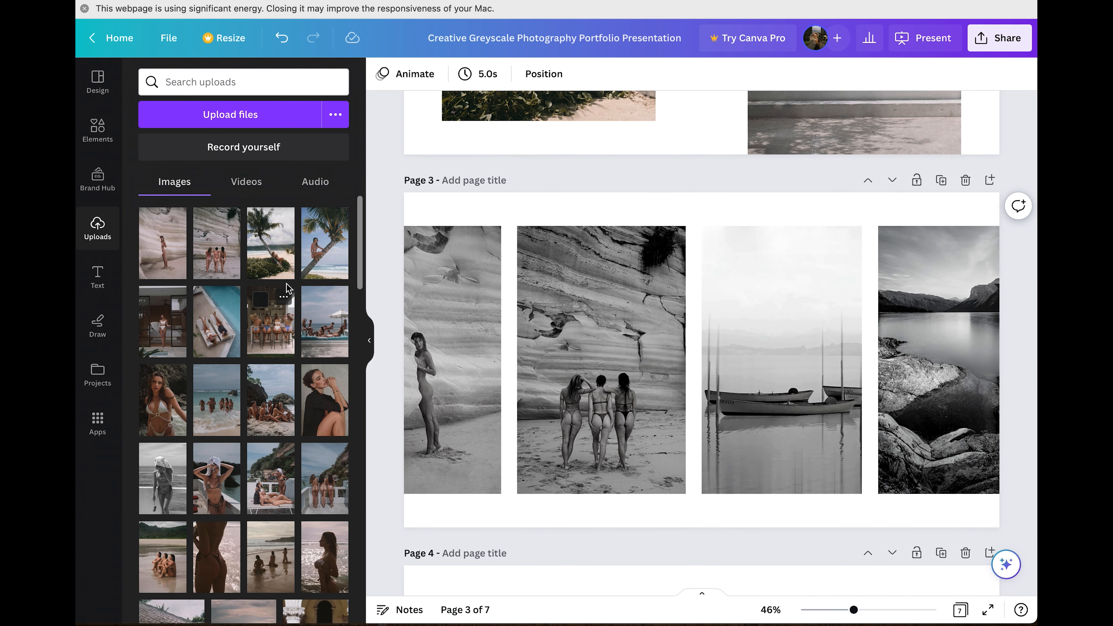
{"action": "left_click_drag", "start_coordinate": [338, 376], "coordinate": [785, 364]}
{"action": "left_click_drag", "start_coordinate": [858, 337], "coordinate": [968, 340]}
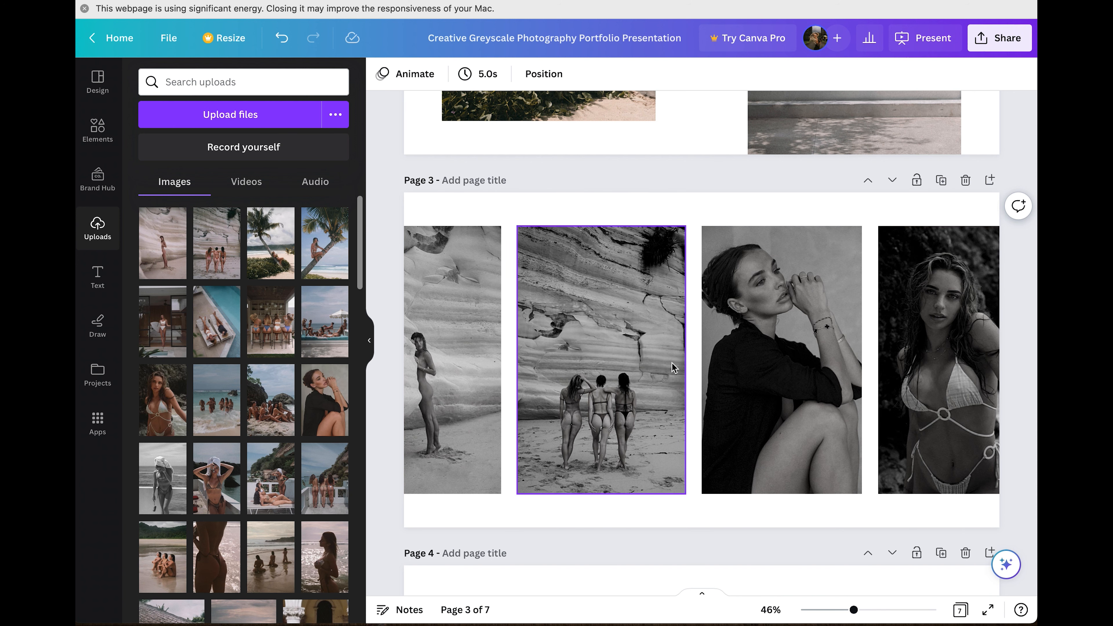
Set the leftmost page 3 photo's saturation to 0.
{"action": "left_click", "coordinate": [481, 298]}
{"action": "left_click", "coordinate": [437, 74]}
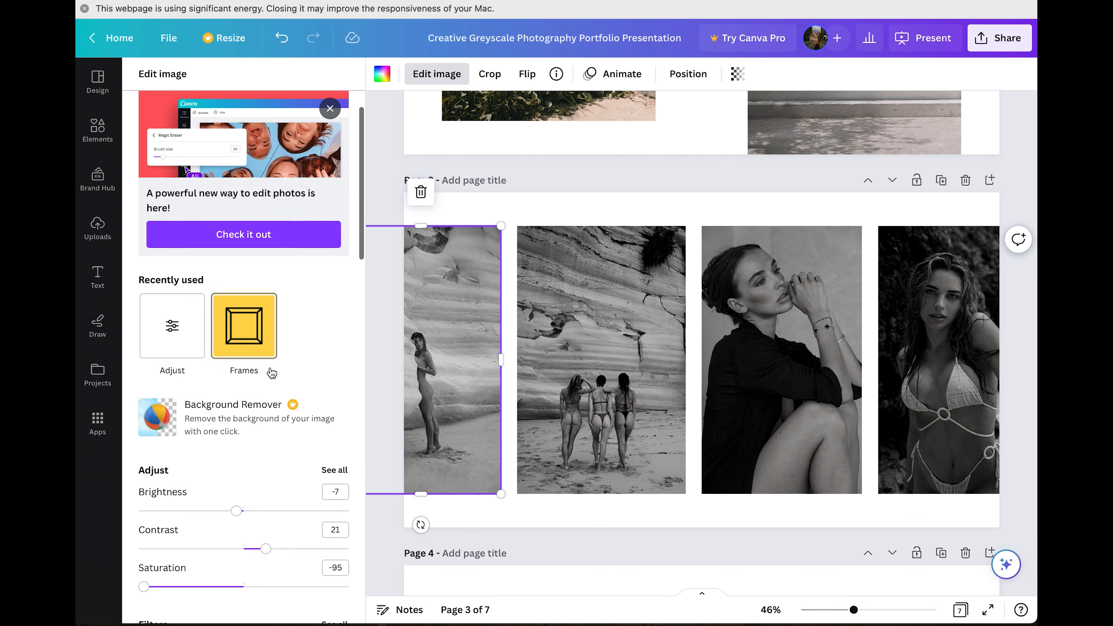
{"action": "scroll", "coordinate": [272, 373], "scroll_direction": "down", "scroll_amount": 1}
{"action": "triple_click", "coordinate": [335, 543]}
{"action": "type", "text": "0"}
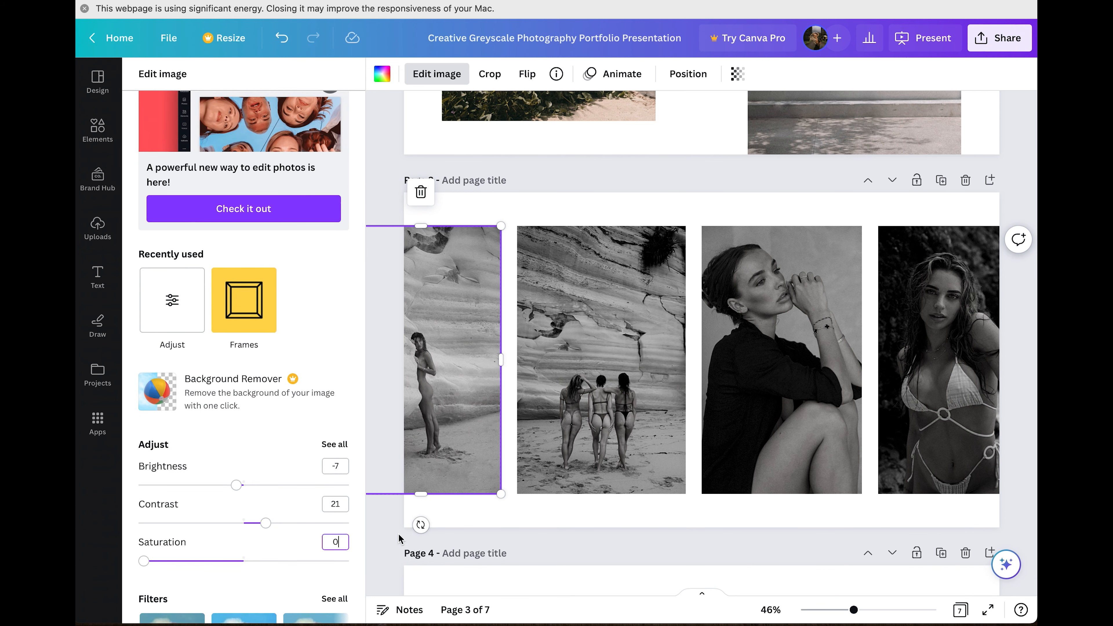
{"action": "left_click", "coordinate": [570, 430]}
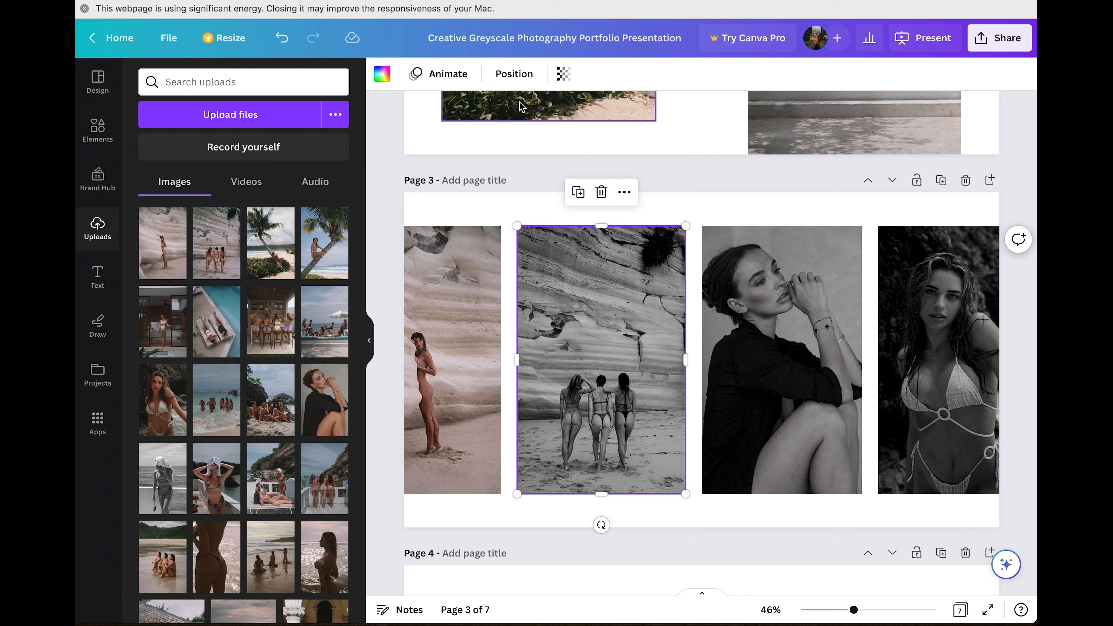
Set the second photo's saturation to 0.
{"action": "double_click", "coordinate": [575, 392]}
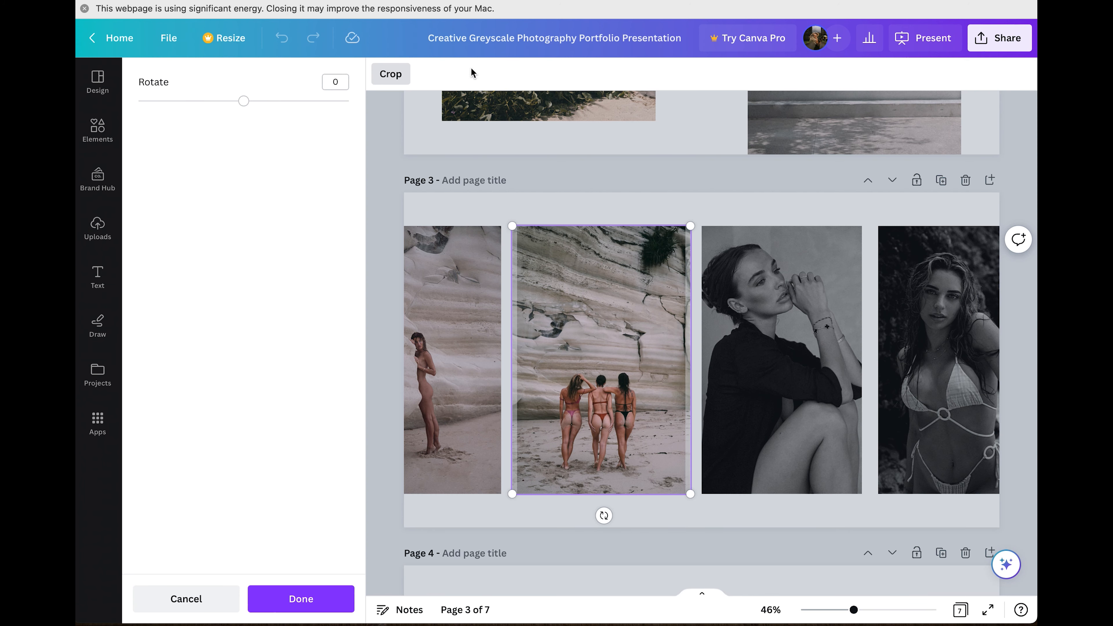
{"action": "key", "text": "Escape"}
{"action": "left_click", "coordinate": [437, 74]}
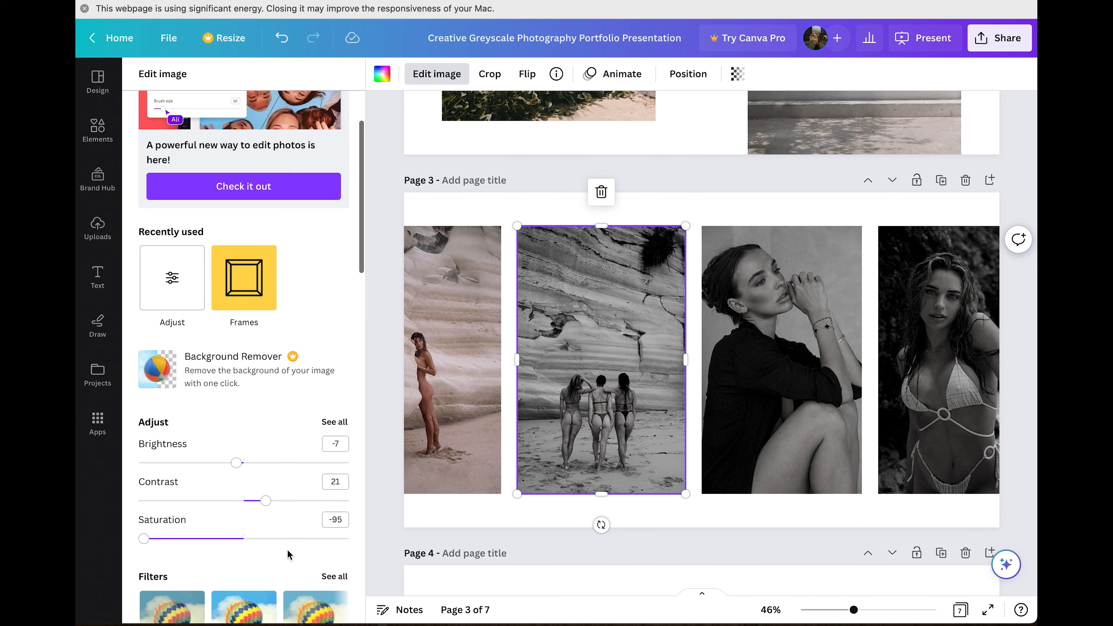
{"action": "left_click", "coordinate": [343, 520]}
{"action": "type", "text": "0"}
{"action": "key", "text": "Return"}
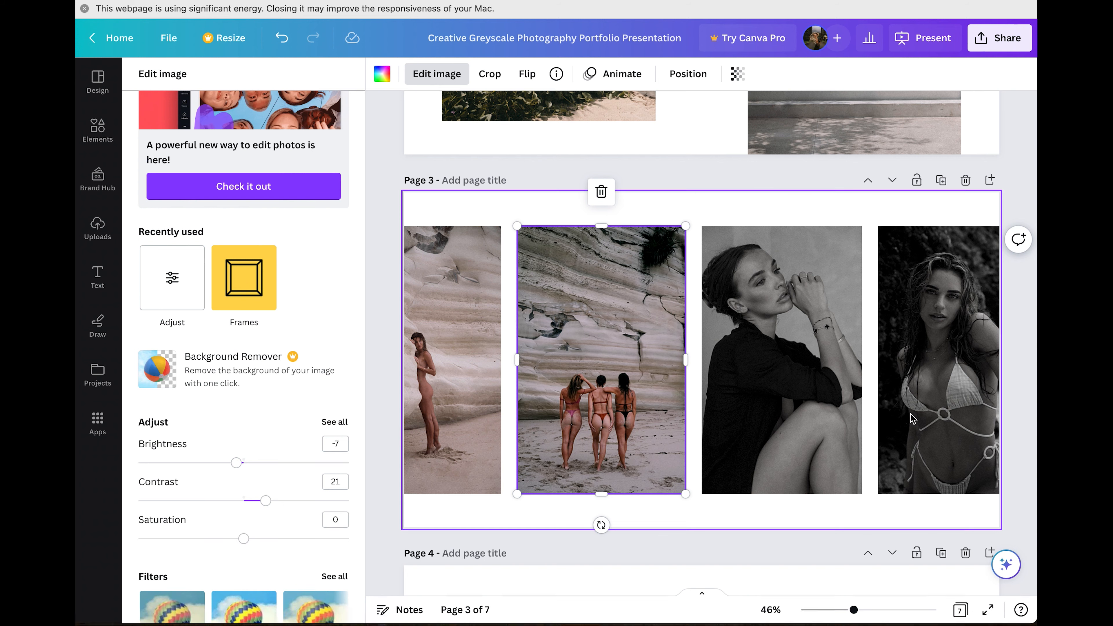
Restore the fourth photo's colour and reset its contrast to 0.
{"action": "left_click", "coordinate": [777, 386]}
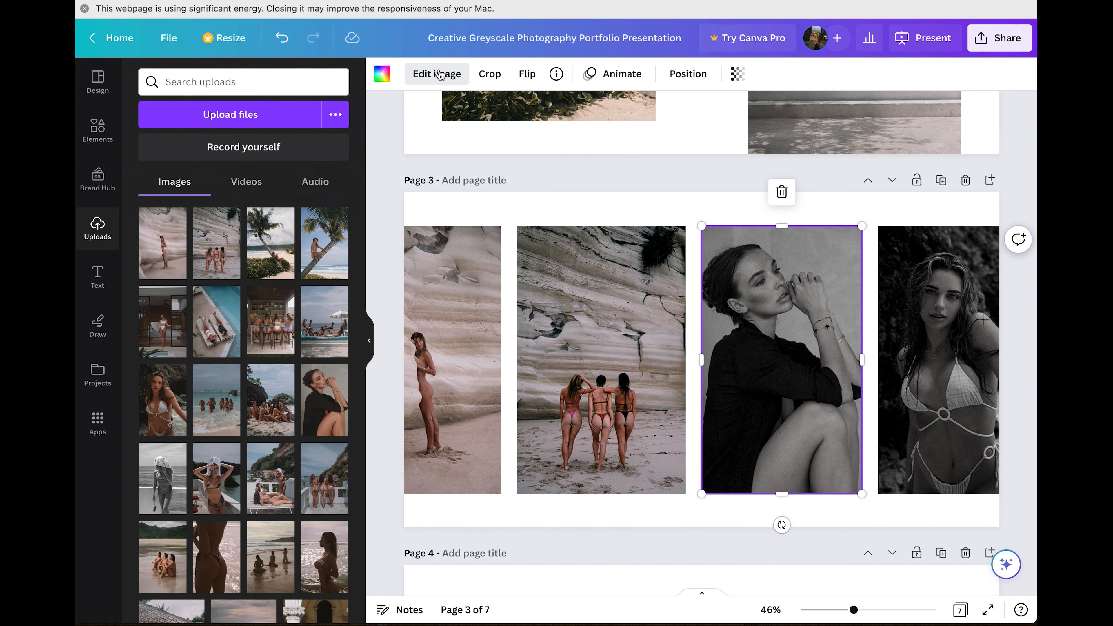
{"action": "left_click", "coordinate": [441, 75]}
{"action": "scroll", "coordinate": [336, 487], "scroll_direction": "down", "scroll_amount": 5}
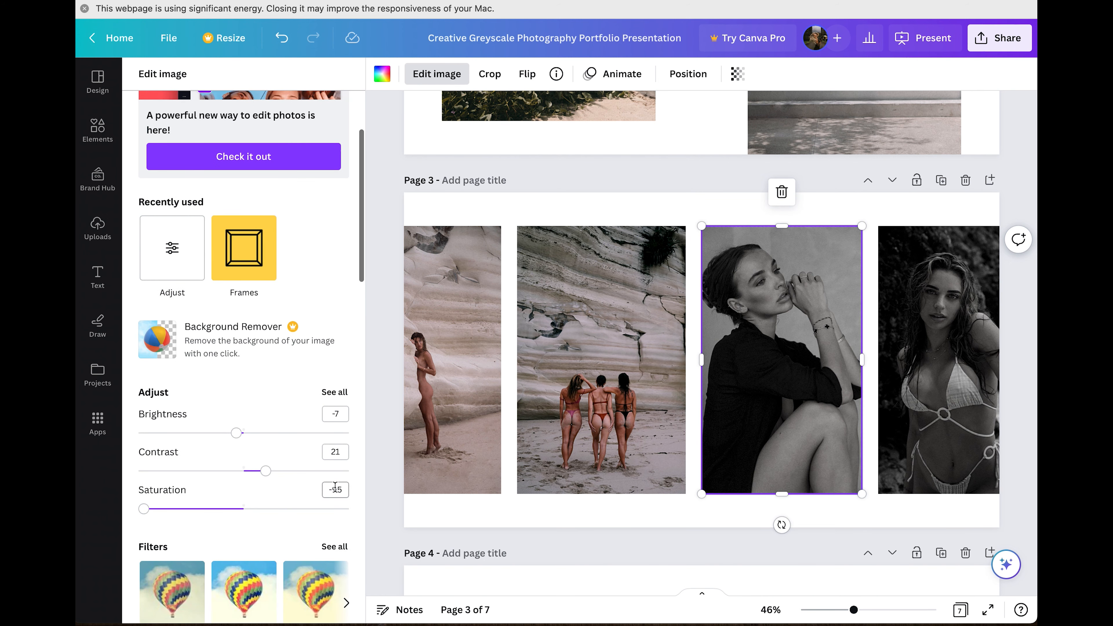
{"action": "left_click", "coordinate": [962, 426]}
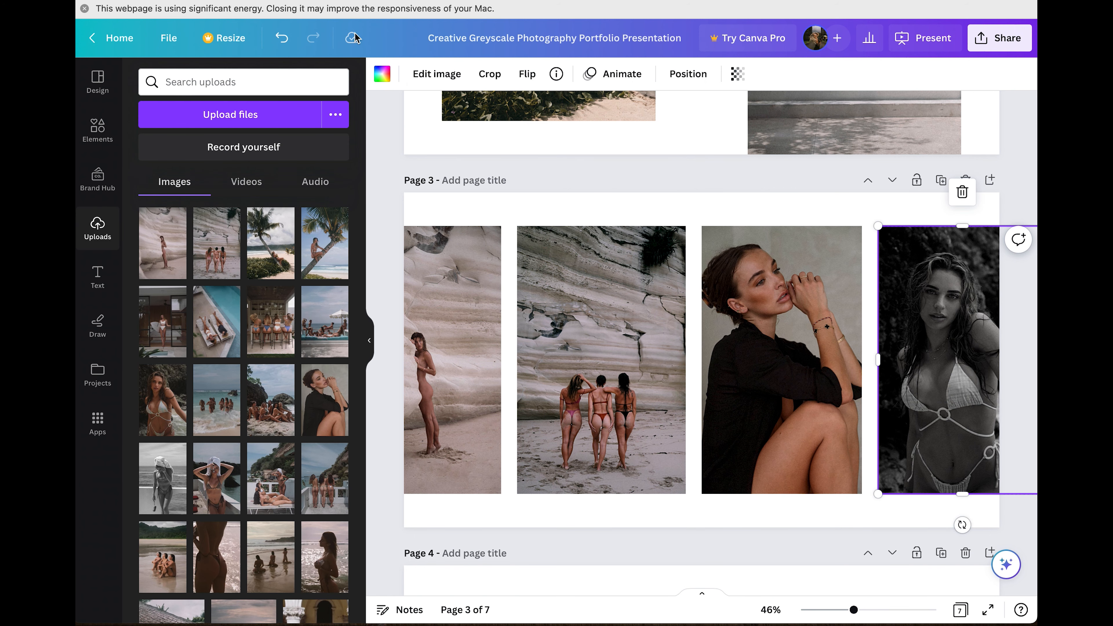
{"action": "left_click", "coordinate": [427, 74]}
{"action": "scroll", "coordinate": [309, 500], "scroll_direction": "down", "scroll_amount": 5}
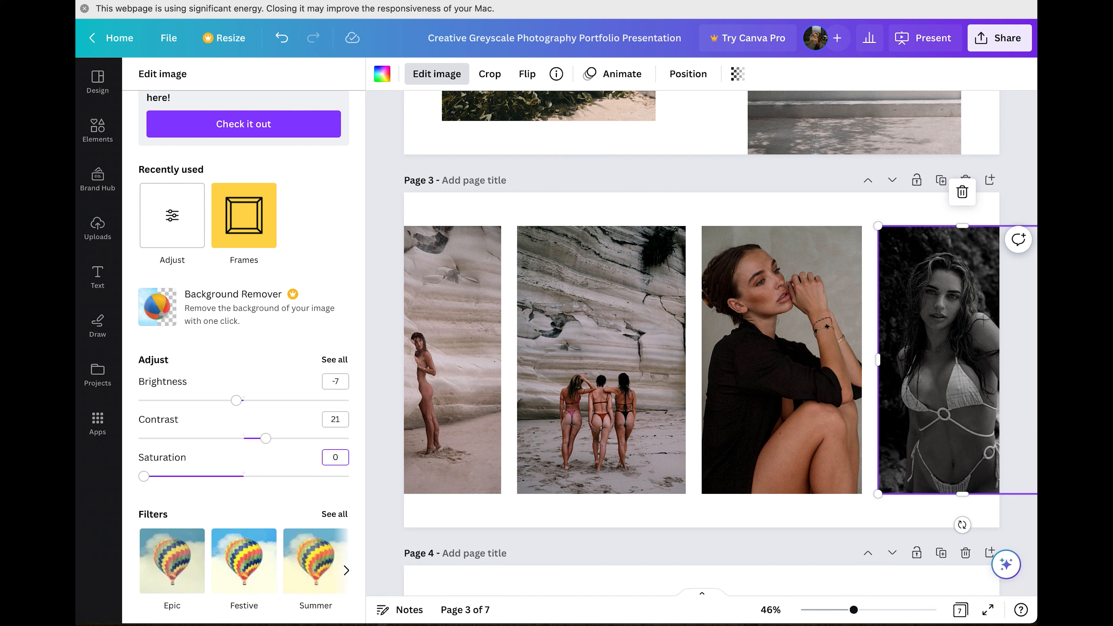
{"action": "left_click", "coordinate": [335, 420]}
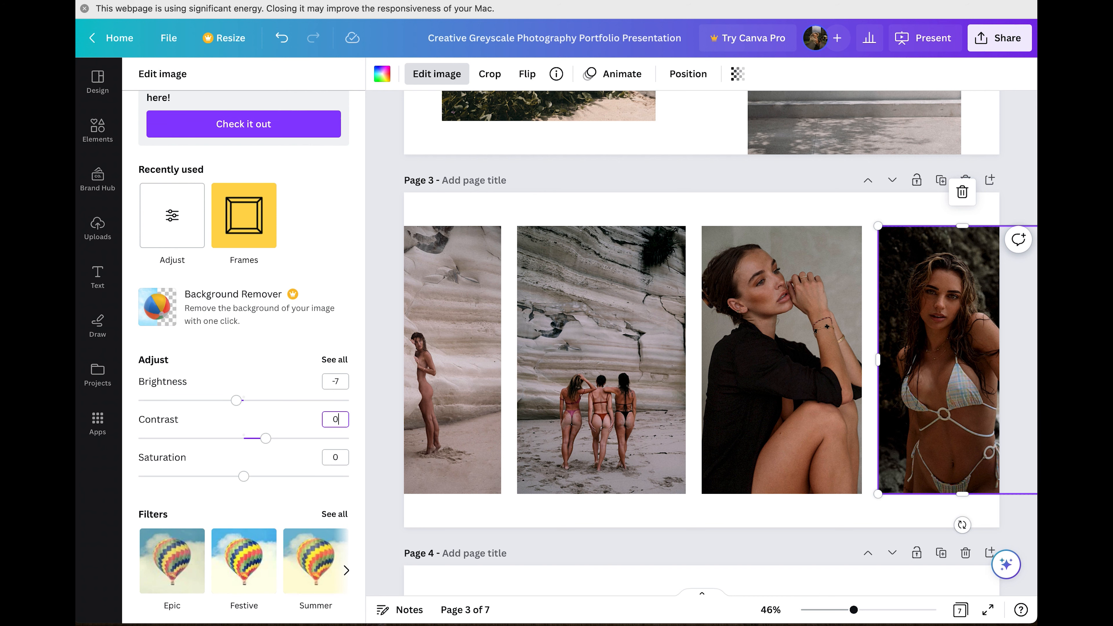
{"action": "left_click", "coordinate": [328, 382]}
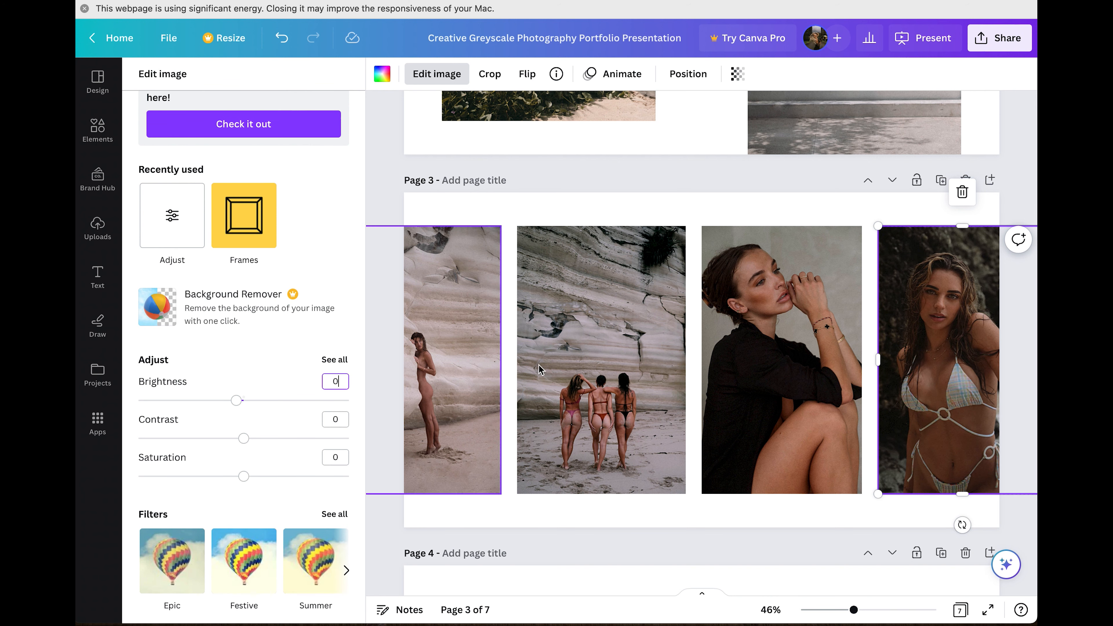
Reset the third photo's brightness and contrast to 0.
{"action": "double_click", "coordinate": [739, 383]}
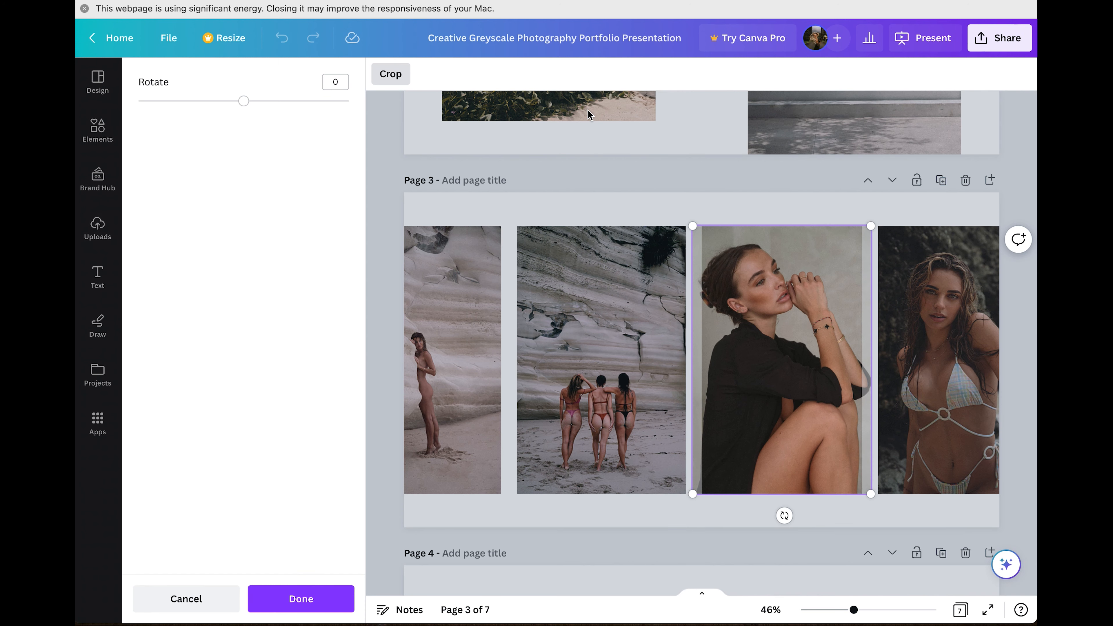
{"action": "left_click", "coordinate": [302, 599]}
{"action": "left_click", "coordinate": [452, 75]}
{"action": "left_click", "coordinate": [420, 73]}
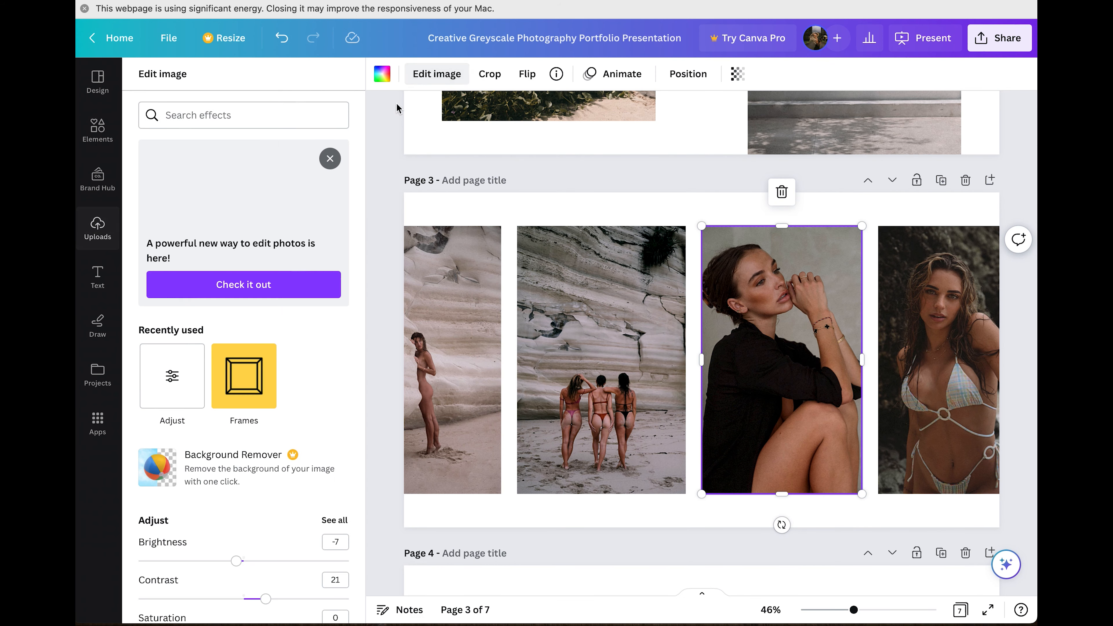
{"action": "type", "text": "0"}
{"action": "key", "text": "Tab"}
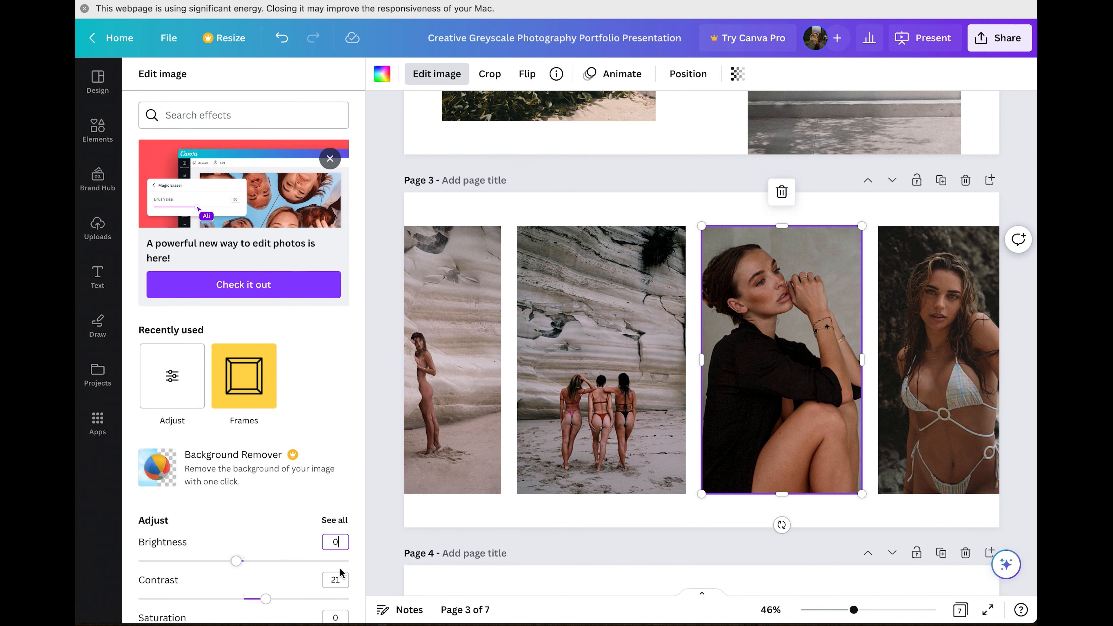
{"action": "type", "text": "0"}
Reset the second photo's brightness to 0.
{"action": "left_click", "coordinate": [637, 381]}
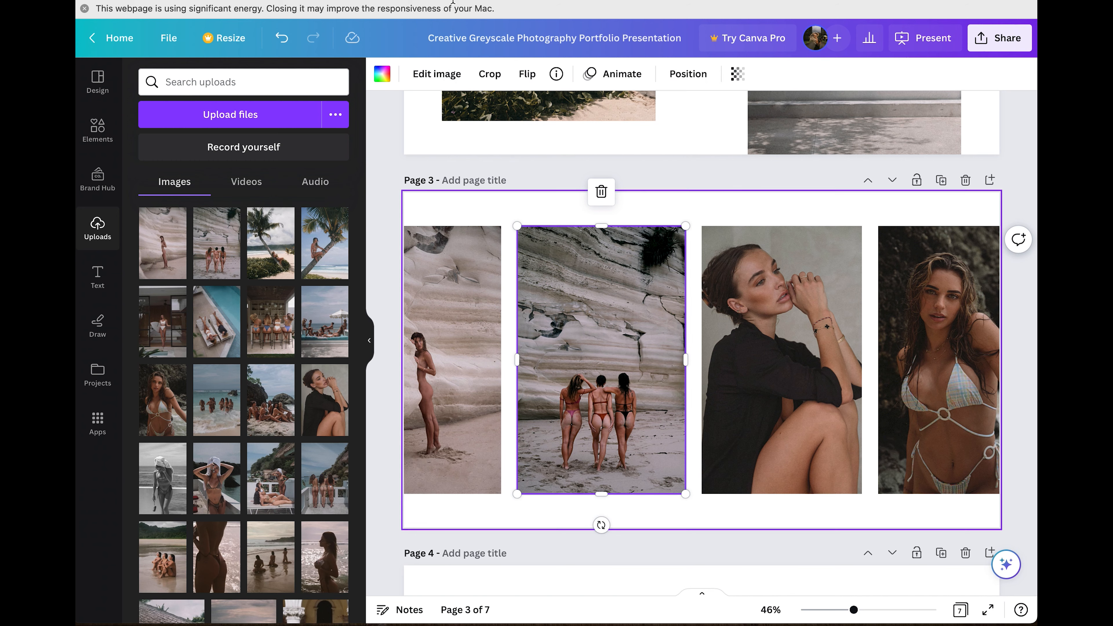
{"action": "left_click", "coordinate": [437, 74]}
{"action": "scroll", "coordinate": [303, 360], "scroll_direction": "down", "scroll_amount": 4}
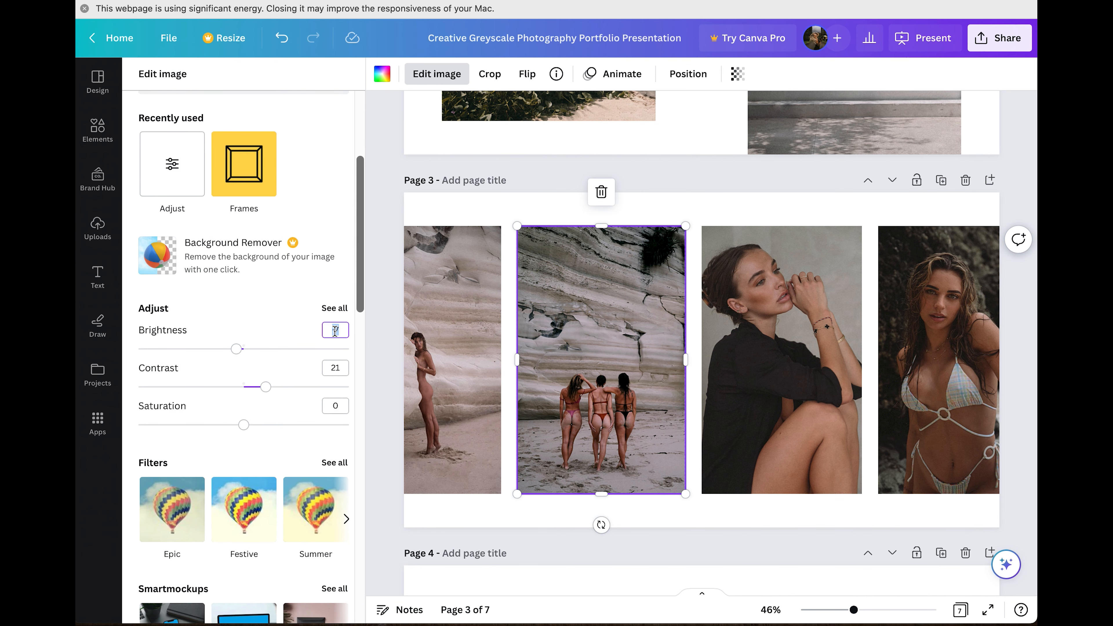
{"action": "type", "text": "0"}
{"action": "left_click", "coordinate": [339, 375]}
Reset the first photo's brightness and contrast to 0.
{"action": "left_click", "coordinate": [442, 351]}
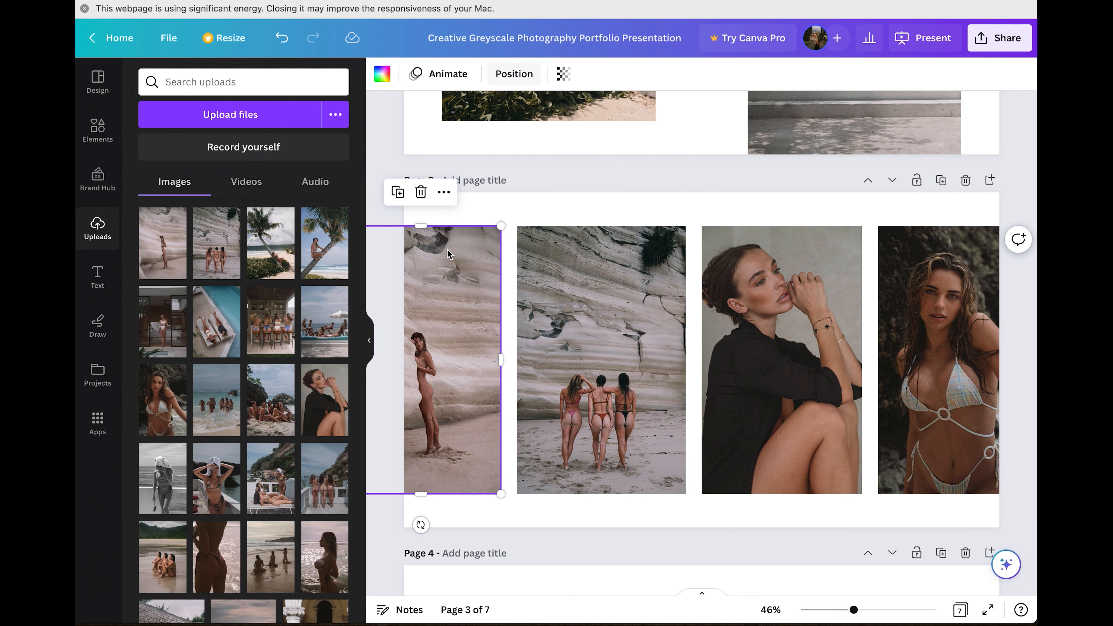
{"action": "left_click", "coordinate": [450, 86]}
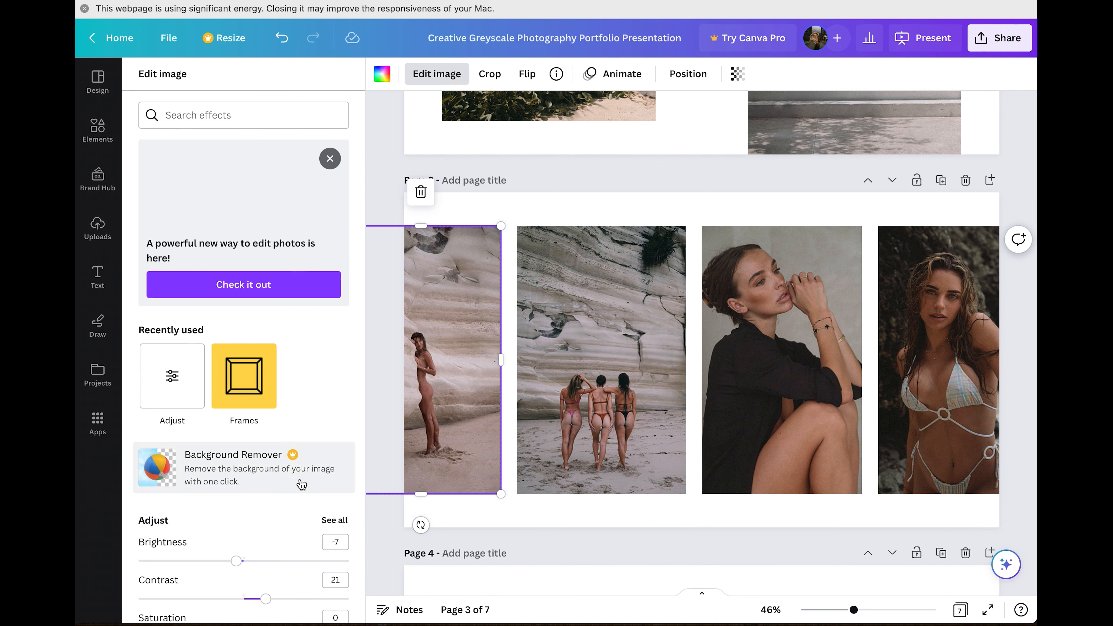
{"action": "type", "text": "0"}
{"action": "left_click", "coordinate": [335, 579]}
{"action": "type", "text": "0"}
{"action": "left_click", "coordinate": [529, 191]}
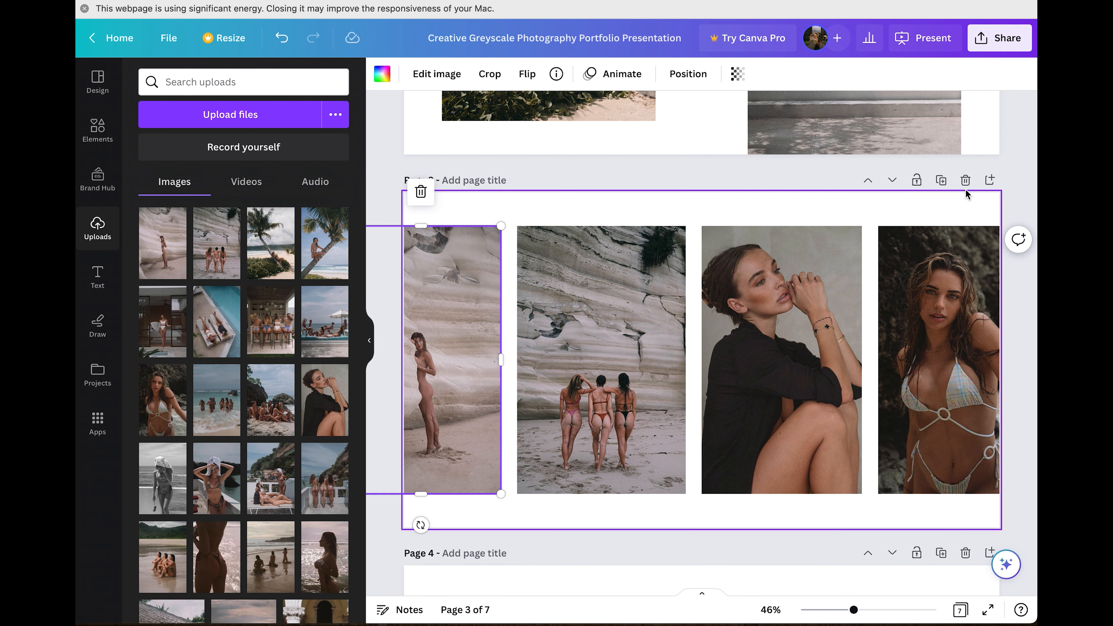
Duplicate page 3 and drag the balcony and poolside hut uploads into the new page 4's frames.
{"action": "left_click", "coordinate": [938, 180]}
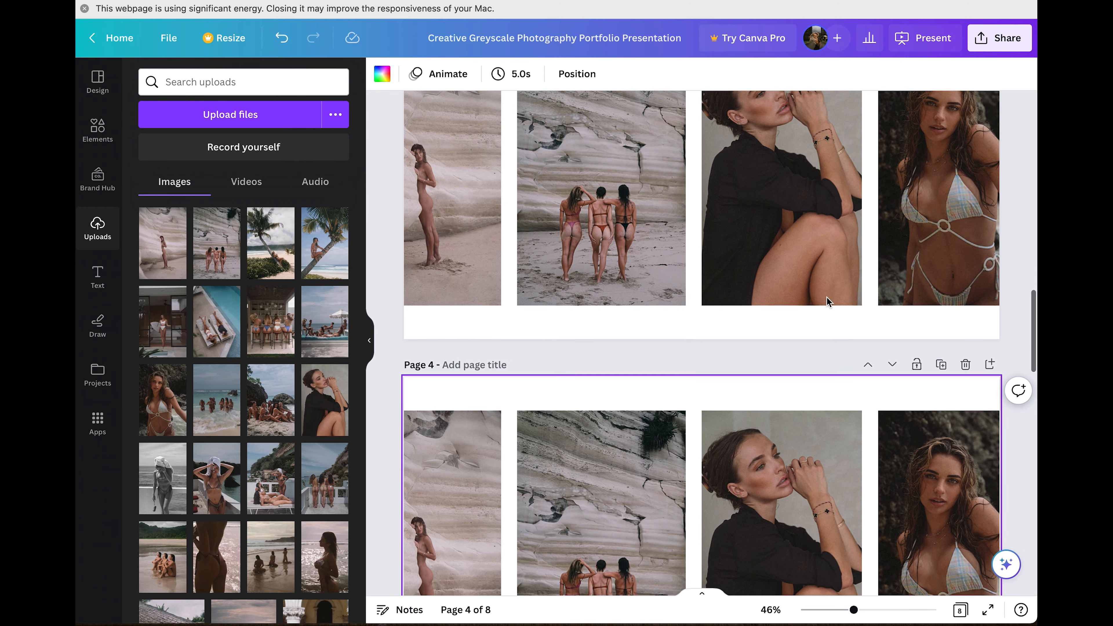
{"action": "scroll", "coordinate": [338, 361], "scroll_direction": "down", "scroll_amount": 3}
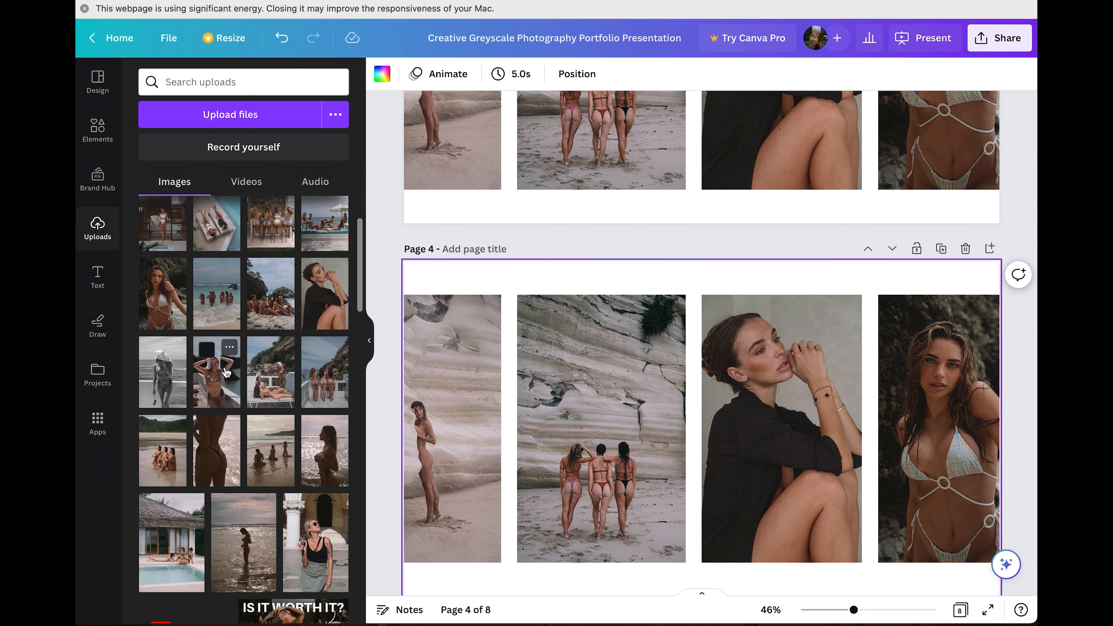
{"action": "left_click_drag", "start_coordinate": [217, 373], "coordinate": [593, 421]}
{"action": "left_click_drag", "start_coordinate": [316, 386], "coordinate": [737, 432]}
{"action": "left_click_drag", "start_coordinate": [154, 509], "coordinate": [464, 436]}
Delete the bikini photo and centre the three remaining photos on page 4.
{"action": "left_click", "coordinate": [956, 357]}
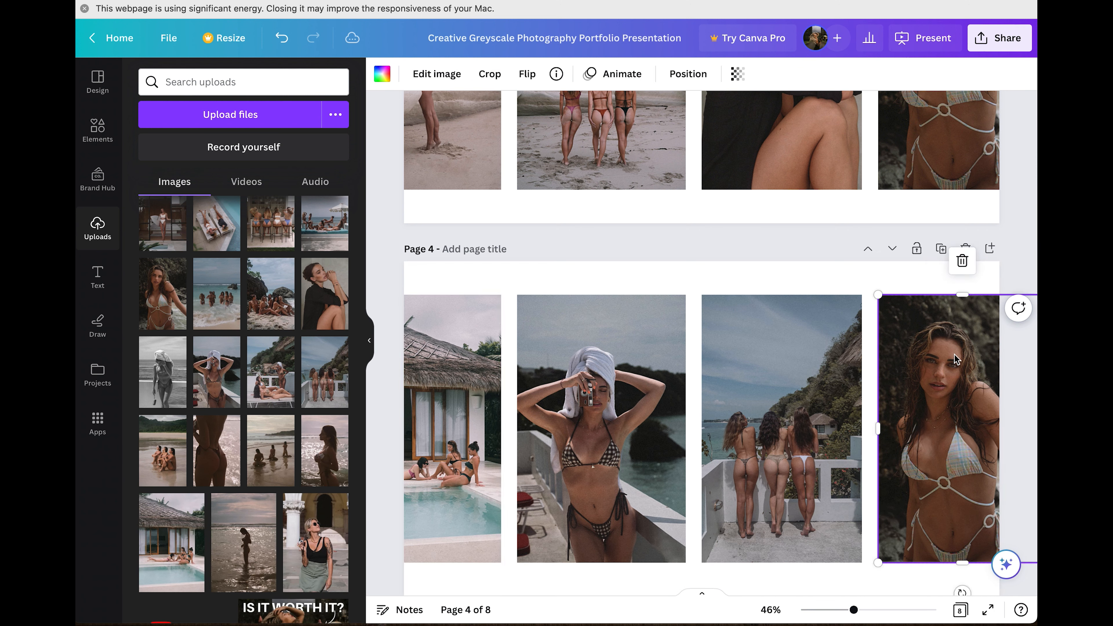
{"action": "key", "text": "Delete"}
{"action": "key", "text": "Delete"}
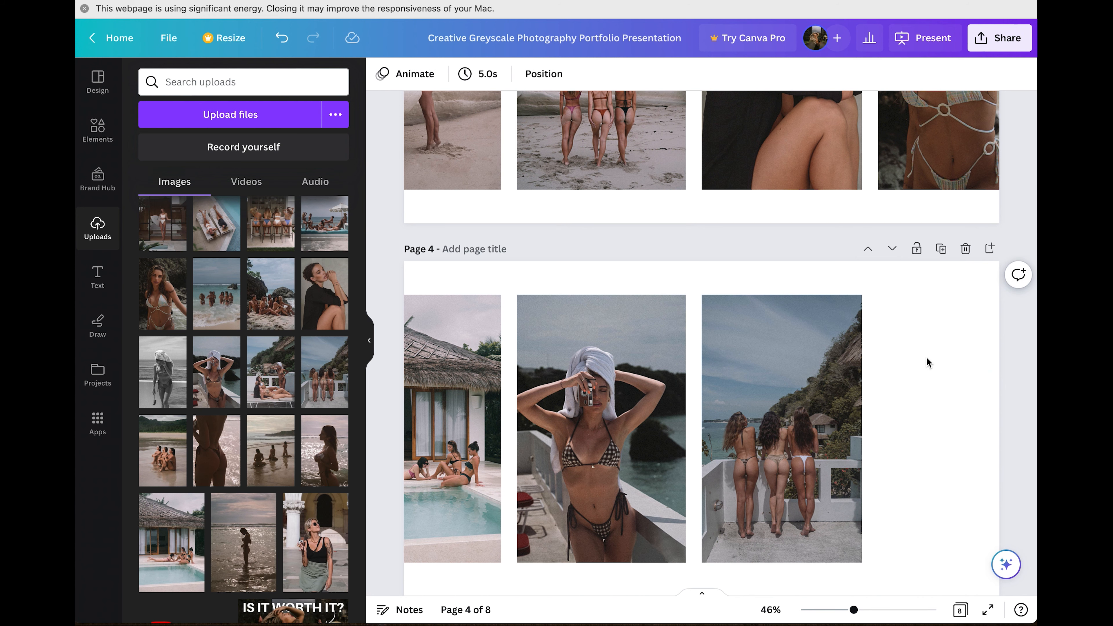
{"action": "left_click_drag", "start_coordinate": [912, 310], "coordinate": [425, 415]}
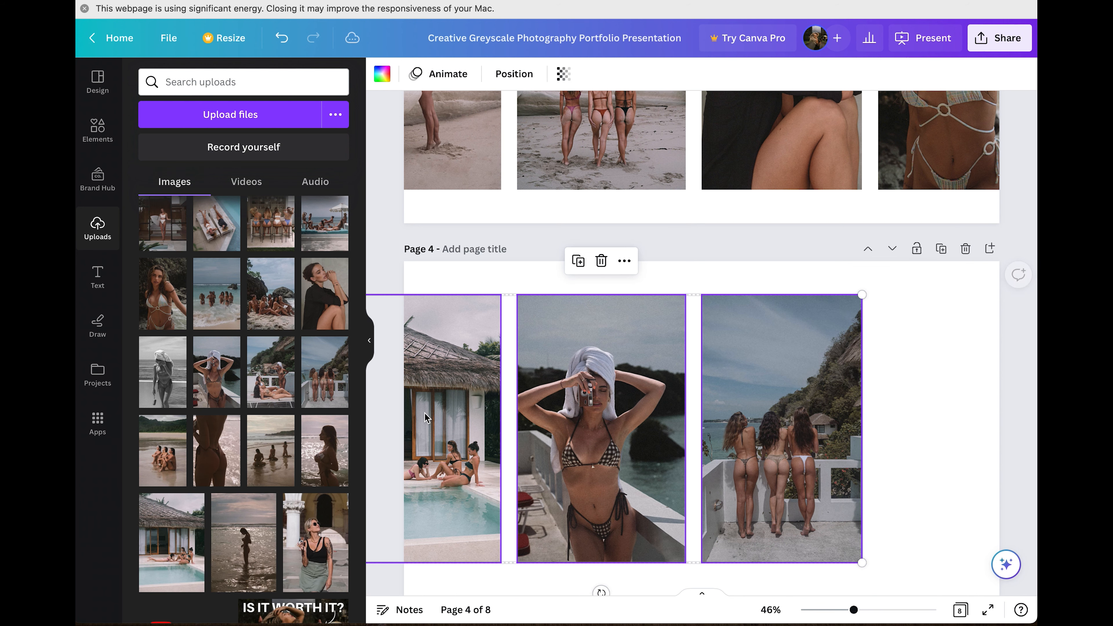
{"action": "mouse_move", "coordinate": [536, 421]}
{"action": "left_mouse_down"}
{"action": "mouse_move", "coordinate": [561, 417]}
{"action": "mouse_move", "coordinate": [545, 424]}
{"action": "left_mouse_up"}
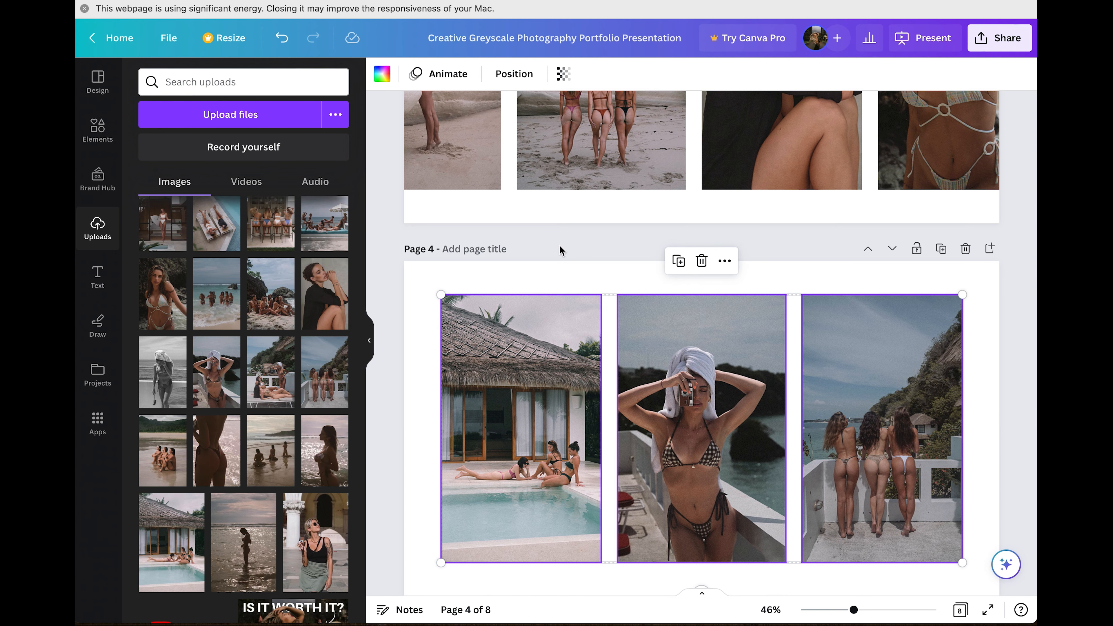
{"action": "left_click", "coordinate": [562, 249]}
{"action": "scroll", "coordinate": [561, 250], "scroll_direction": "down", "scroll_amount": 2}
{"action": "scroll", "coordinate": [562, 250], "scroll_direction": "down", "scroll_amount": 1}
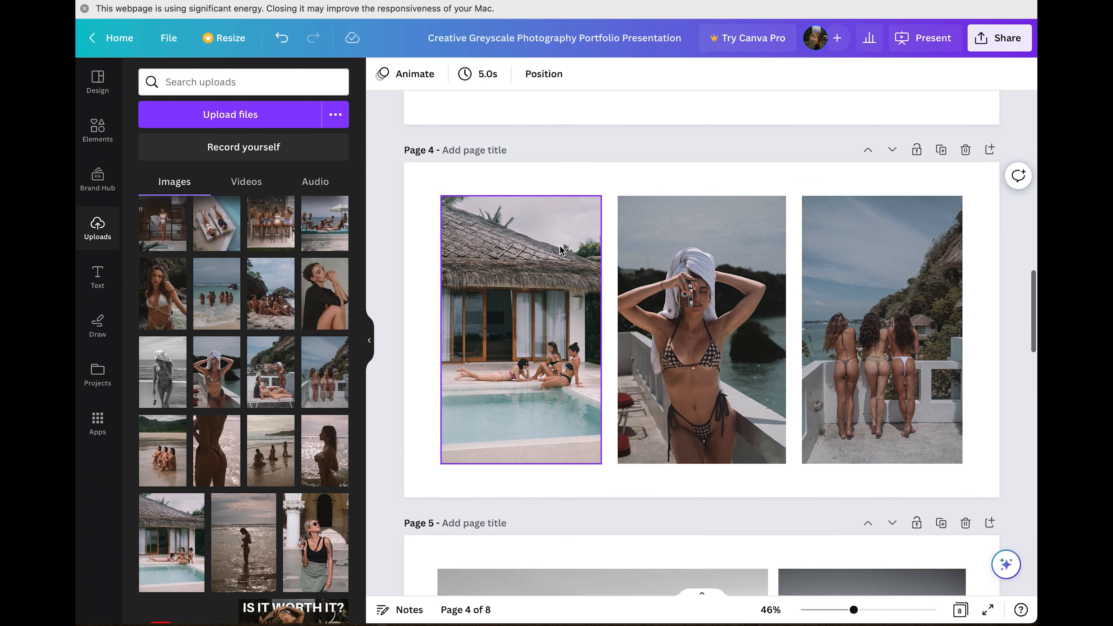
Enlarge the poolside hut photo within its frame on page 4.
{"action": "left_click", "coordinate": [508, 305]}
{"action": "double_click", "coordinate": [508, 305]}
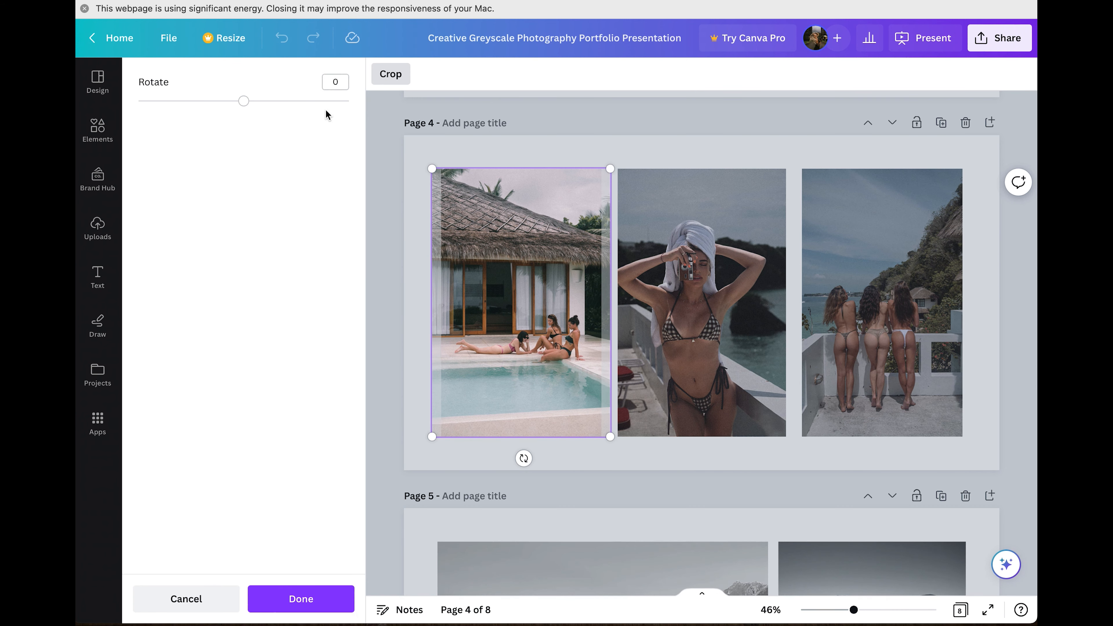
{"action": "left_click_drag", "start_coordinate": [610, 169], "coordinate": [566, 241]}
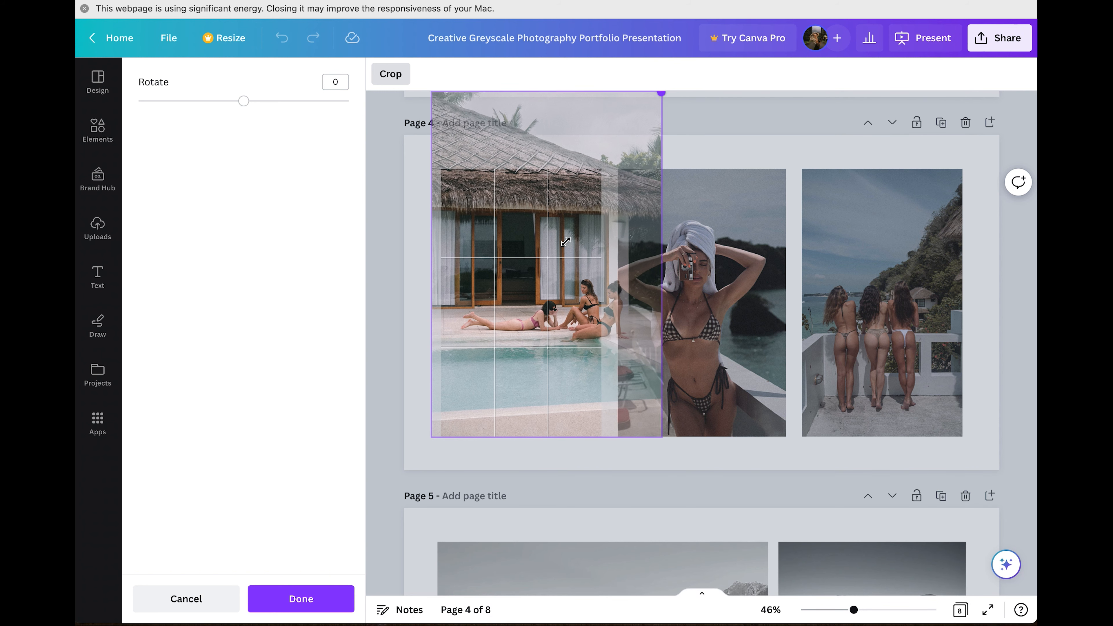
{"action": "key", "text": "Return"}
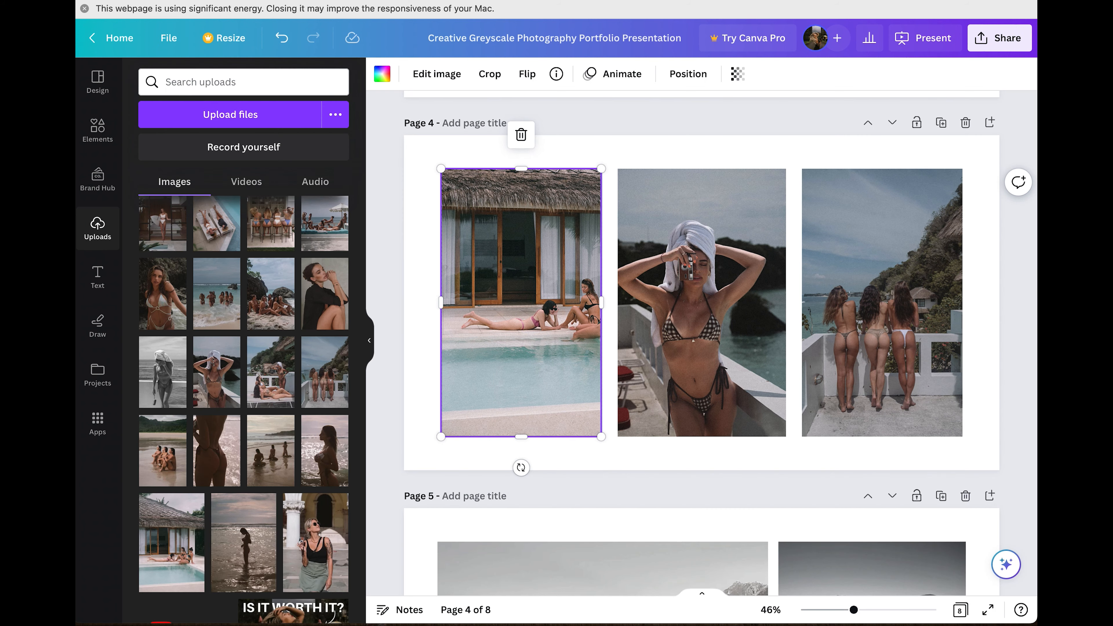
Recrop the hut photo again, shifting it left and down and resizing it from the lower-left corner.
{"action": "double_click", "coordinate": [540, 329]}
{"action": "left_click_drag", "start_coordinate": [549, 291], "coordinate": [515, 336]}
{"action": "left_click_drag", "start_coordinate": [413, 473], "coordinate": [424, 457]}
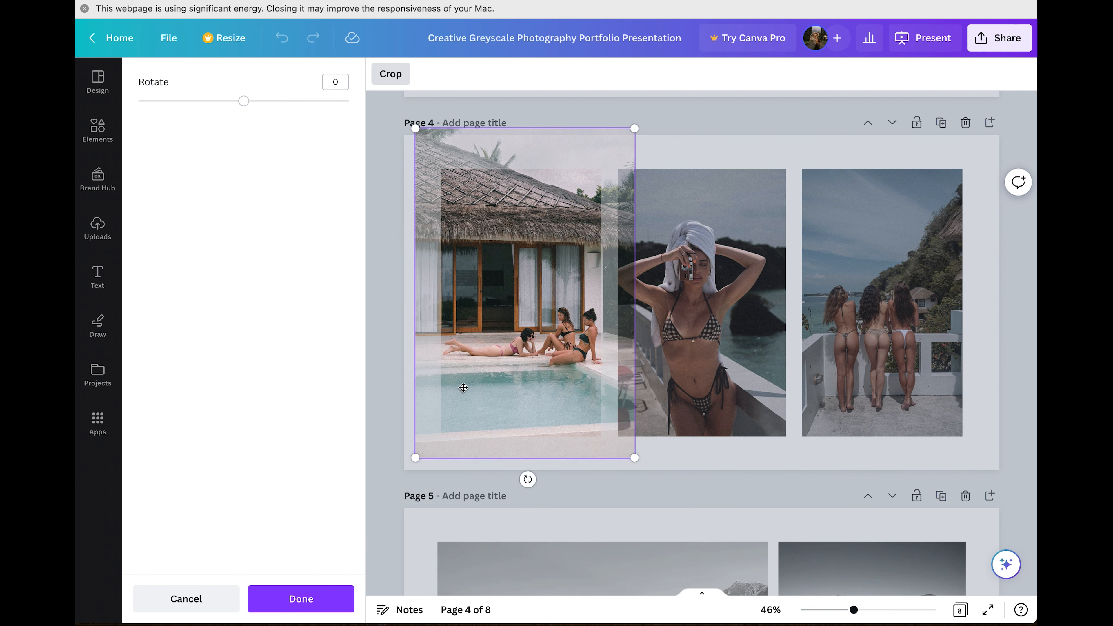
{"action": "left_click_drag", "start_coordinate": [466, 377], "coordinate": [465, 384]}
{"action": "key", "text": "Return"}
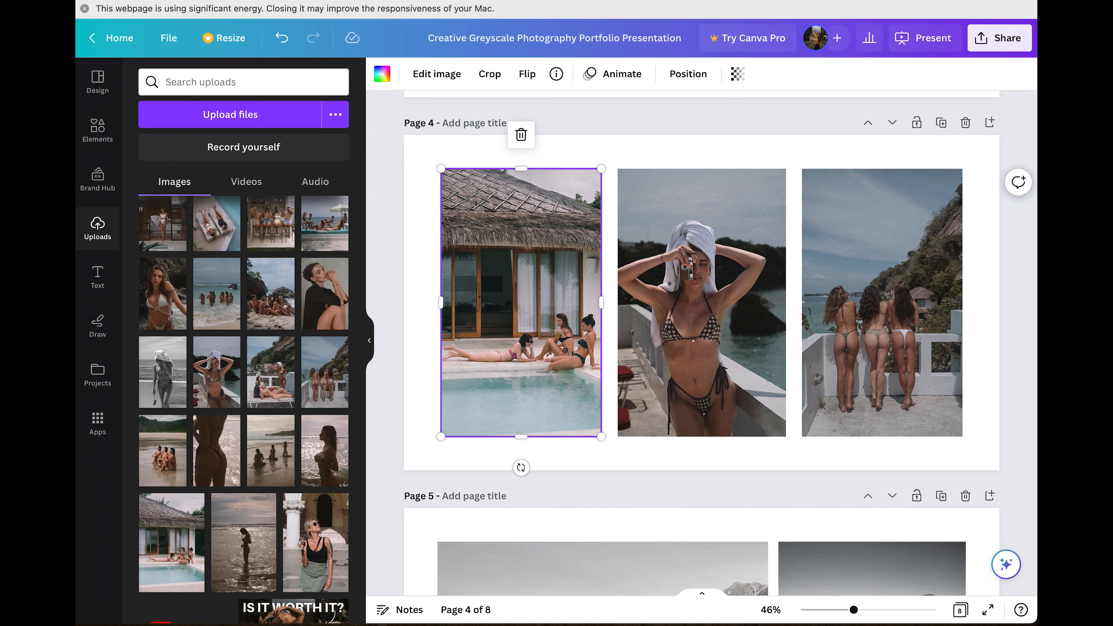
{"action": "left_click", "coordinate": [726, 112]}
{"action": "scroll", "coordinate": [725, 115], "scroll_direction": "down", "scroll_amount": 8}
Reset the lake photo's contrast and saturation to 0.
{"action": "scroll", "coordinate": [726, 113], "scroll_direction": "down", "scroll_amount": 1}
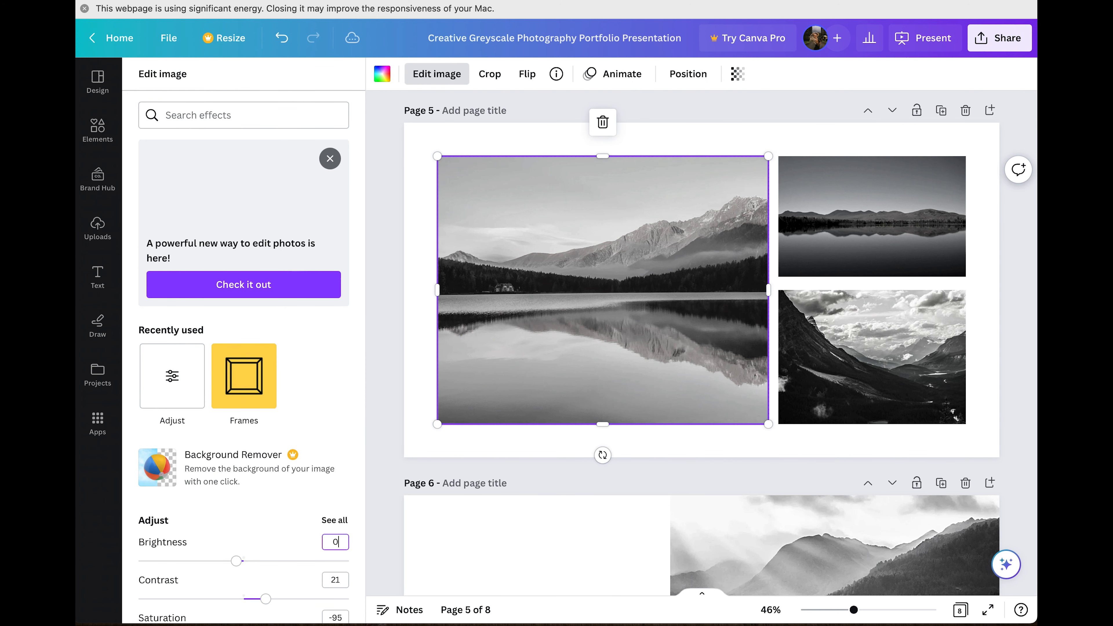
{"action": "double_click", "coordinate": [335, 580]}
{"action": "type", "text": "0"}
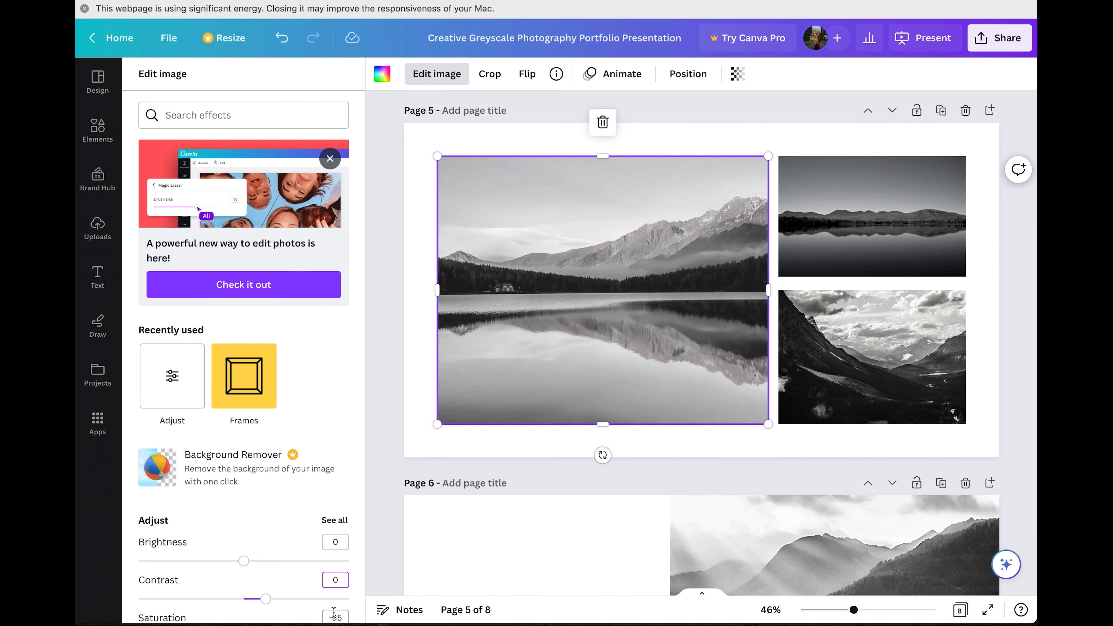
{"action": "double_click", "coordinate": [334, 612]}
{"action": "type", "text": "0"}
Set the top-right lake photo's brightness, contrast and saturation to 0.
{"action": "left_click", "coordinate": [833, 263]}
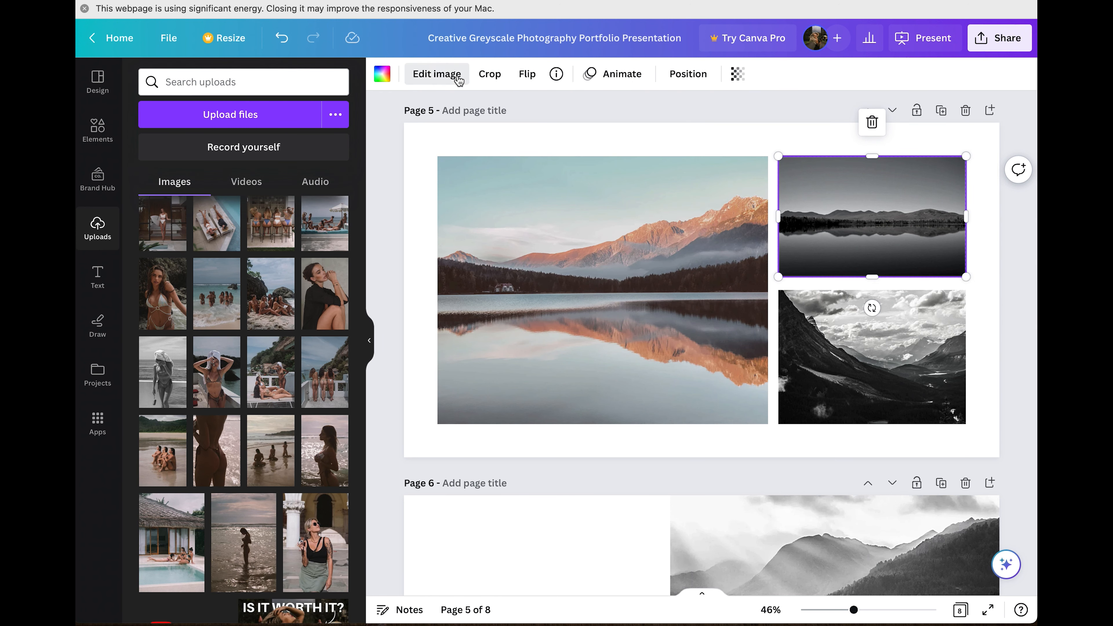
{"action": "left_click", "coordinate": [437, 73]}
{"action": "key", "text": "Tab"}
{"action": "type", "text": "0"}
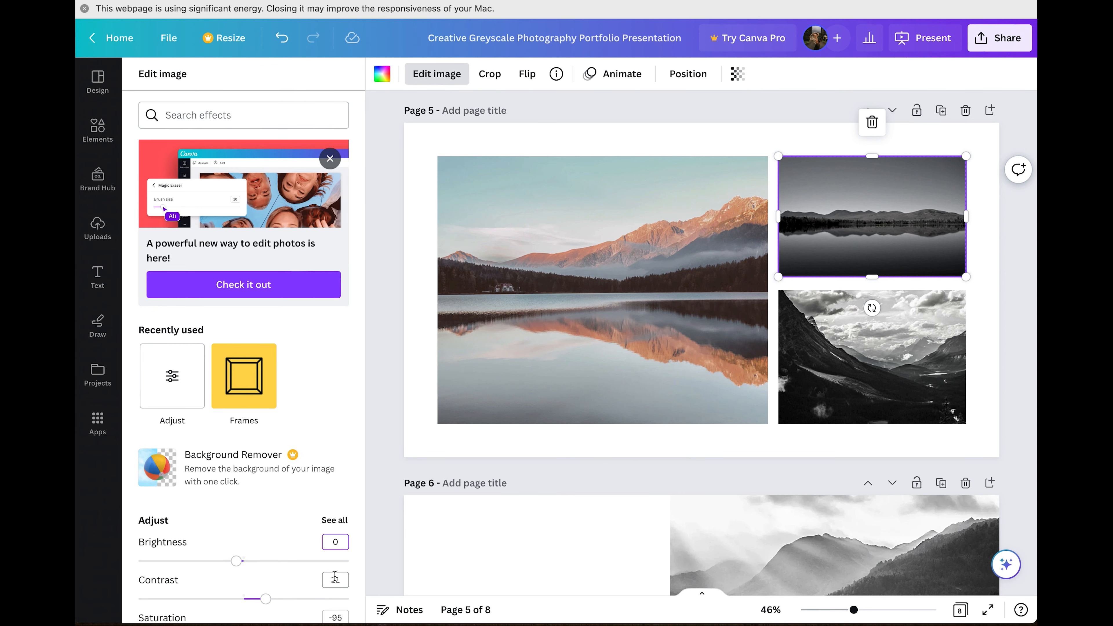
{"action": "left_click", "coordinate": [334, 612]}
{"action": "type", "text": "0"}
Set the bottom-right mountain photo's brightness, contrast and saturation to 0.
{"action": "left_click", "coordinate": [820, 415]}
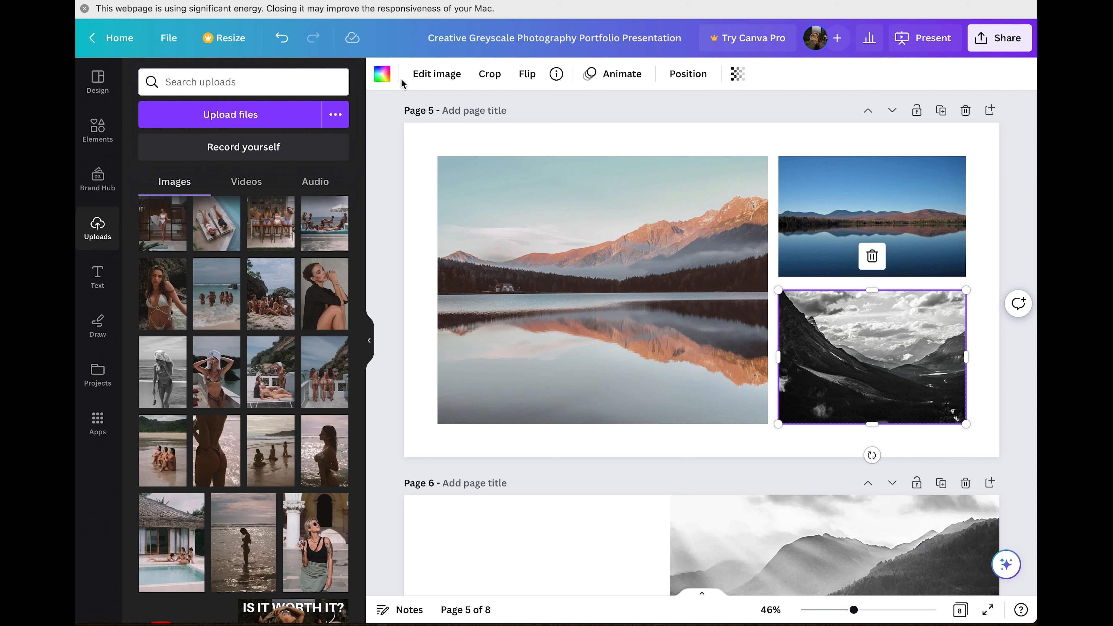
{"action": "left_click", "coordinate": [428, 74]}
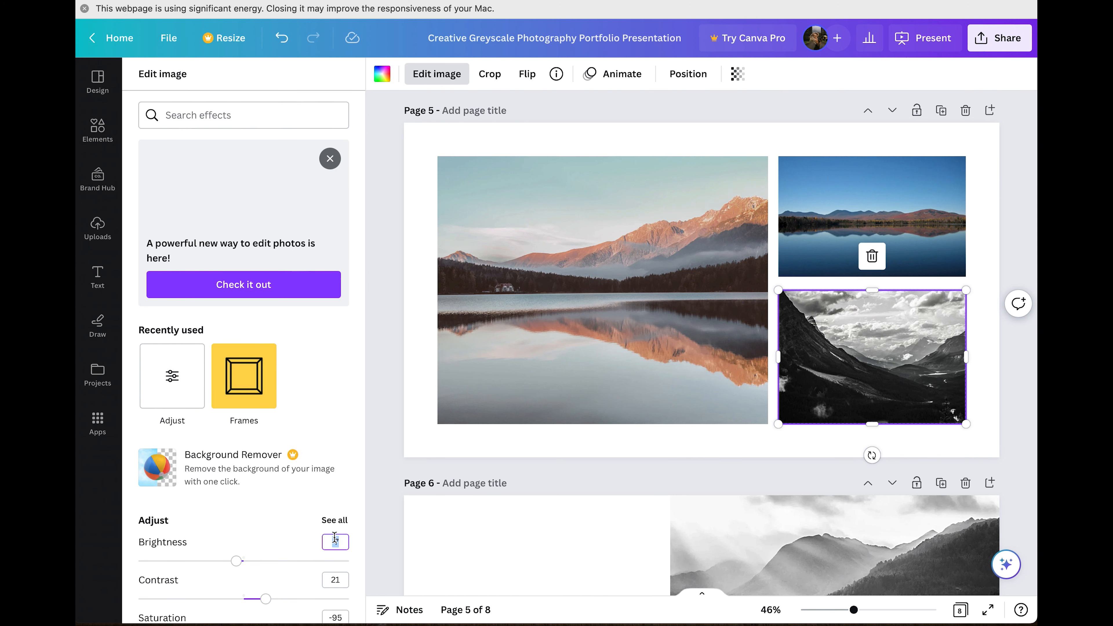
{"action": "type", "text": "0"}
{"action": "left_click", "coordinate": [335, 580]}
{"action": "type", "text": "0"}
{"action": "scroll", "coordinate": [338, 578], "scroll_direction": "down", "scroll_amount": 1}
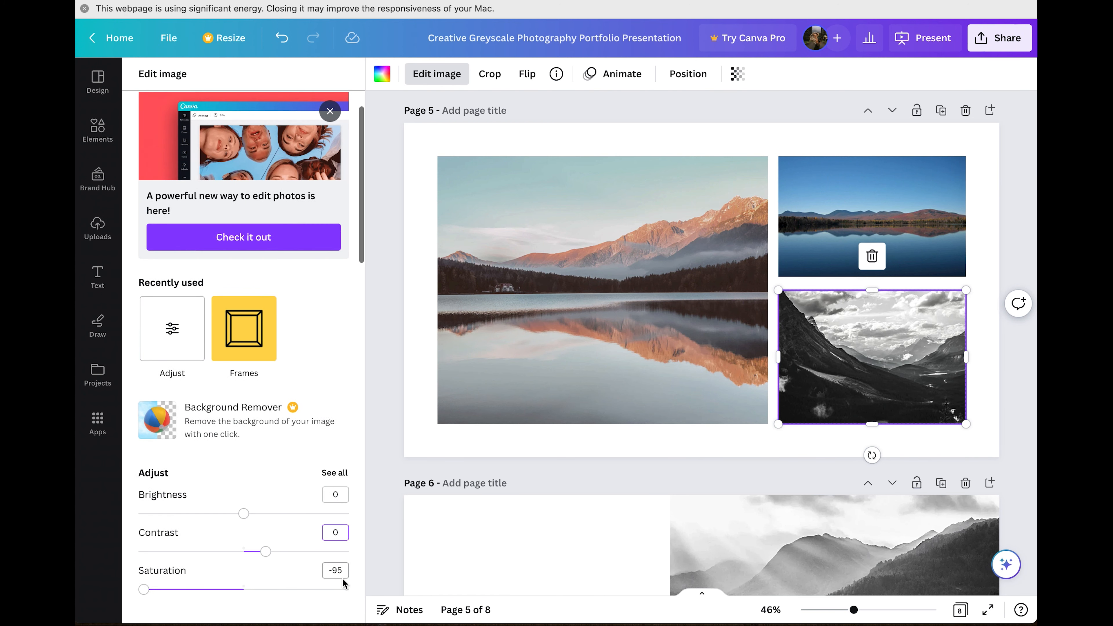
{"action": "left_click", "coordinate": [336, 570]}
{"action": "type", "text": "0"}
{"action": "left_click", "coordinate": [465, 479]}
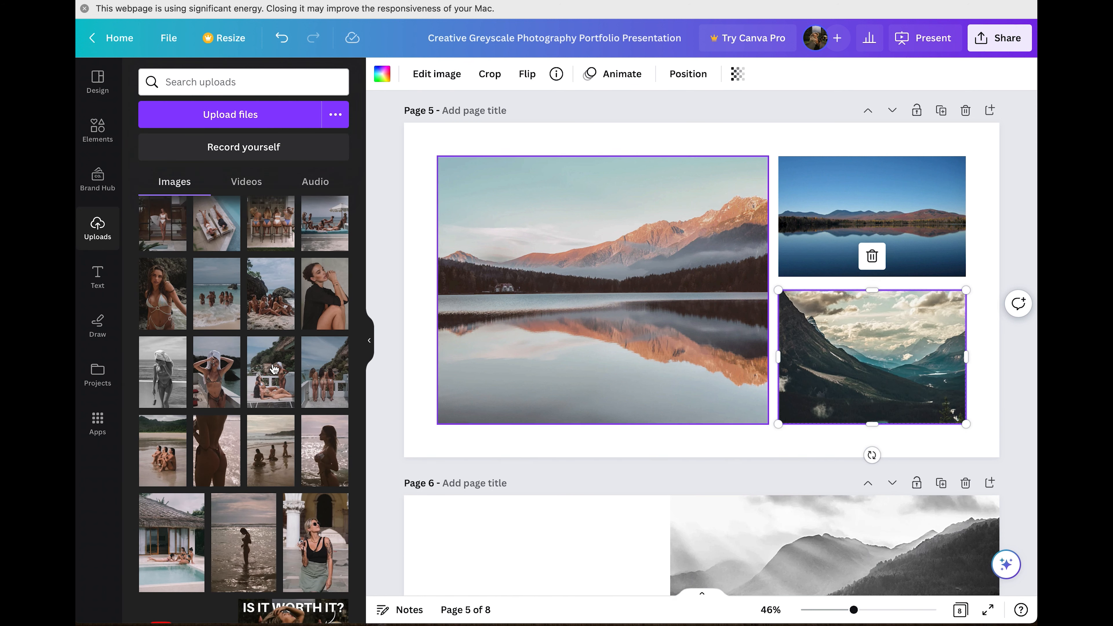
Replace the large and top-right lake photos with beach uploads, shifting the top-right one upward.
{"action": "left_click_drag", "start_coordinate": [262, 460], "coordinate": [604, 279]}
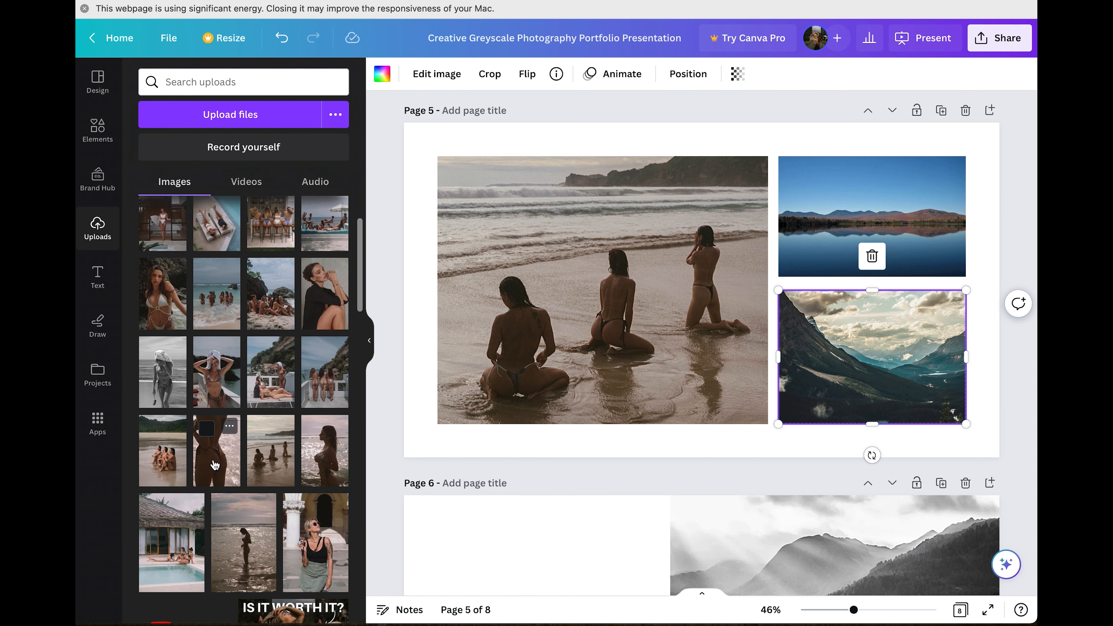
{"action": "left_click_drag", "start_coordinate": [215, 465], "coordinate": [873, 210]}
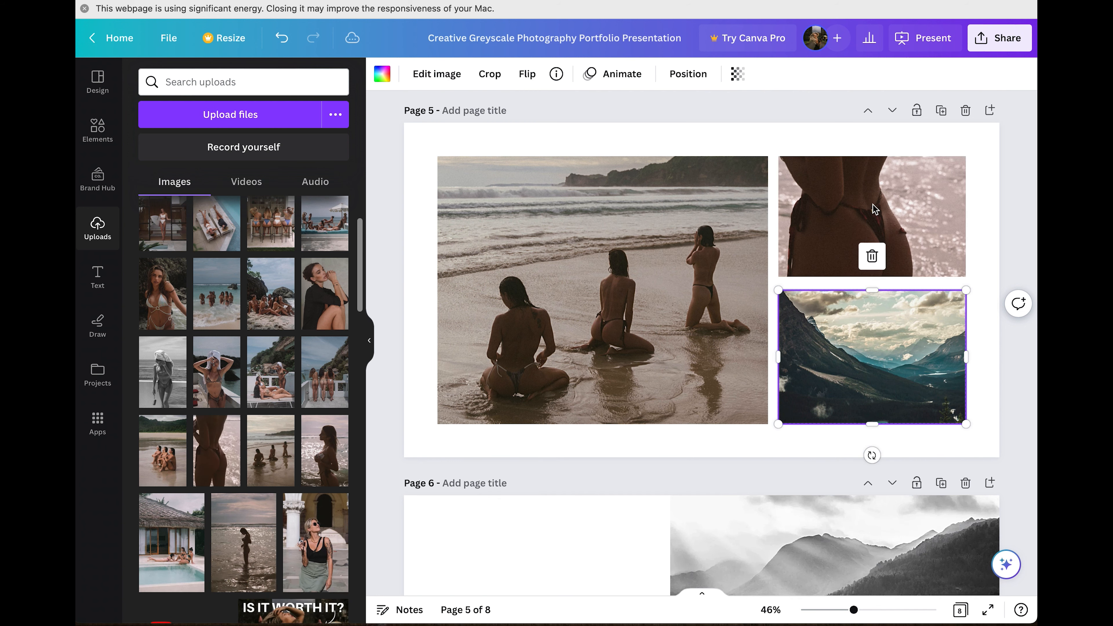
{"action": "left_click", "coordinate": [874, 210]}
{"action": "double_click", "coordinate": [874, 210]}
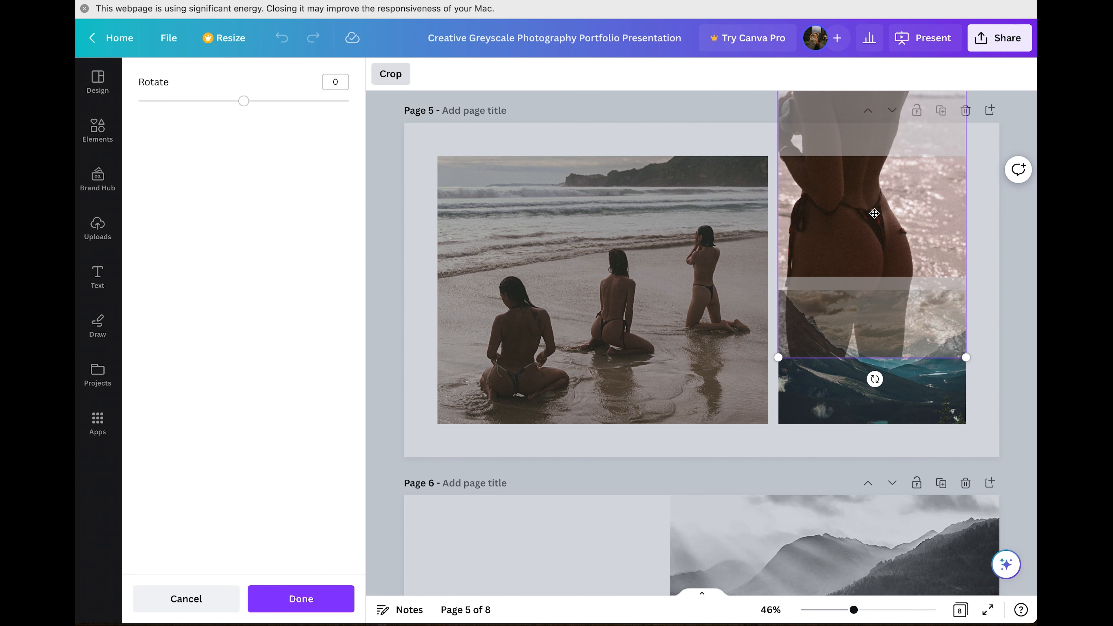
{"action": "left_click_drag", "start_coordinate": [875, 184], "coordinate": [870, 167]}
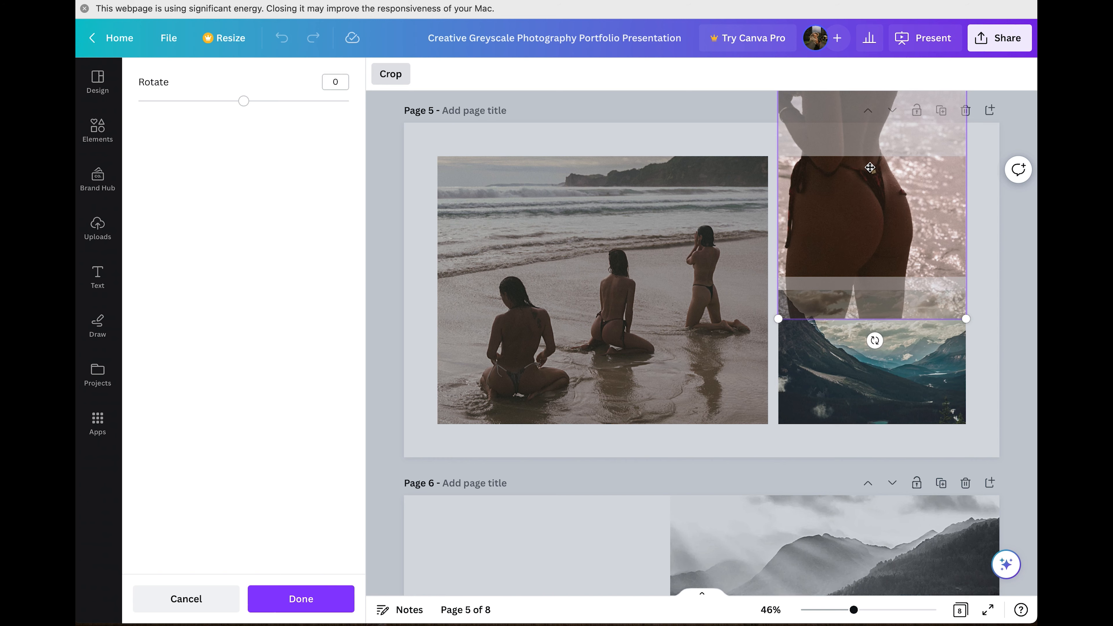
{"action": "left_click", "coordinate": [577, 329]}
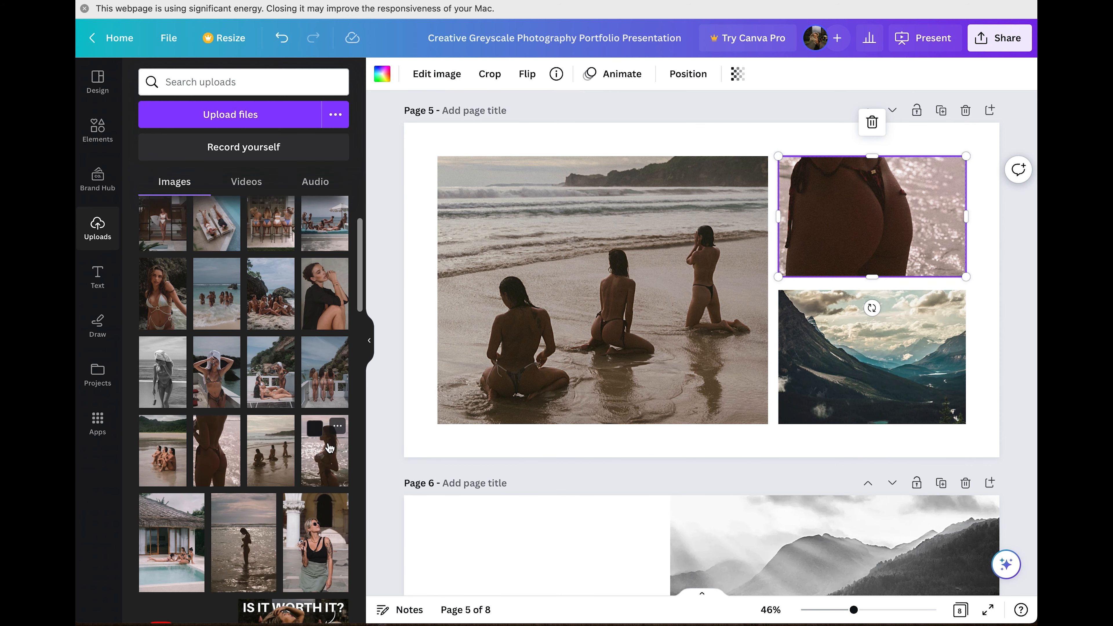
Replace the mountain photo with the sparkling-water shot and reposition it in its frame.
{"action": "left_click_drag", "start_coordinate": [330, 448], "coordinate": [883, 386]}
{"action": "double_click", "coordinate": [874, 364]}
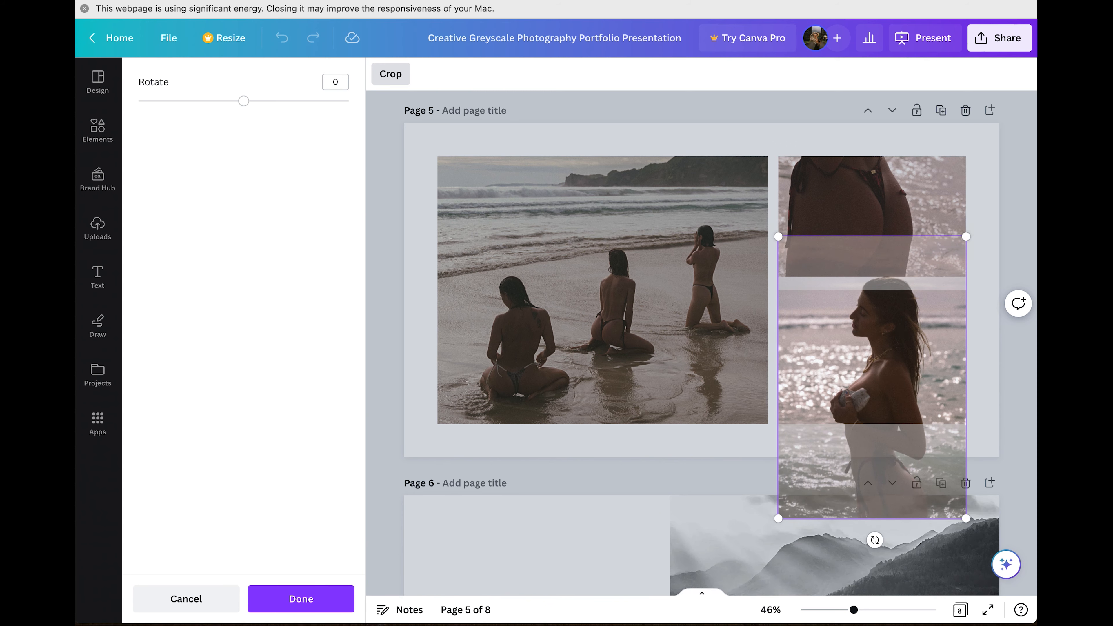
{"action": "key", "text": "Return"}
{"action": "left_click", "coordinate": [995, 227]}
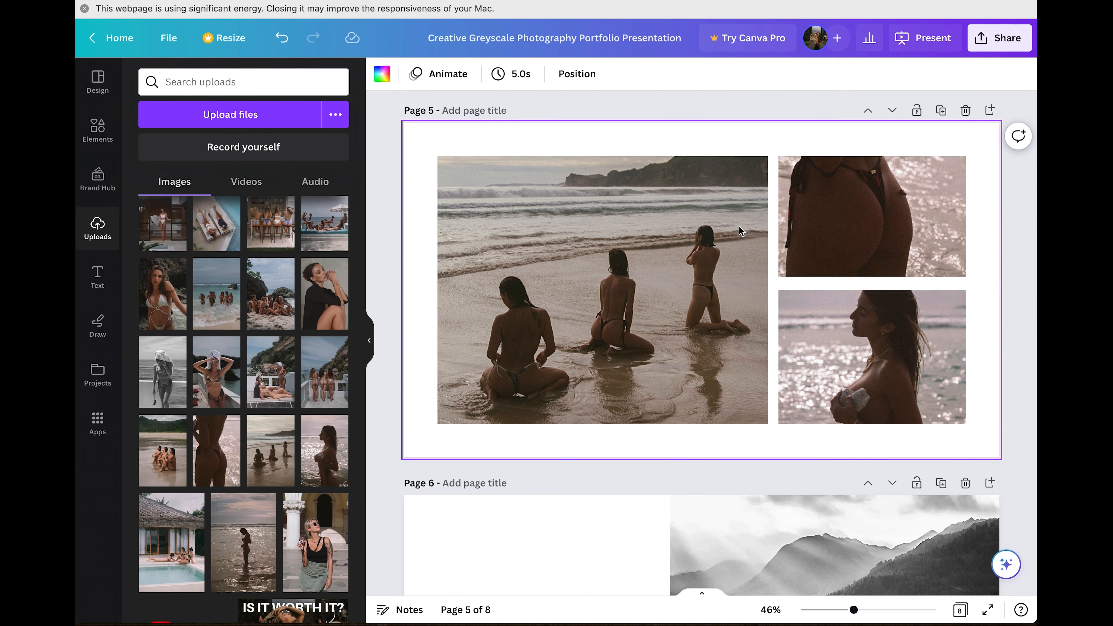
Replace page 6's mountain image with the woman-by-the-sea photo and delete both text blocks.
{"action": "scroll", "coordinate": [783, 310], "scroll_direction": "down", "scroll_amount": 3}
{"action": "scroll", "coordinate": [783, 310], "scroll_direction": "down", "scroll_amount": 4}
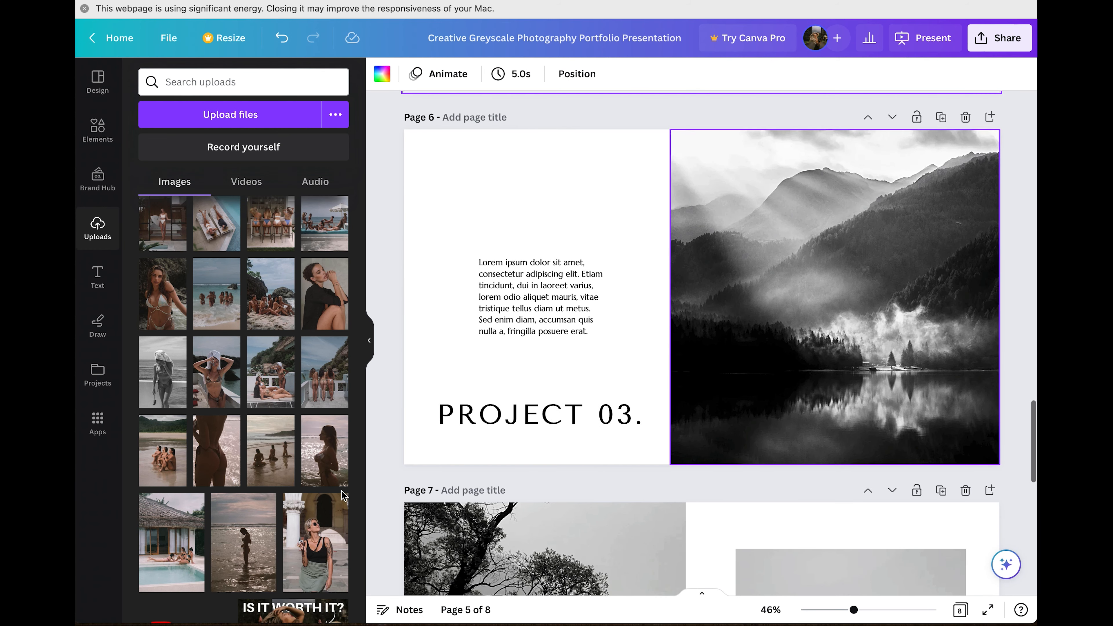
{"action": "left_click_drag", "start_coordinate": [818, 345], "coordinate": [819, 345]}
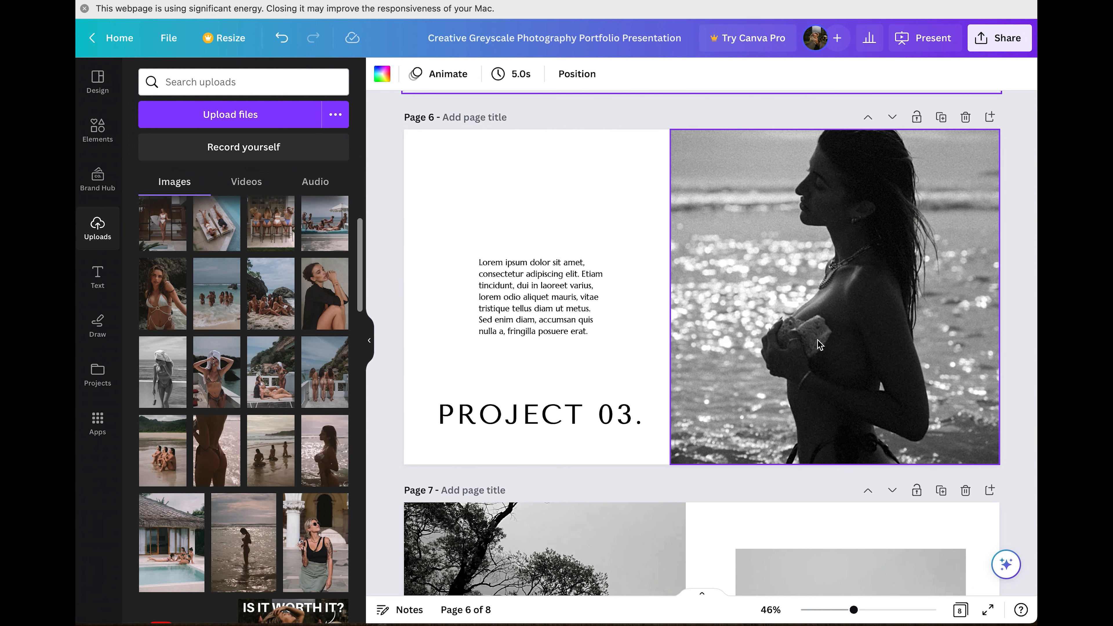
{"action": "left_click", "coordinate": [641, 269]}
{"action": "left_click_drag", "start_coordinate": [482, 241], "coordinate": [551, 463]}
{"action": "key", "text": "Delete"}
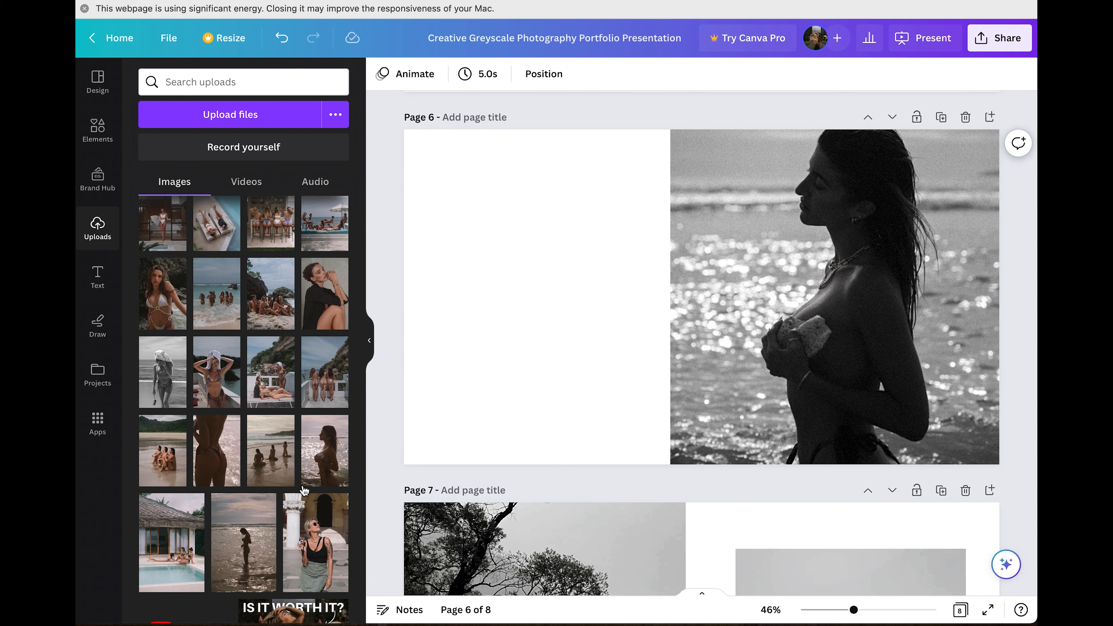
Add the colour sparkling-water photo to the left half of page 6.
{"action": "left_click_drag", "start_coordinate": [328, 474], "coordinate": [687, 288]}
{"action": "left_click_drag", "start_coordinate": [527, 284], "coordinate": [518, 286]}
{"action": "left_click", "coordinate": [602, 110]}
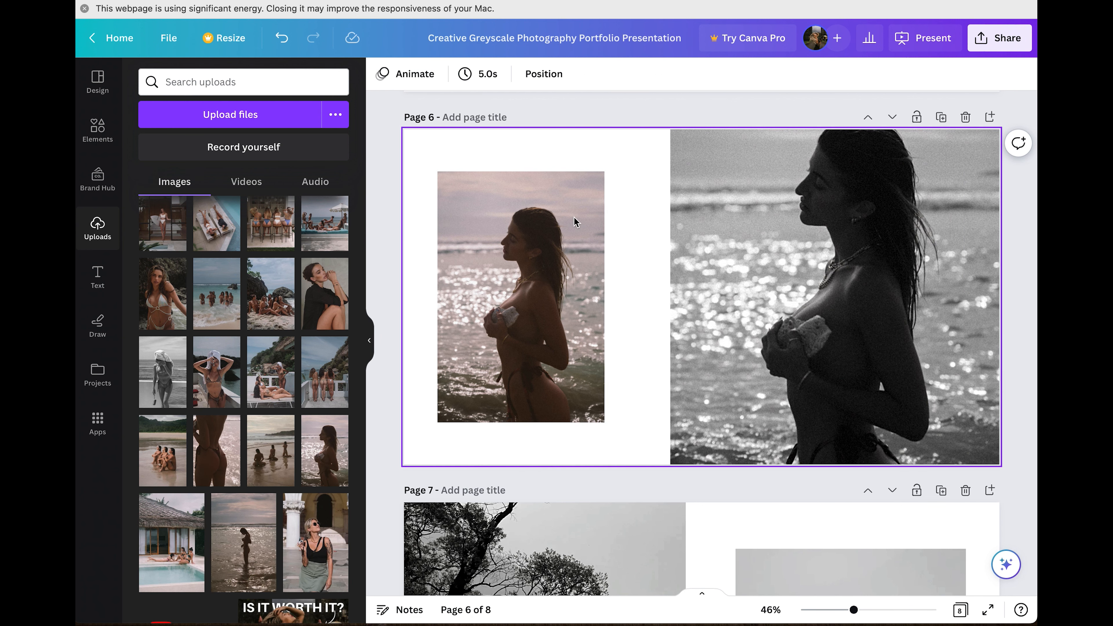
{"action": "scroll", "coordinate": [470, 299], "scroll_direction": "down", "scroll_amount": 15}
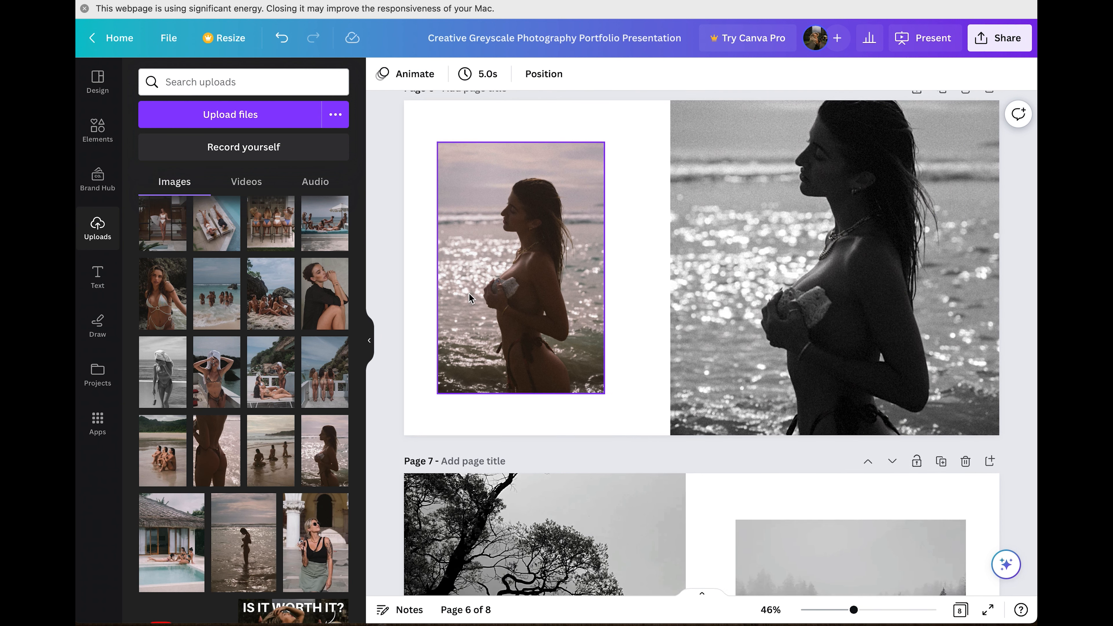
{"action": "scroll", "coordinate": [470, 298], "scroll_direction": "up", "scroll_amount": 10}
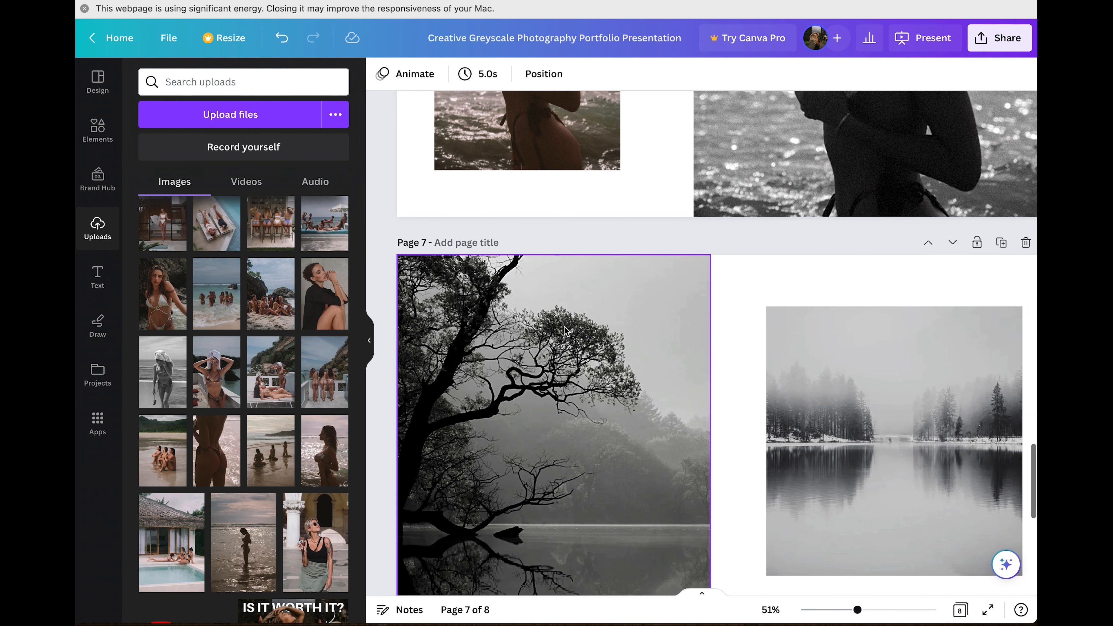
{"action": "scroll", "coordinate": [552, 338], "scroll_direction": "down", "scroll_amount": 3}
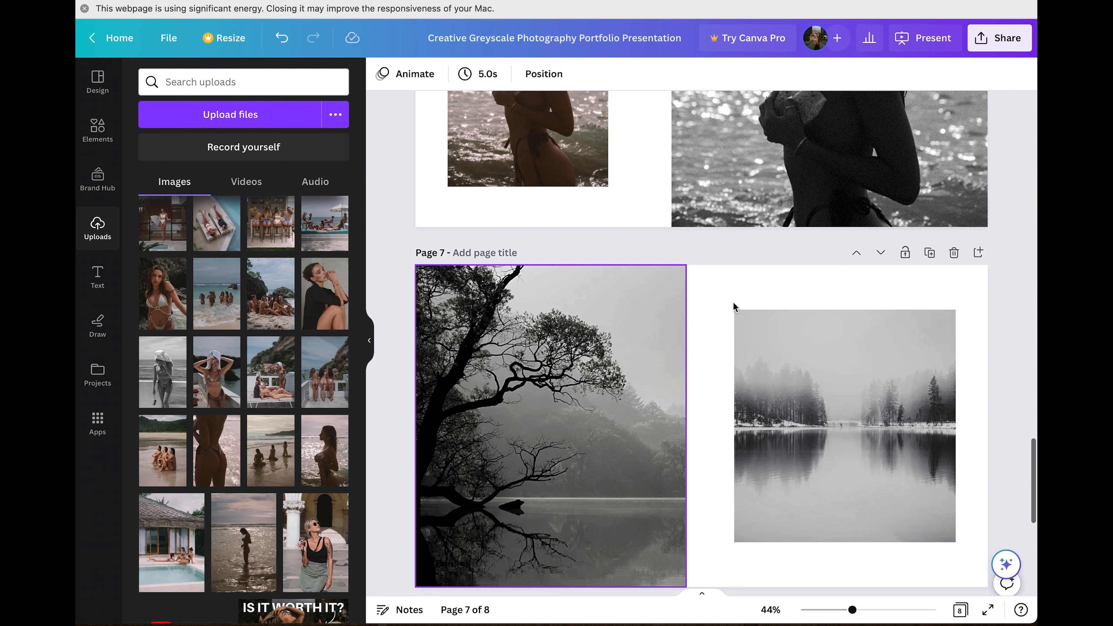
{"action": "scroll", "coordinate": [944, 280], "scroll_direction": "down", "scroll_amount": 3}
Duplicate the palm-tree page and move the copy down two places to become page 5.
{"action": "scroll", "coordinate": [783, 307], "scroll_direction": "up", "scroll_amount": 4}
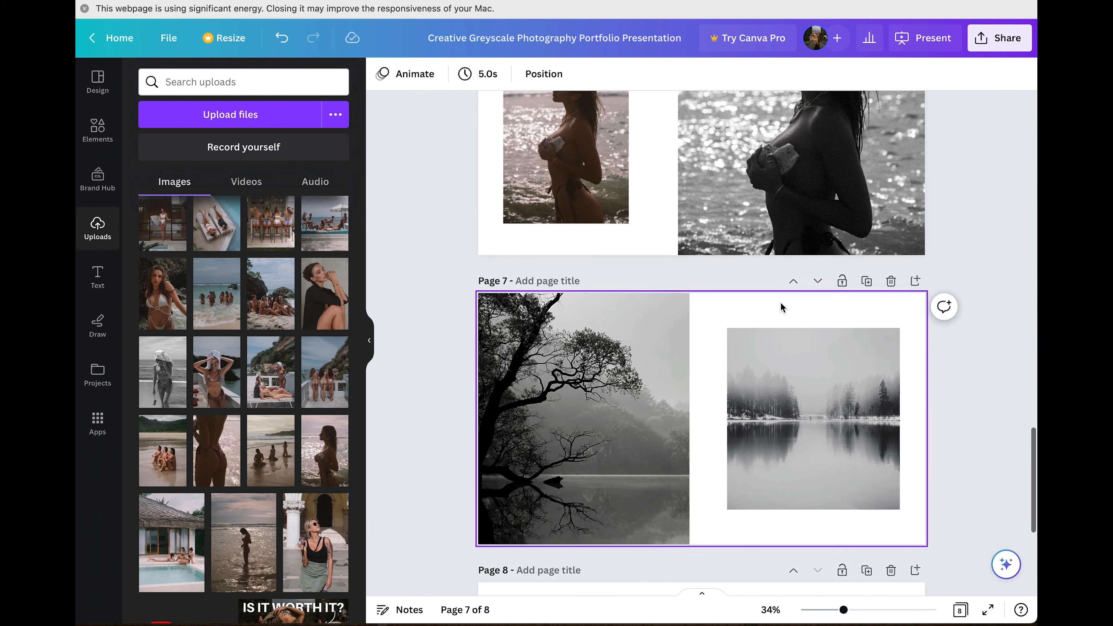
{"action": "scroll", "coordinate": [782, 307], "scroll_direction": "up", "scroll_amount": 15}
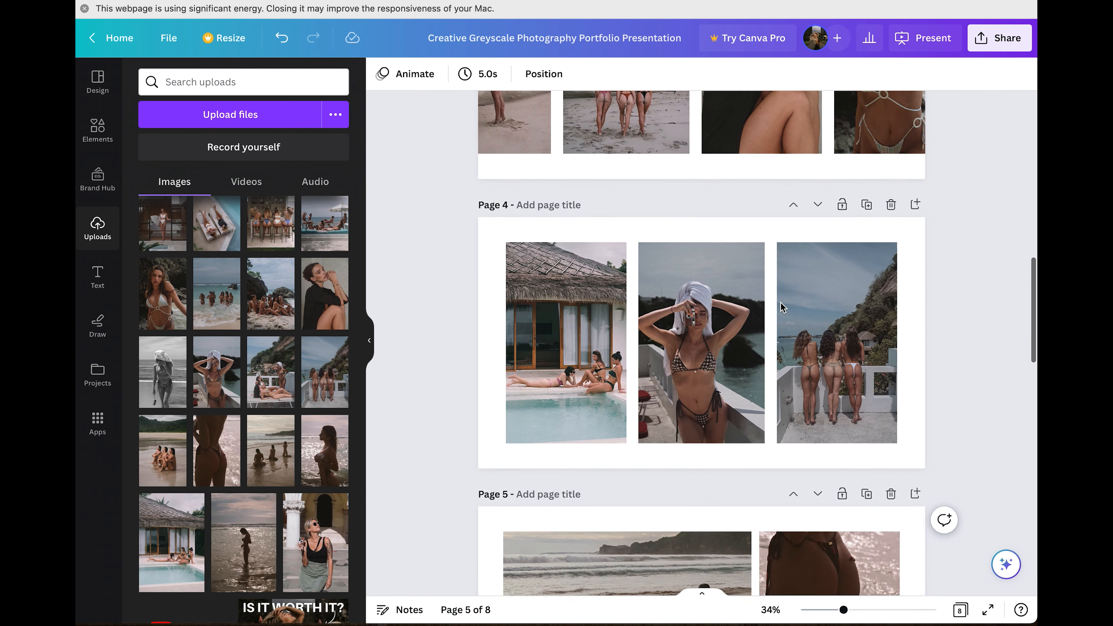
{"action": "scroll", "coordinate": [783, 307], "scroll_direction": "up", "scroll_amount": 15}
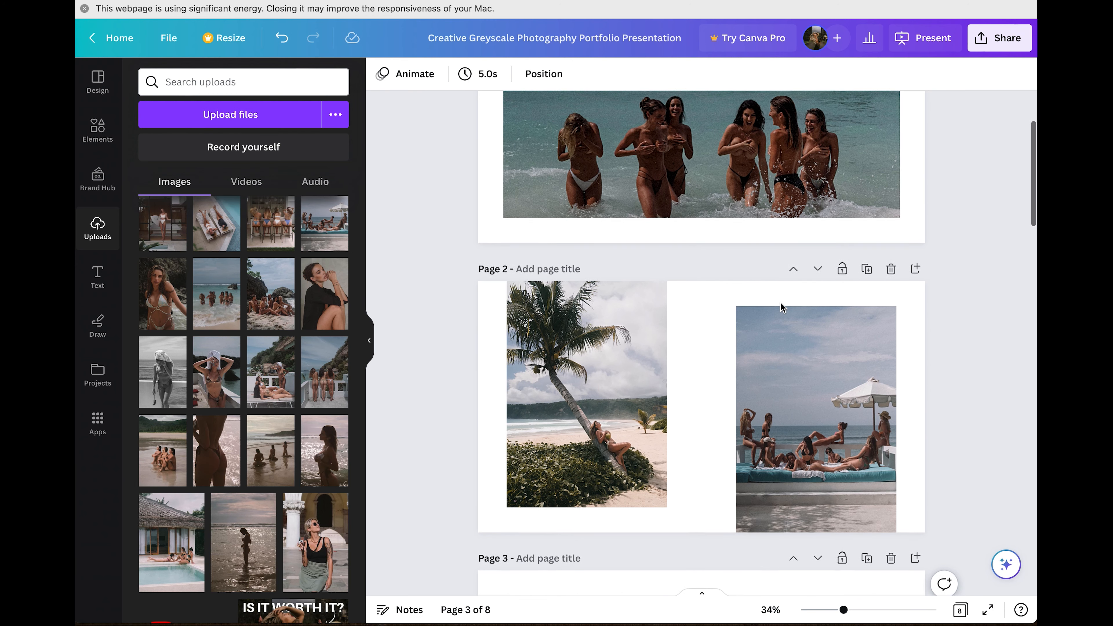
{"action": "scroll", "coordinate": [783, 307], "scroll_direction": "up", "scroll_amount": 3}
{"action": "scroll", "coordinate": [787, 307], "scroll_direction": "down", "scroll_amount": 3}
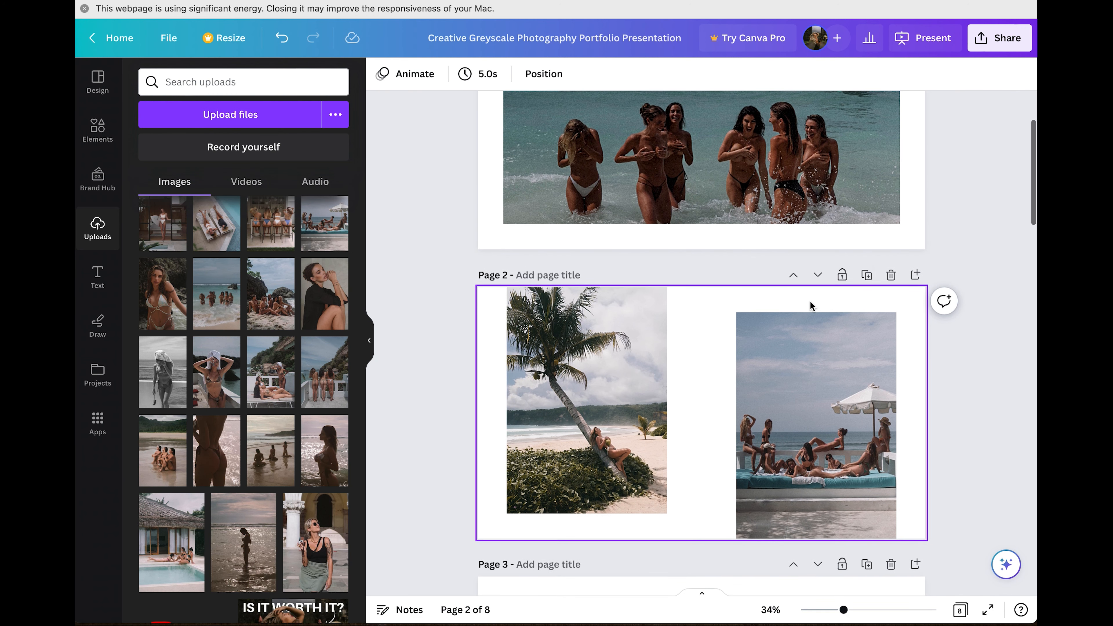
{"action": "left_click", "coordinate": [867, 276]}
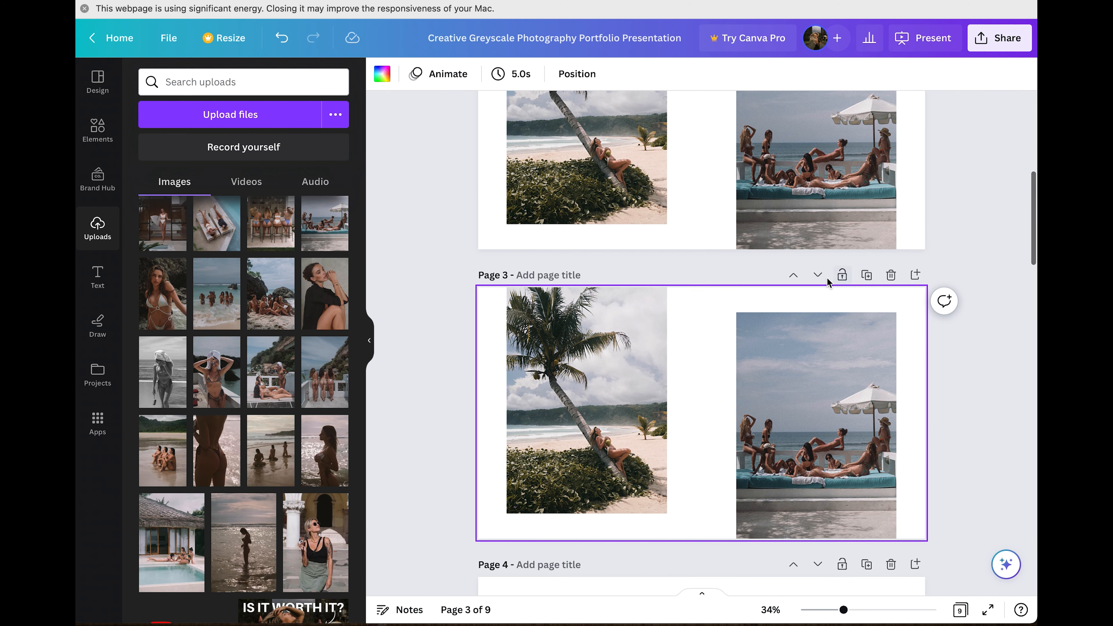
{"action": "left_click", "coordinate": [818, 275]}
{"action": "left_click", "coordinate": [818, 275]}
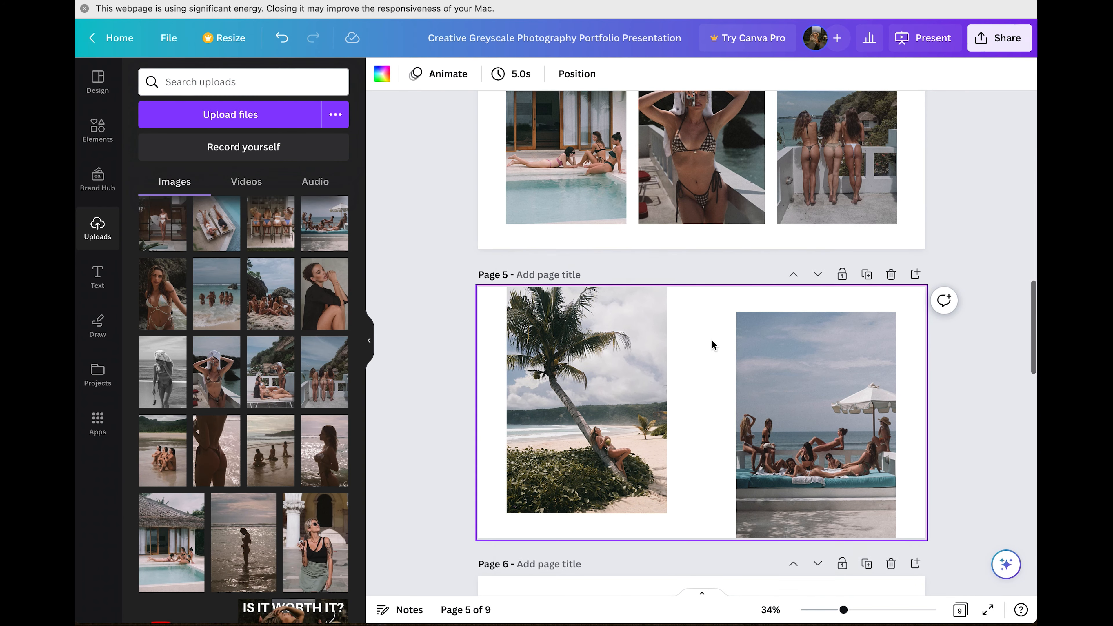
Swap the copy's palm-tree and daybed photos for the silhouette-in-water and rear-view beach shots.
{"action": "scroll", "coordinate": [712, 346], "scroll_direction": "down", "scroll_amount": 5}
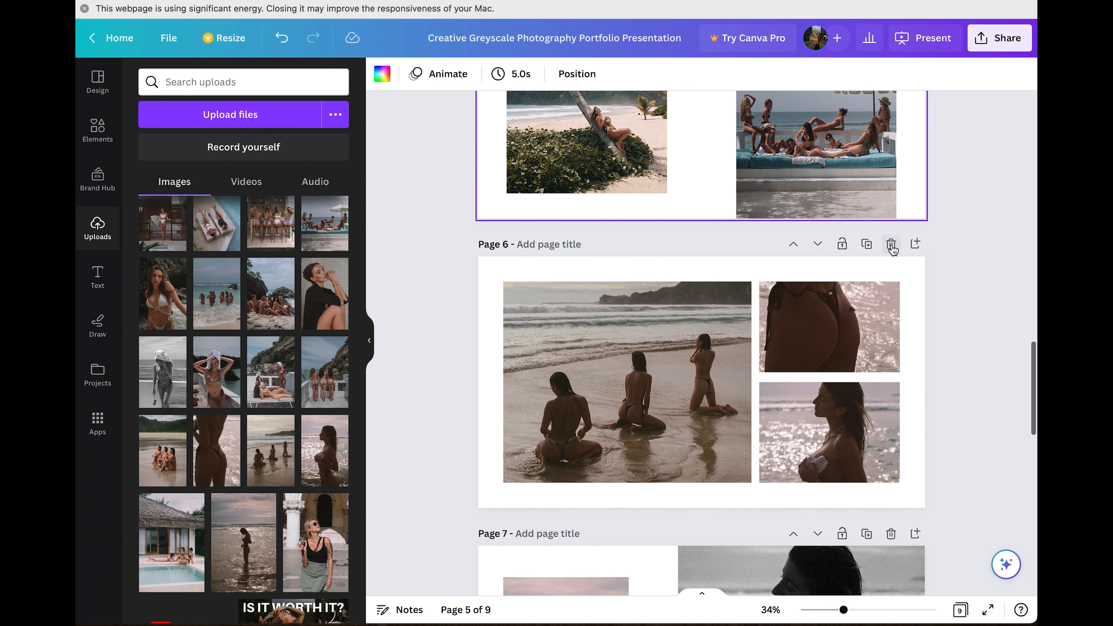
{"action": "scroll", "coordinate": [872, 231], "scroll_direction": "up", "scroll_amount": 5}
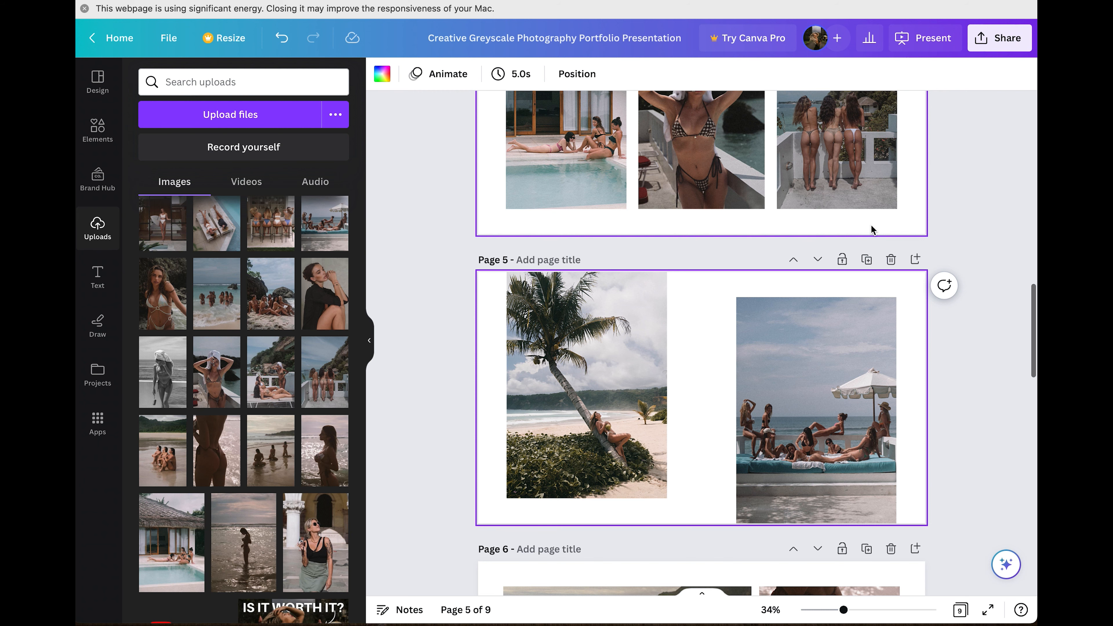
{"action": "scroll", "coordinate": [530, 335], "scroll_direction": "up", "scroll_amount": 5}
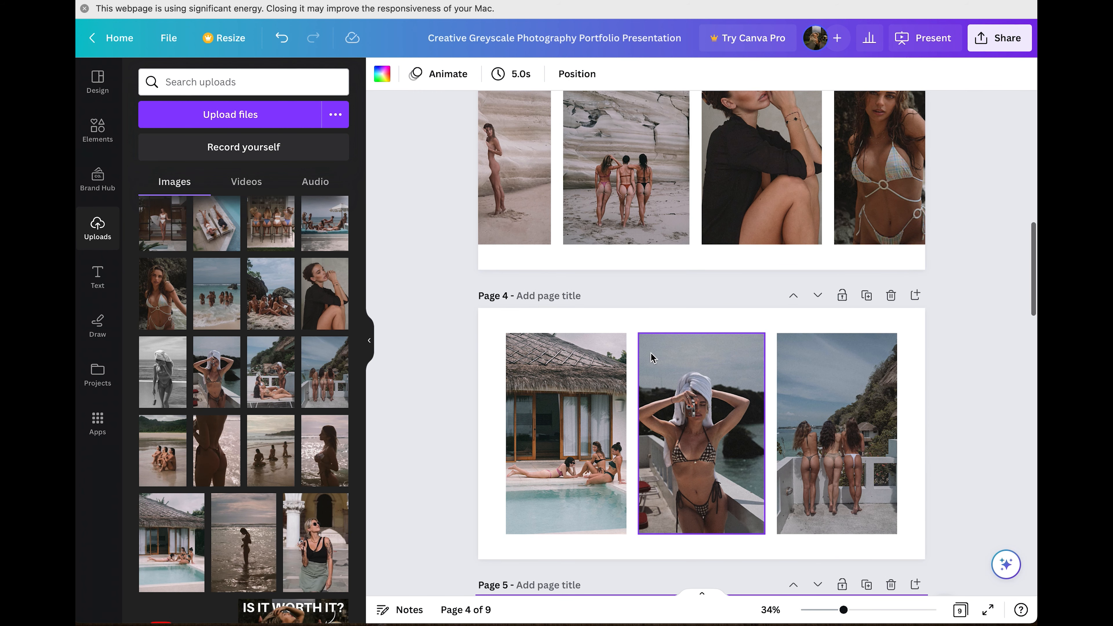
{"action": "scroll", "coordinate": [651, 359], "scroll_direction": "down", "scroll_amount": 6}
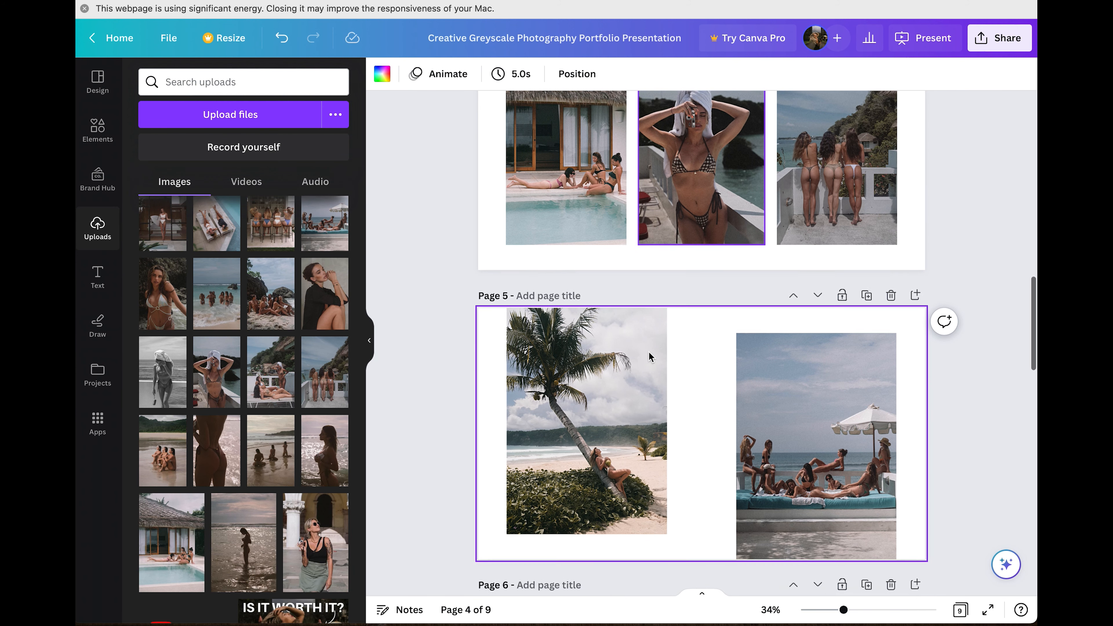
{"action": "scroll", "coordinate": [275, 462], "scroll_direction": "down", "scroll_amount": 1}
{"action": "left_click_drag", "start_coordinate": [245, 513], "coordinate": [530, 456]}
{"action": "left_click_drag", "start_coordinate": [224, 421], "coordinate": [837, 436]}
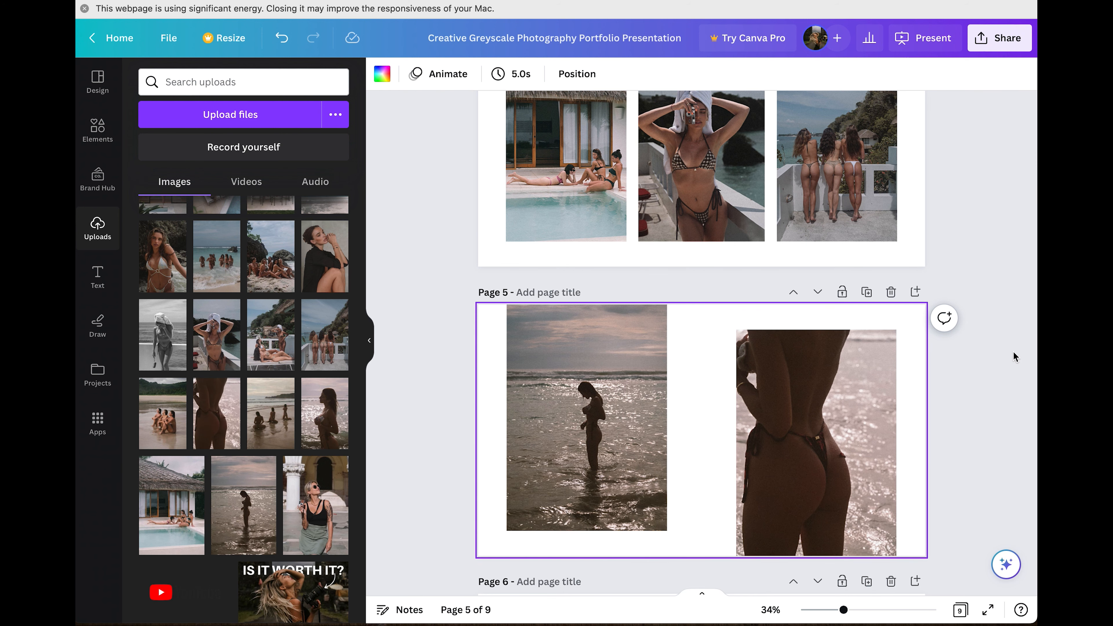
{"action": "scroll", "coordinate": [919, 306], "scroll_direction": "down", "scroll_amount": 10}
{"action": "scroll", "coordinate": [919, 306], "scroll_direction": "down", "scroll_amount": 10}
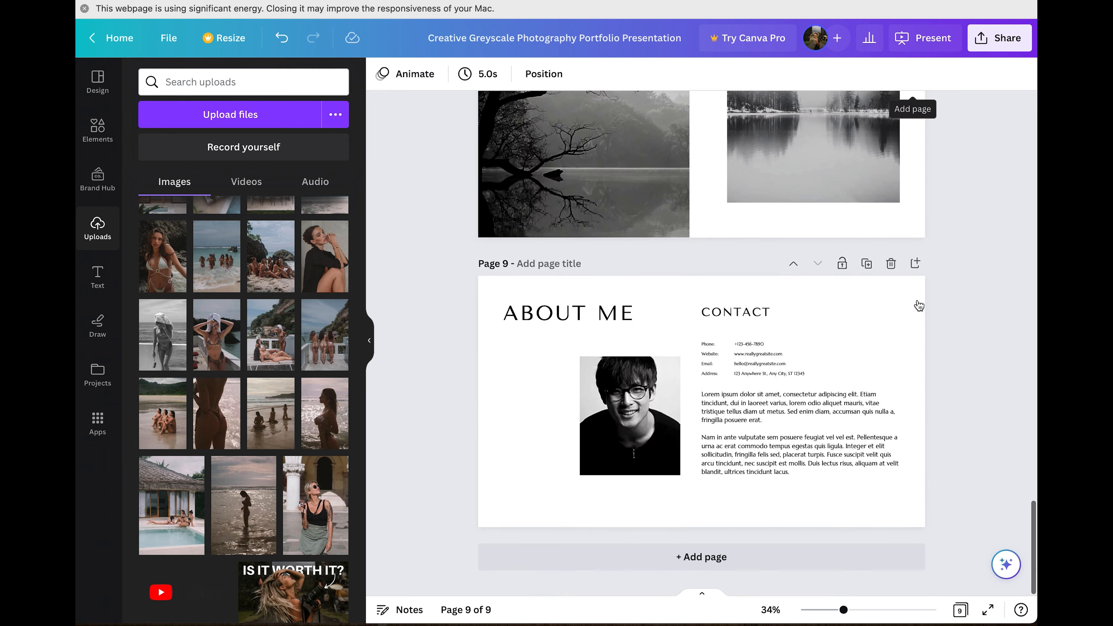
{"action": "scroll", "coordinate": [919, 306], "scroll_direction": "up", "scroll_amount": 20}
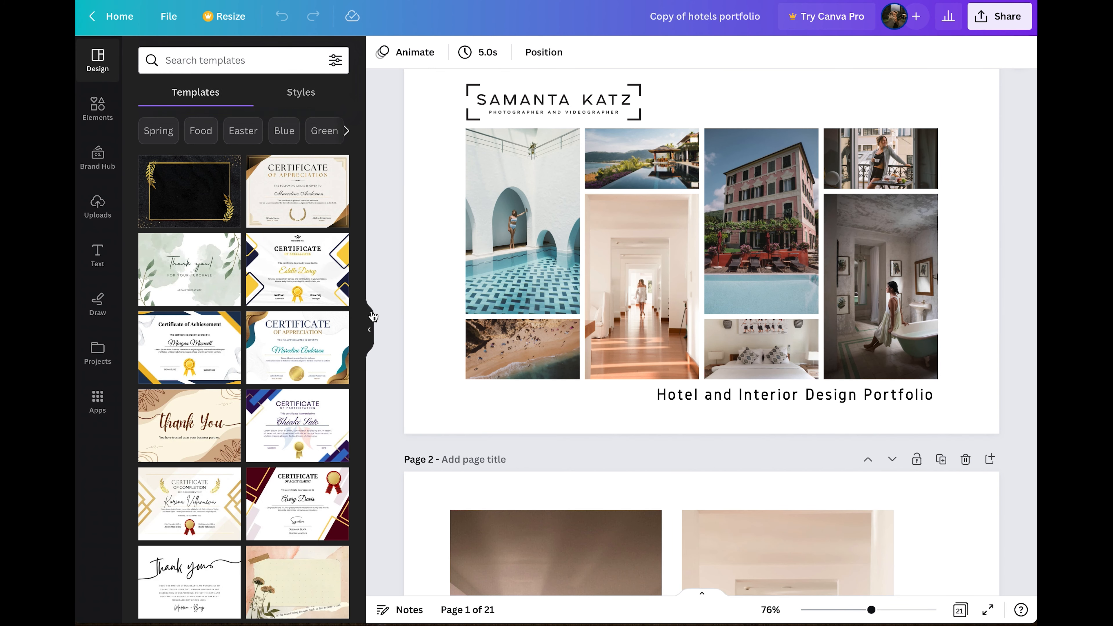
{"action": "left_click", "coordinate": [372, 316]}
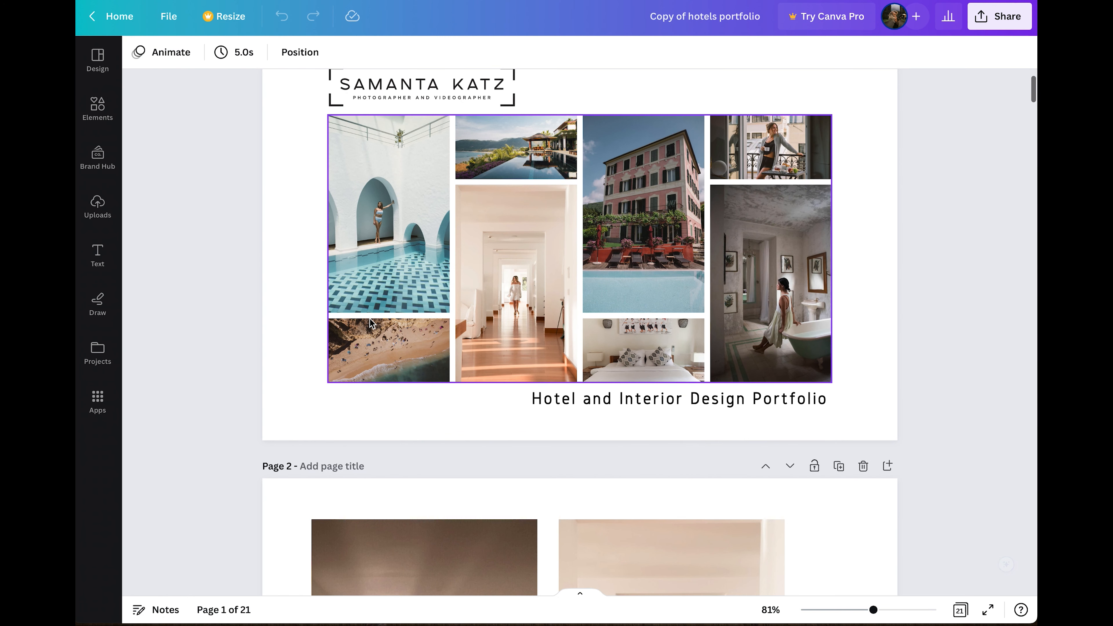
{"action": "scroll", "coordinate": [451, 397], "scroll_direction": "up", "scroll_amount": 2}
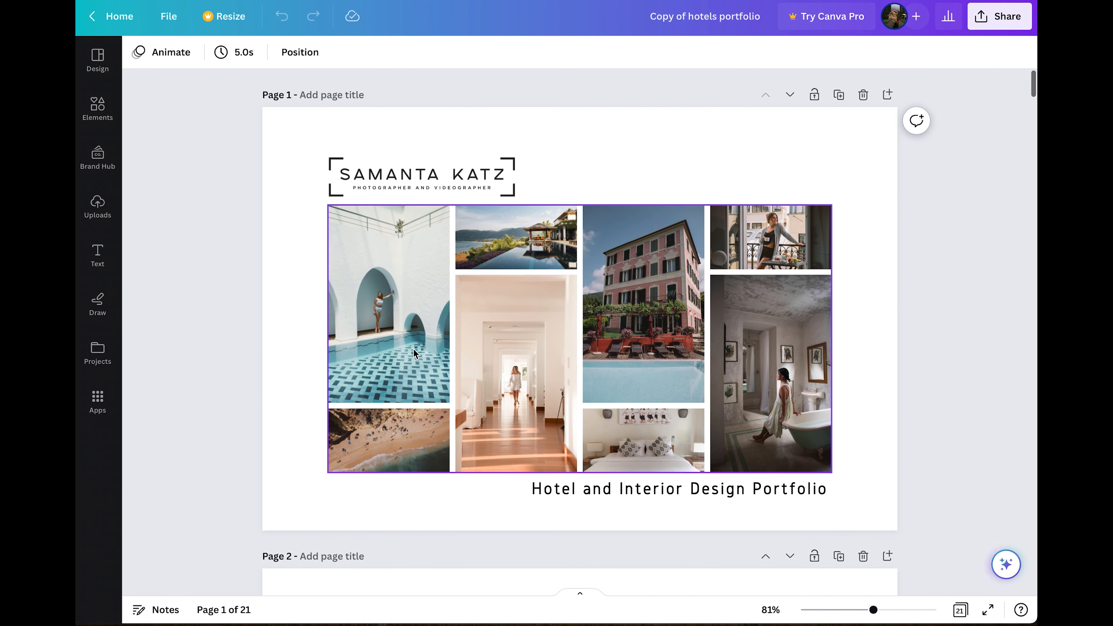
{"action": "left_click", "coordinate": [405, 260]}
{"action": "left_click", "coordinate": [522, 240]}
{"action": "left_click", "coordinate": [653, 239]}
{"action": "left_click", "coordinate": [751, 248]}
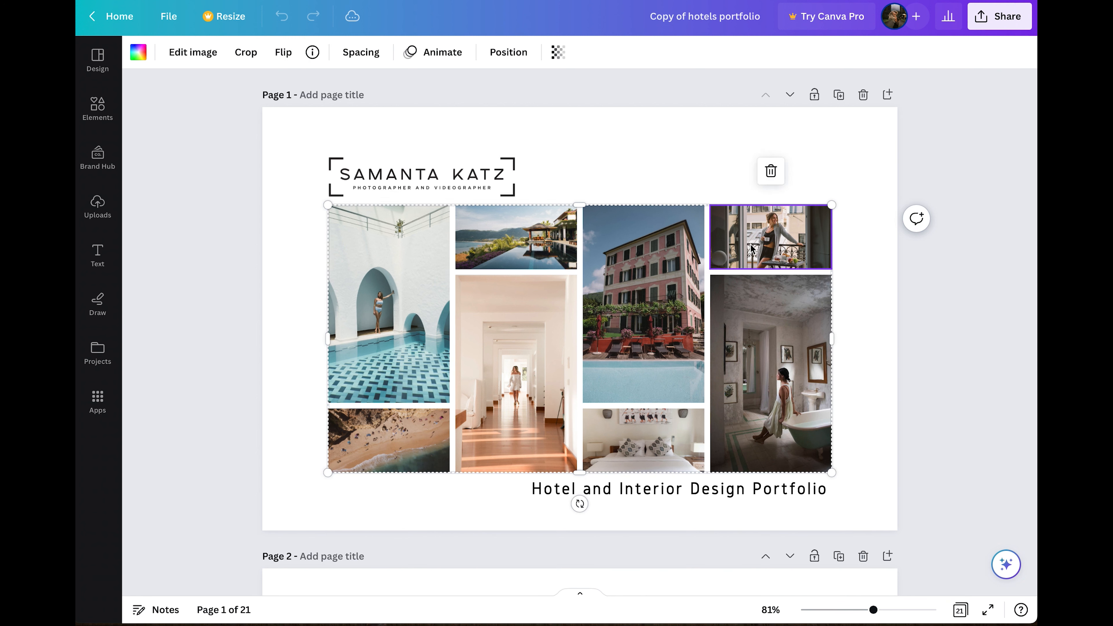
{"action": "left_click", "coordinate": [765, 366]}
{"action": "left_click", "coordinate": [638, 448]}
{"action": "left_click", "coordinate": [489, 402]}
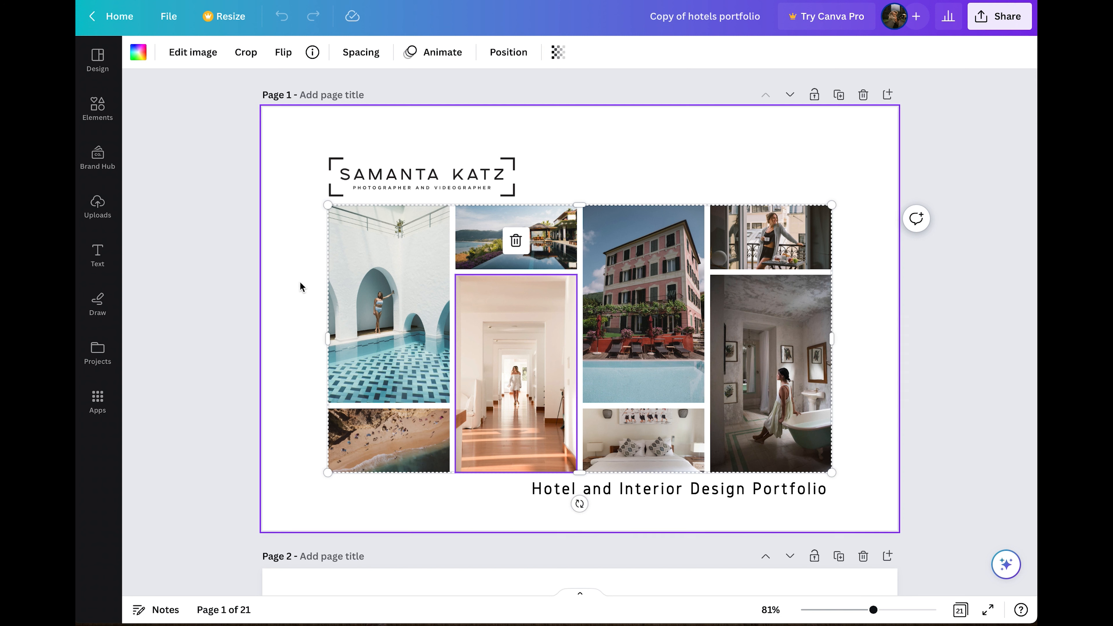
{"action": "left_click", "coordinate": [221, 260]}
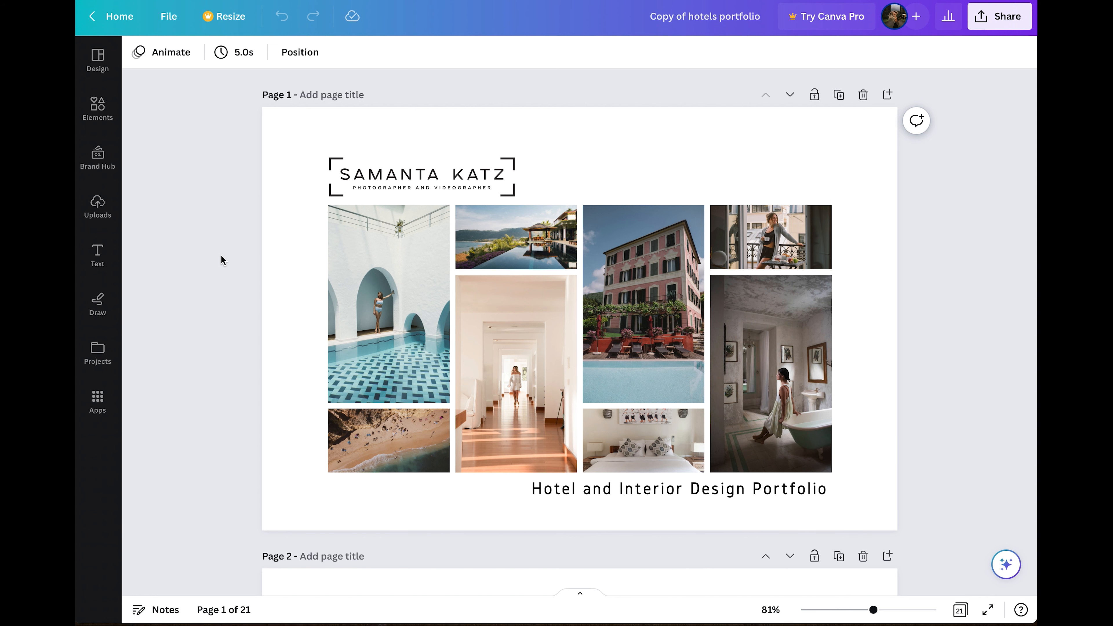
{"action": "scroll", "coordinate": [541, 291], "scroll_direction": "down", "scroll_amount": 2}
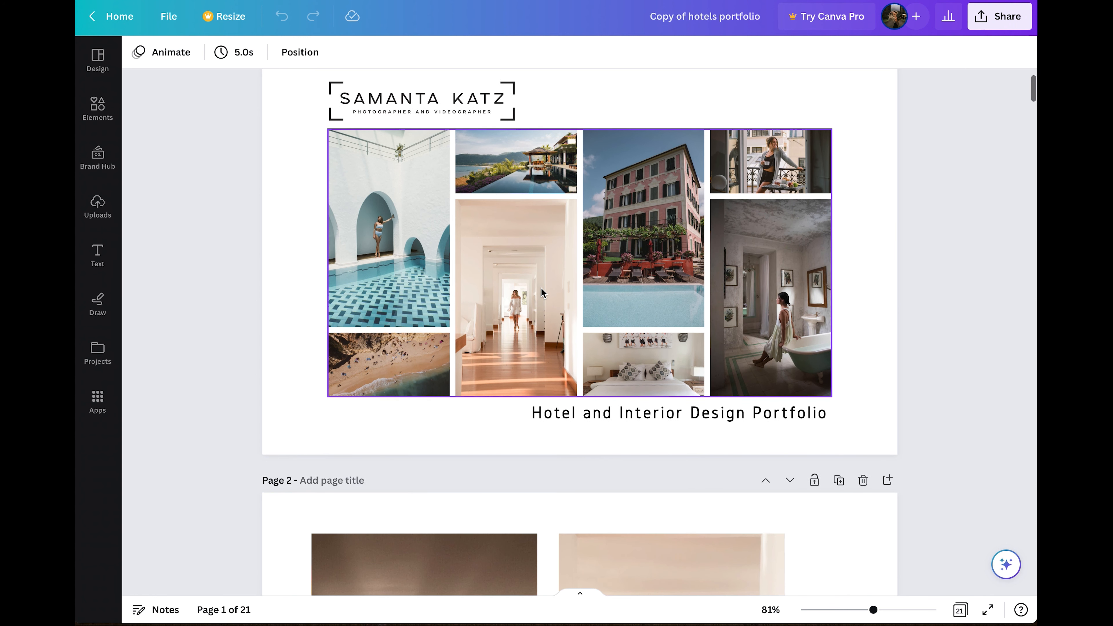
{"action": "scroll", "coordinate": [542, 291], "scroll_direction": "up", "scroll_amount": 2}
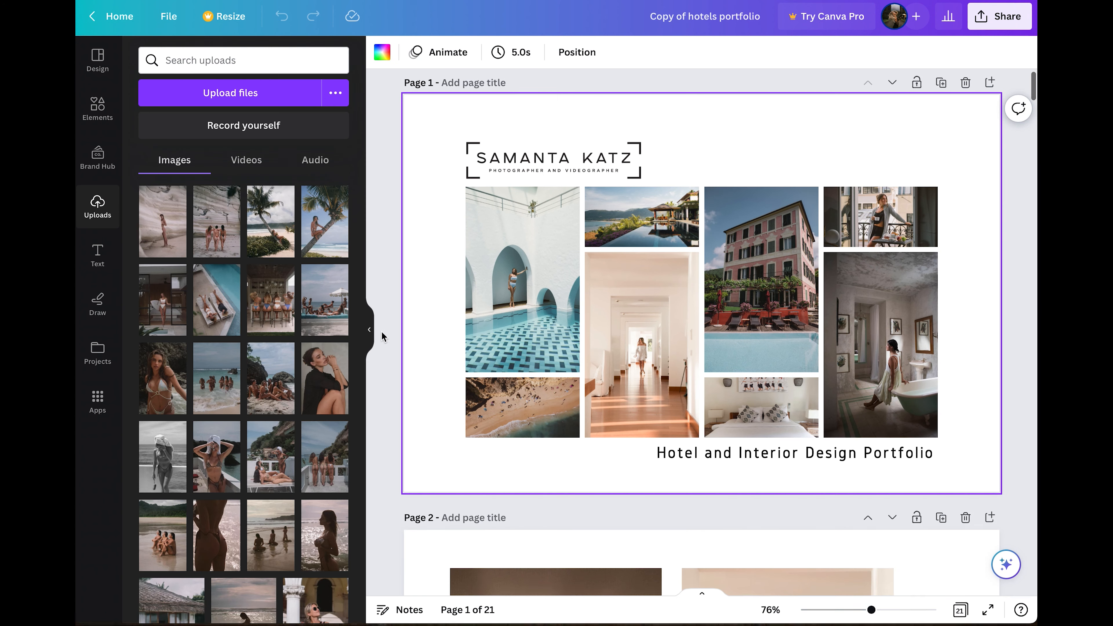
Hide the Uploads panel and scroll from Page 1 down to the Page 20 Past Clients logos.
{"action": "left_click", "coordinate": [371, 335]}
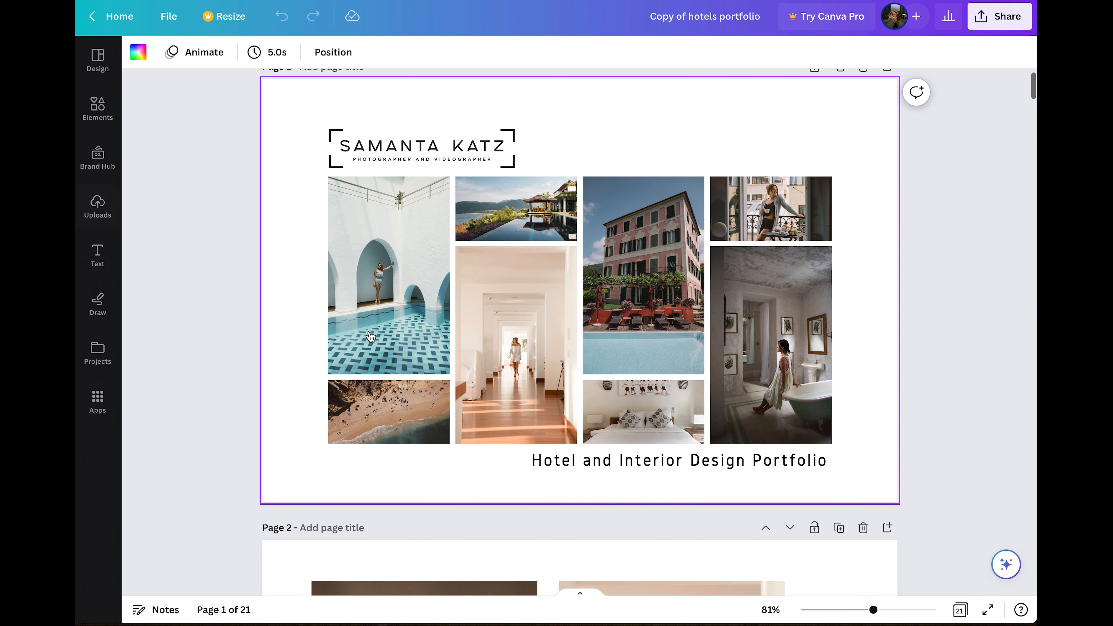
{"action": "scroll", "coordinate": [673, 314], "scroll_direction": "down", "scroll_amount": 10}
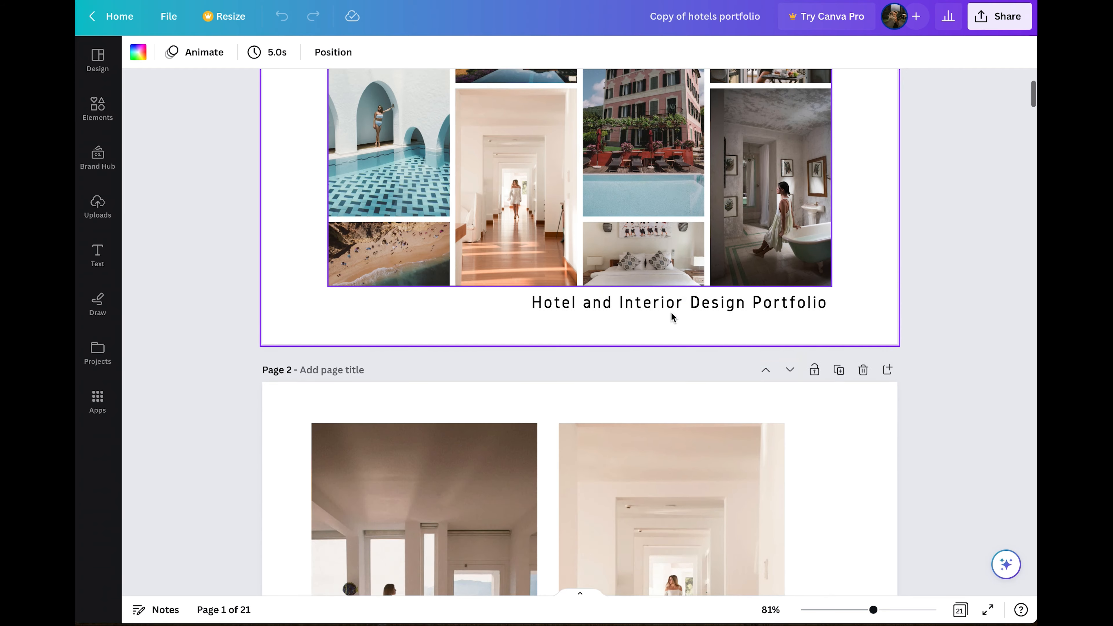
{"action": "scroll", "coordinate": [673, 317], "scroll_direction": "down", "scroll_amount": 9}
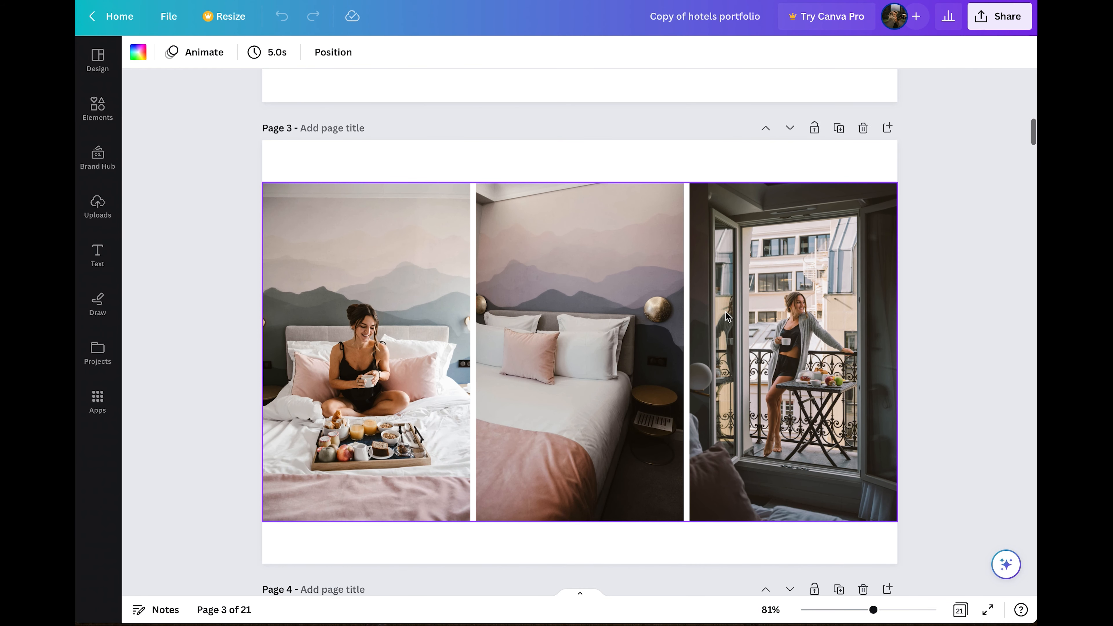
{"action": "scroll", "coordinate": [728, 317], "scroll_direction": "down", "scroll_amount": 6}
{"action": "scroll", "coordinate": [726, 316], "scroll_direction": "down", "scroll_amount": 17}
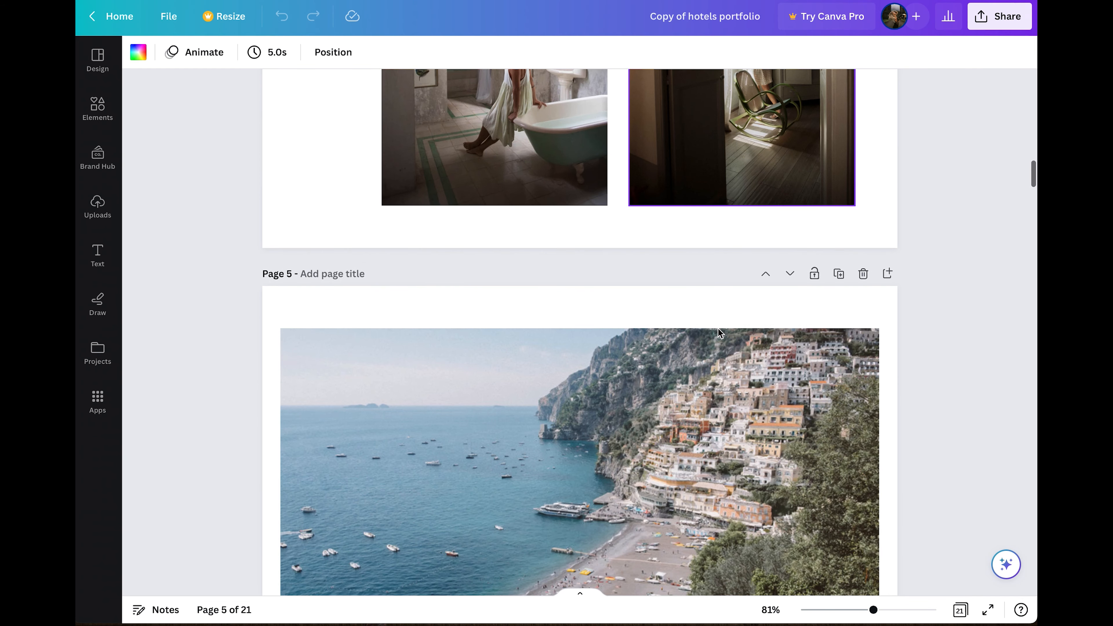
{"action": "scroll", "coordinate": [719, 332], "scroll_direction": "down", "scroll_amount": 4}
{"action": "scroll", "coordinate": [718, 330], "scroll_direction": "up", "scroll_amount": 11}
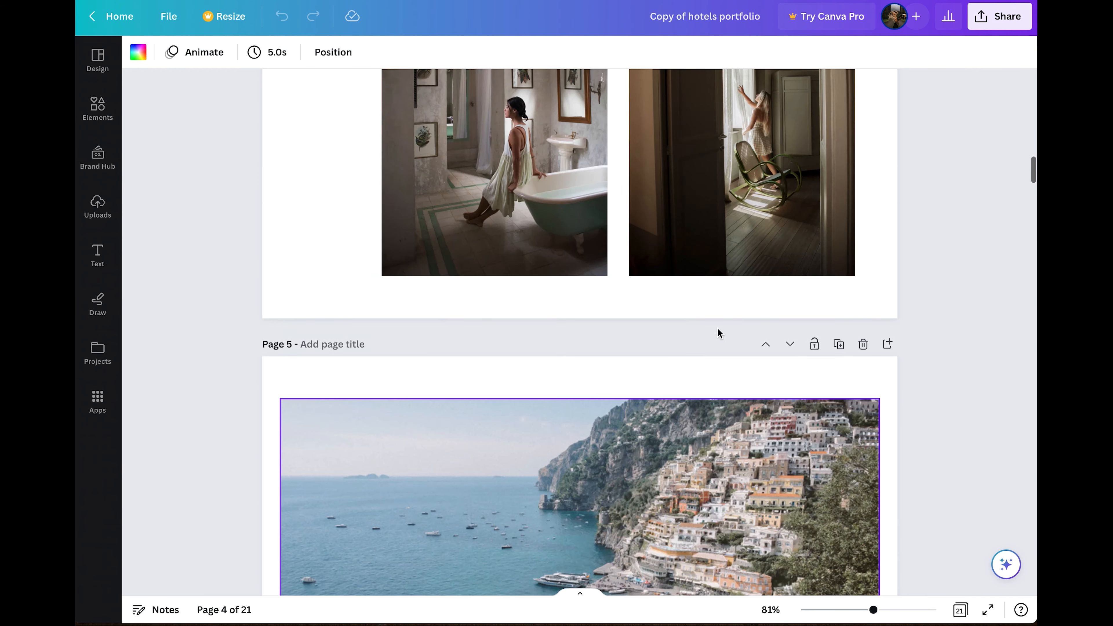
{"action": "scroll", "coordinate": [638, 235], "scroll_direction": "down", "scroll_amount": 5}
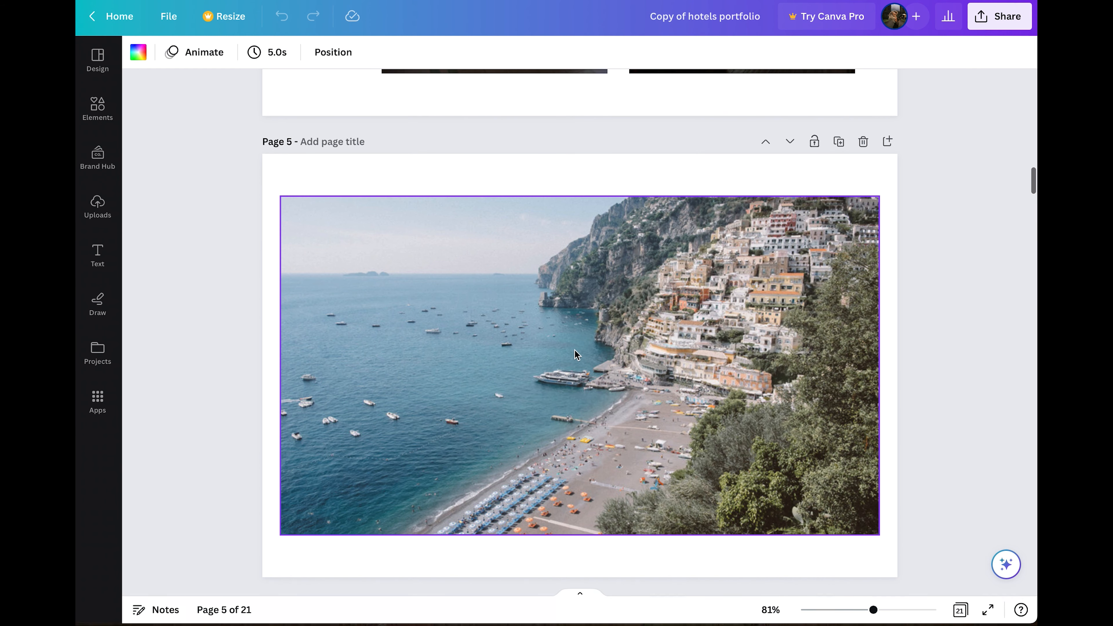
{"action": "scroll", "coordinate": [575, 354], "scroll_direction": "down", "scroll_amount": 12}
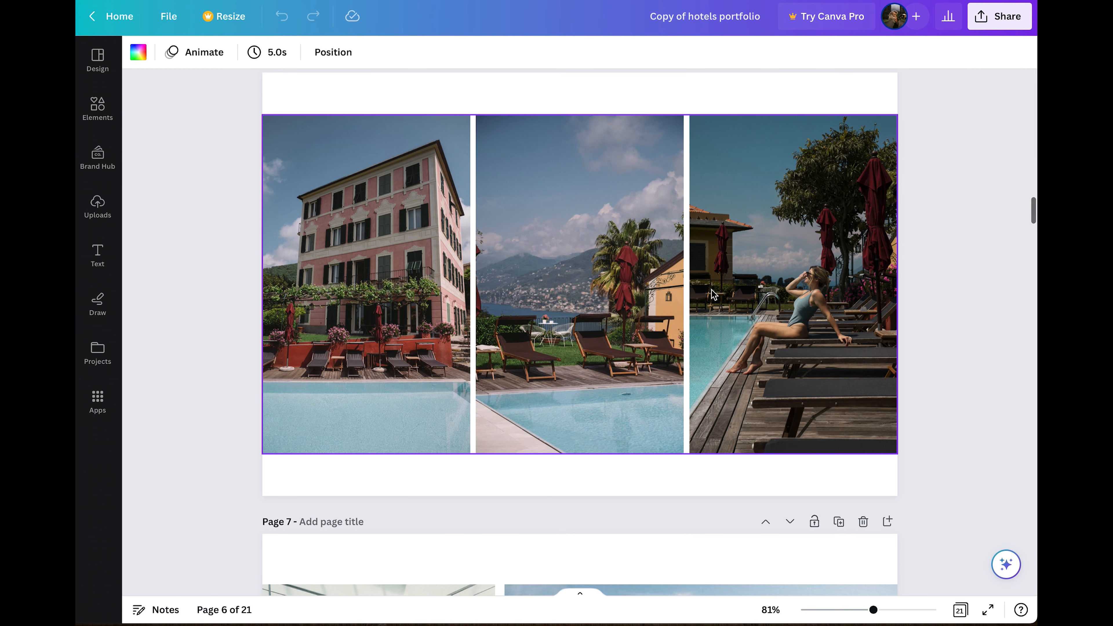
{"action": "scroll", "coordinate": [671, 303], "scroll_direction": "down", "scroll_amount": 13}
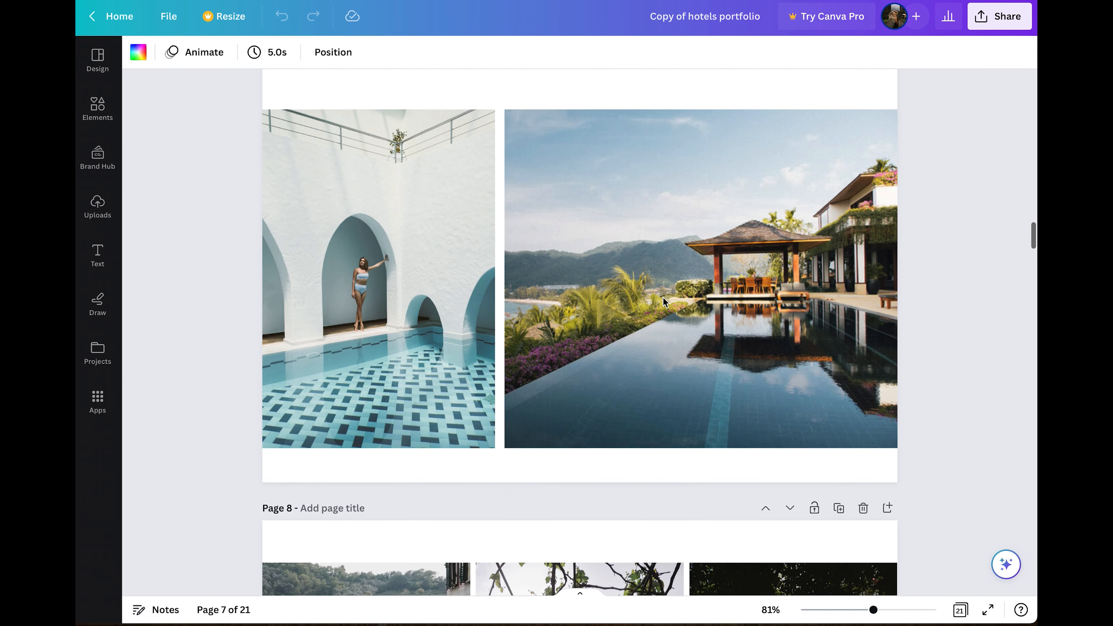
{"action": "scroll", "coordinate": [663, 298], "scroll_direction": "up", "scroll_amount": 4}
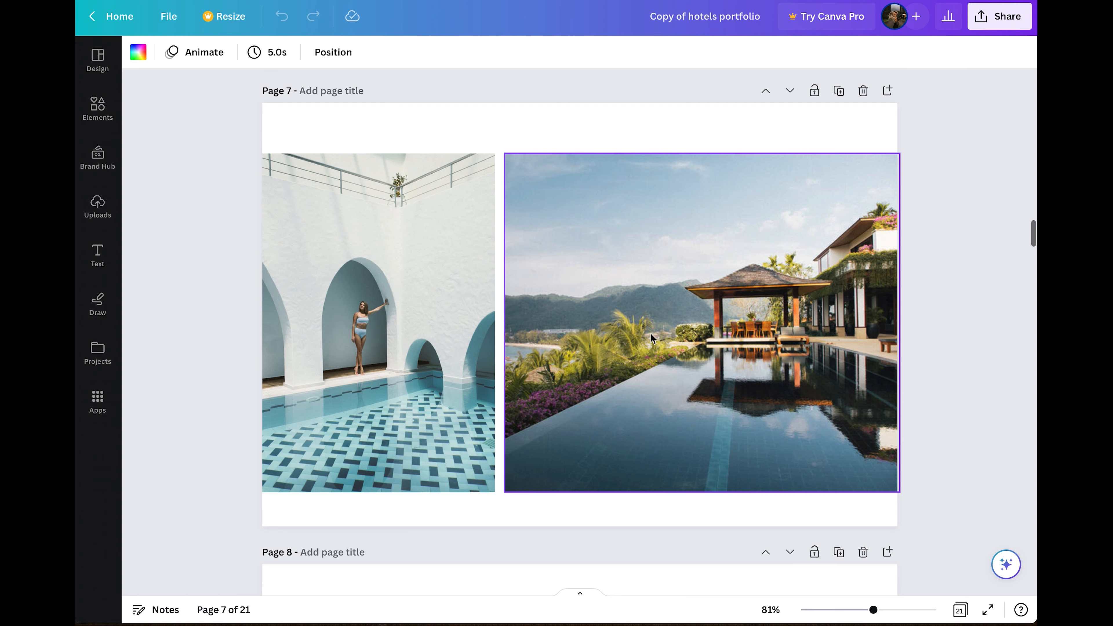
{"action": "scroll", "coordinate": [651, 333], "scroll_direction": "down", "scroll_amount": 4}
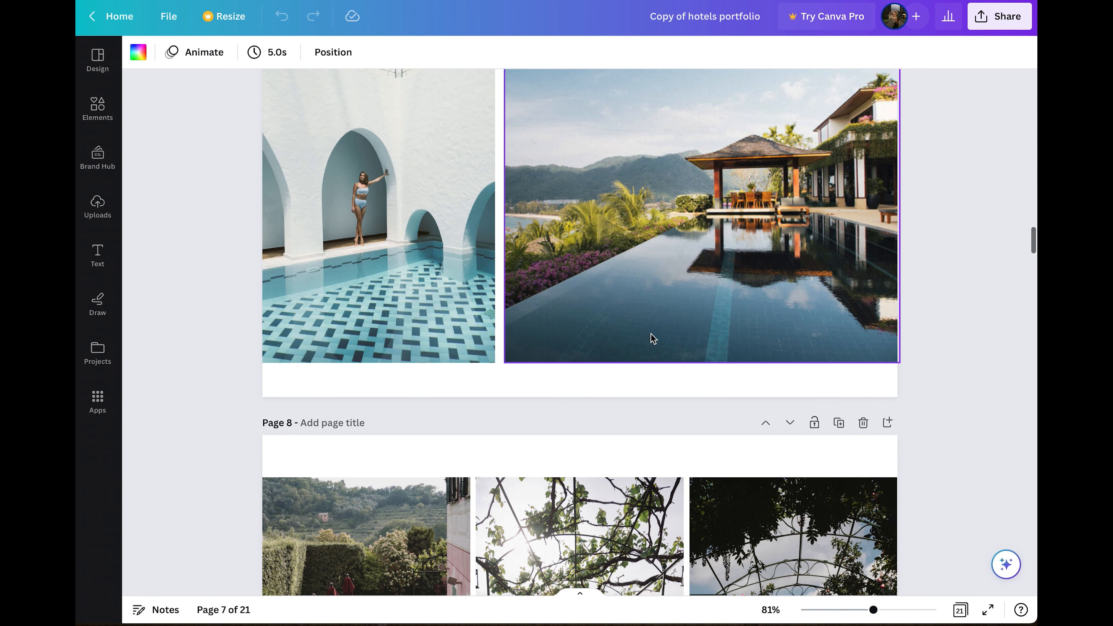
{"action": "scroll", "coordinate": [650, 333], "scroll_direction": "down", "scroll_amount": 1}
{"action": "scroll", "coordinate": [651, 332], "scroll_direction": "up", "scroll_amount": 1}
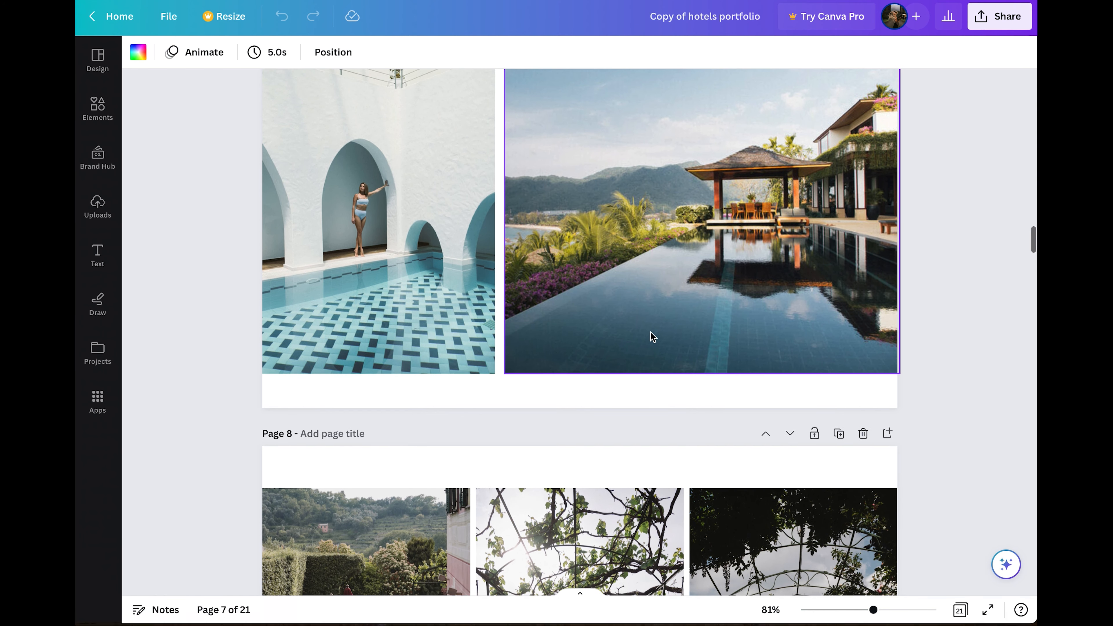
{"action": "scroll", "coordinate": [653, 297], "scroll_direction": "down", "scroll_amount": 10}
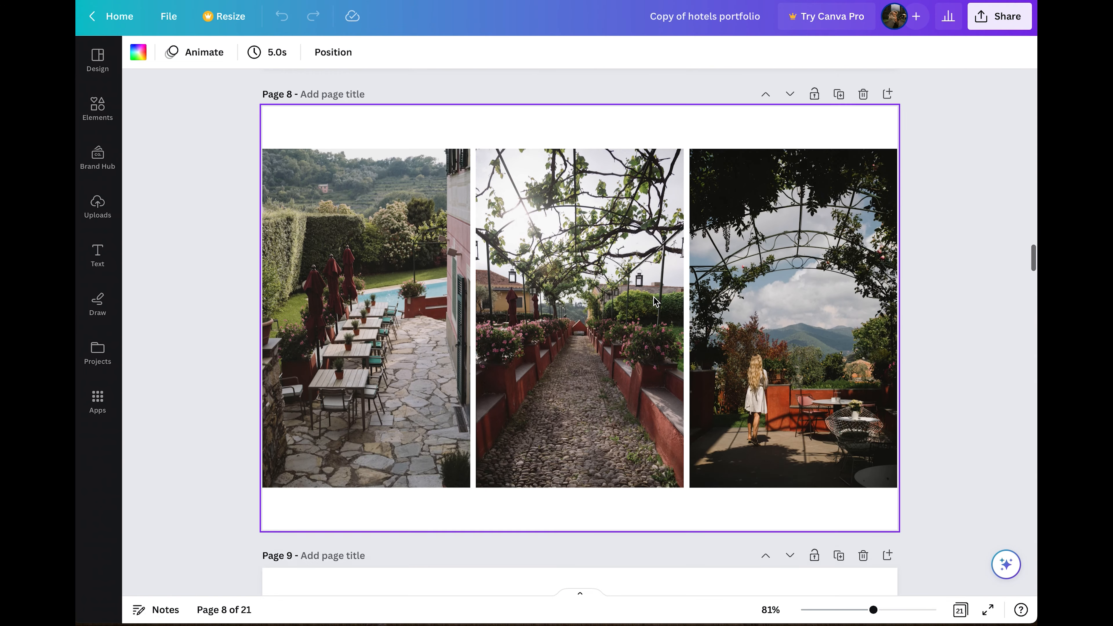
{"action": "scroll", "coordinate": [617, 250], "scroll_direction": "down", "scroll_amount": 20}
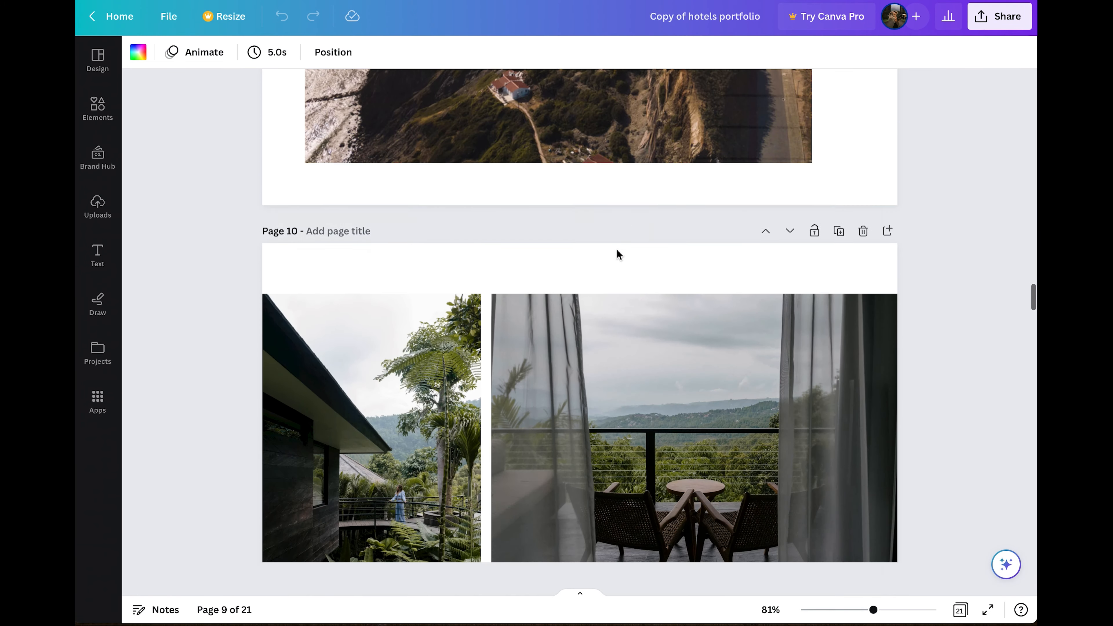
{"action": "scroll", "coordinate": [617, 250], "scroll_direction": "down", "scroll_amount": 17}
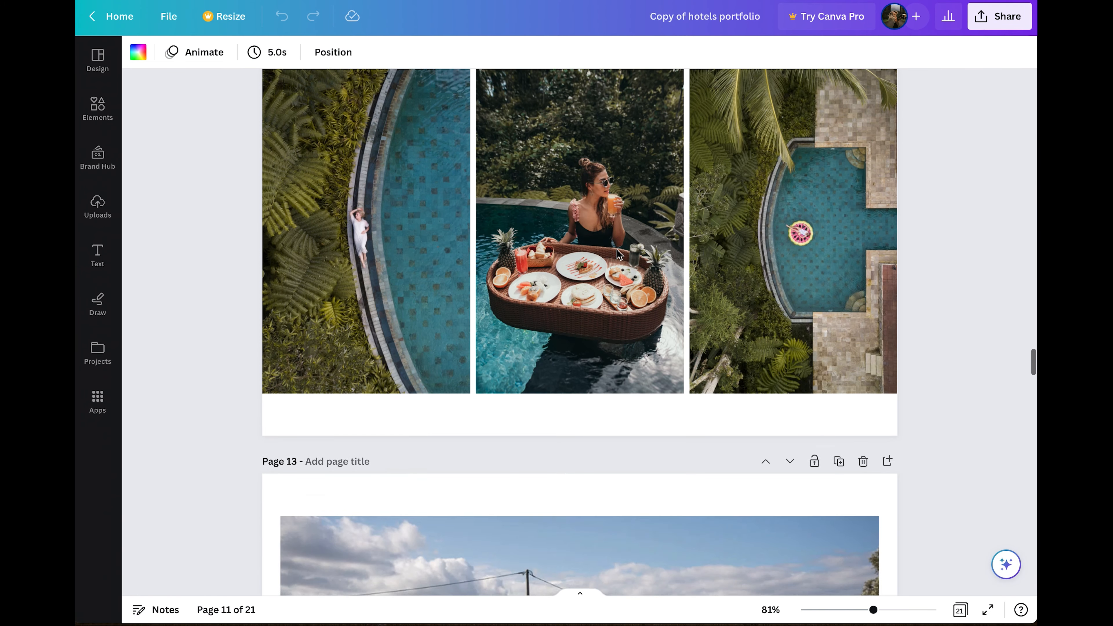
{"action": "scroll", "coordinate": [616, 253], "scroll_direction": "down", "scroll_amount": 20}
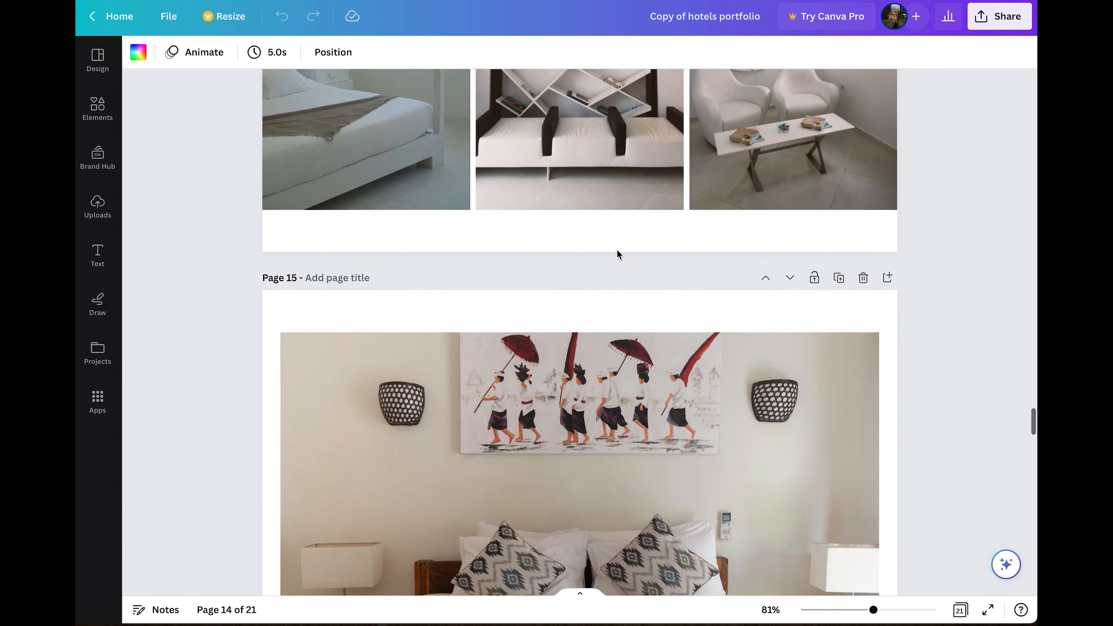
{"action": "scroll", "coordinate": [618, 253], "scroll_direction": "down", "scroll_amount": 20}
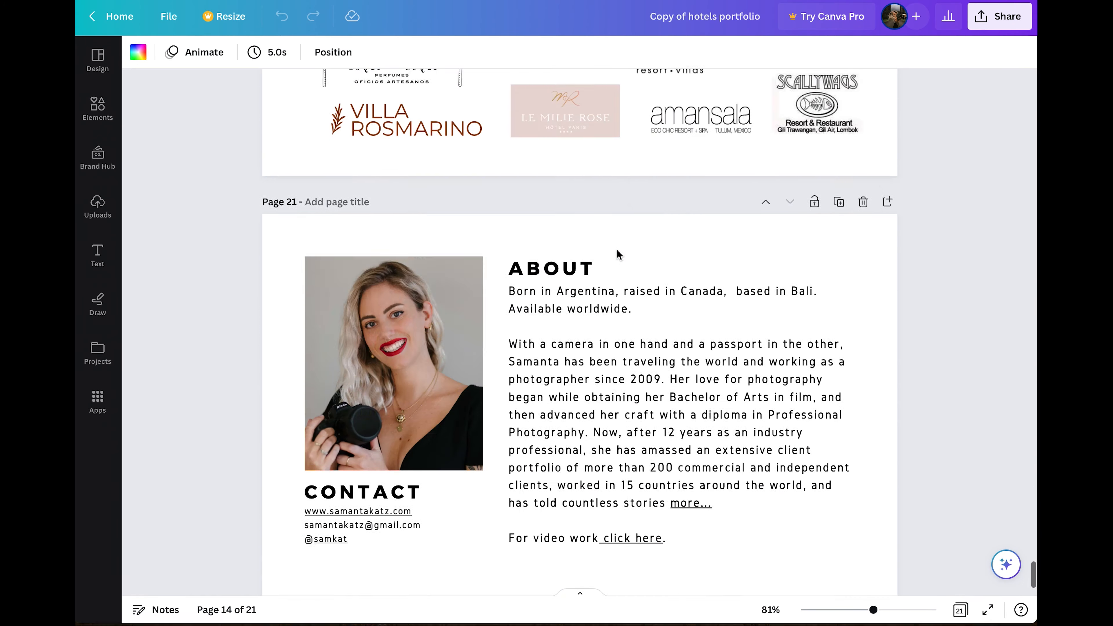
{"action": "scroll", "coordinate": [618, 253], "scroll_direction": "up", "scroll_amount": 7}
{"action": "scroll", "coordinate": [618, 253], "scroll_direction": "down", "scroll_amount": 7}
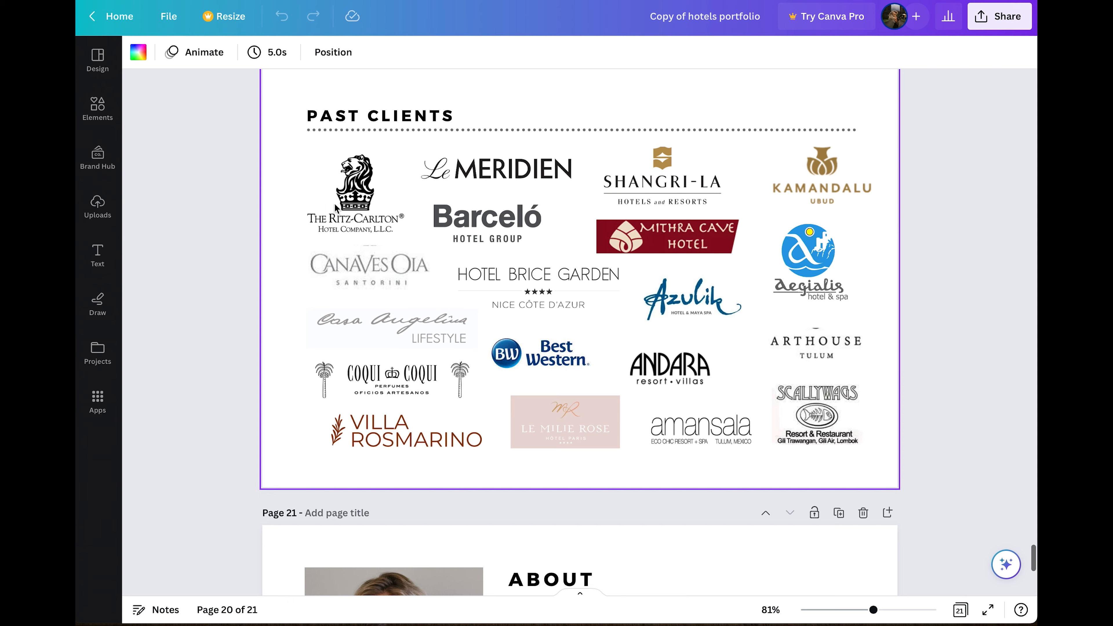
{"action": "scroll", "coordinate": [355, 246], "scroll_direction": "up", "scroll_amount": 3}
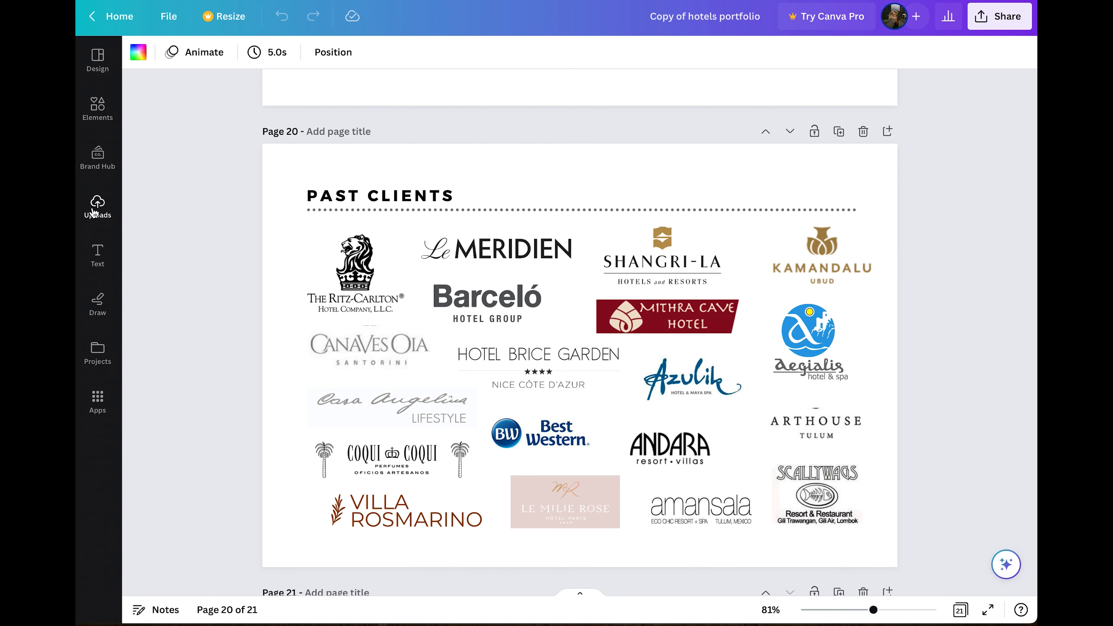
Scroll to the Page 21 About page and start editing the contact text under CONTACT.
{"action": "left_click", "coordinate": [347, 276]}
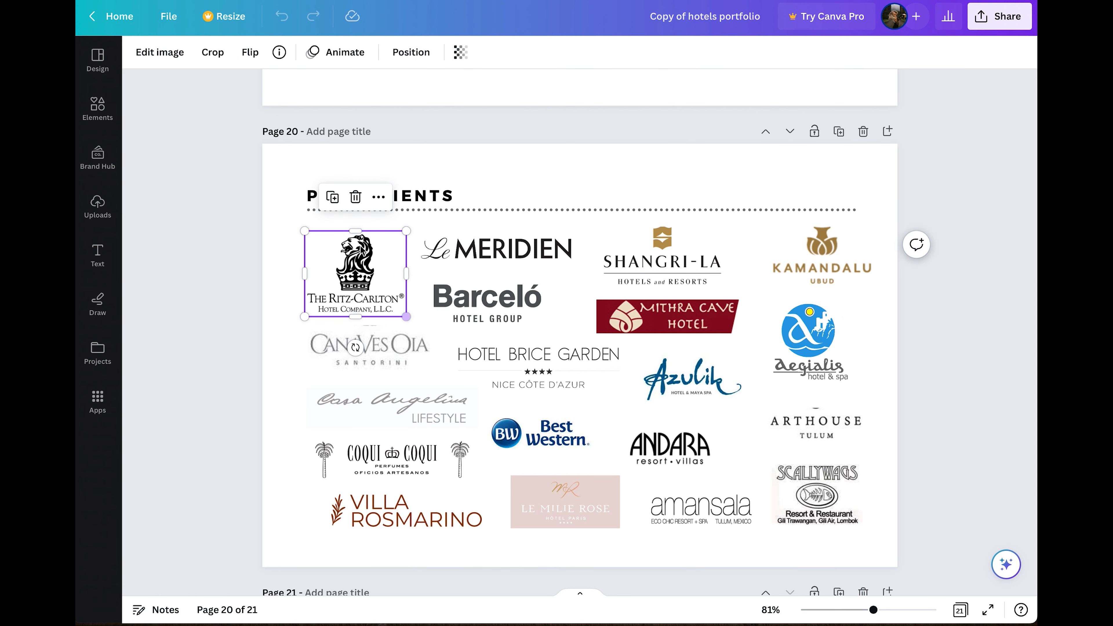
{"action": "scroll", "coordinate": [339, 318], "scroll_direction": "down", "scroll_amount": 3}
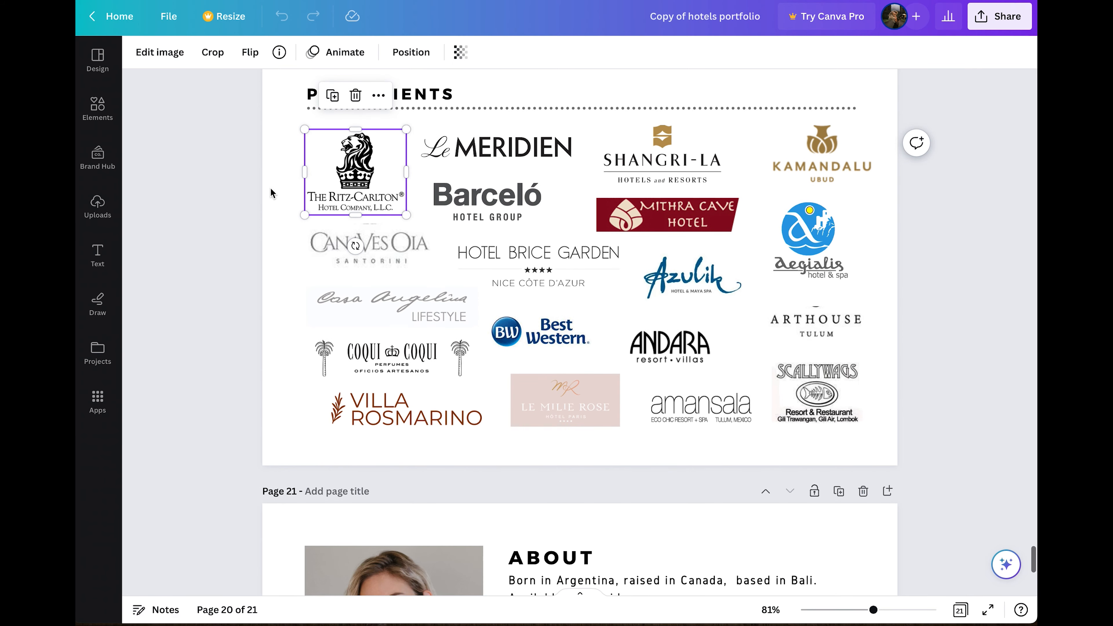
{"action": "scroll", "coordinate": [270, 188], "scroll_direction": "up", "scroll_amount": 2}
{"action": "scroll", "coordinate": [270, 188], "scroll_direction": "down", "scroll_amount": 8}
{"action": "left_click_drag", "start_coordinate": [271, 187], "coordinate": [222, 429]}
{"action": "scroll", "coordinate": [206, 434], "scroll_direction": "down", "scroll_amount": 5}
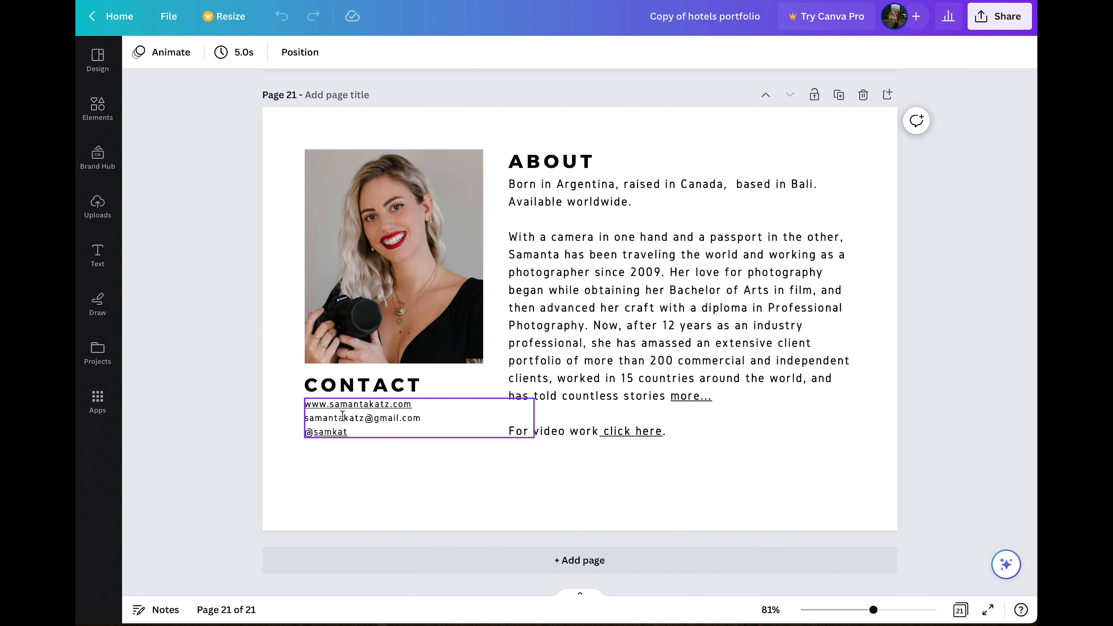
{"action": "double_click", "coordinate": [358, 406]}
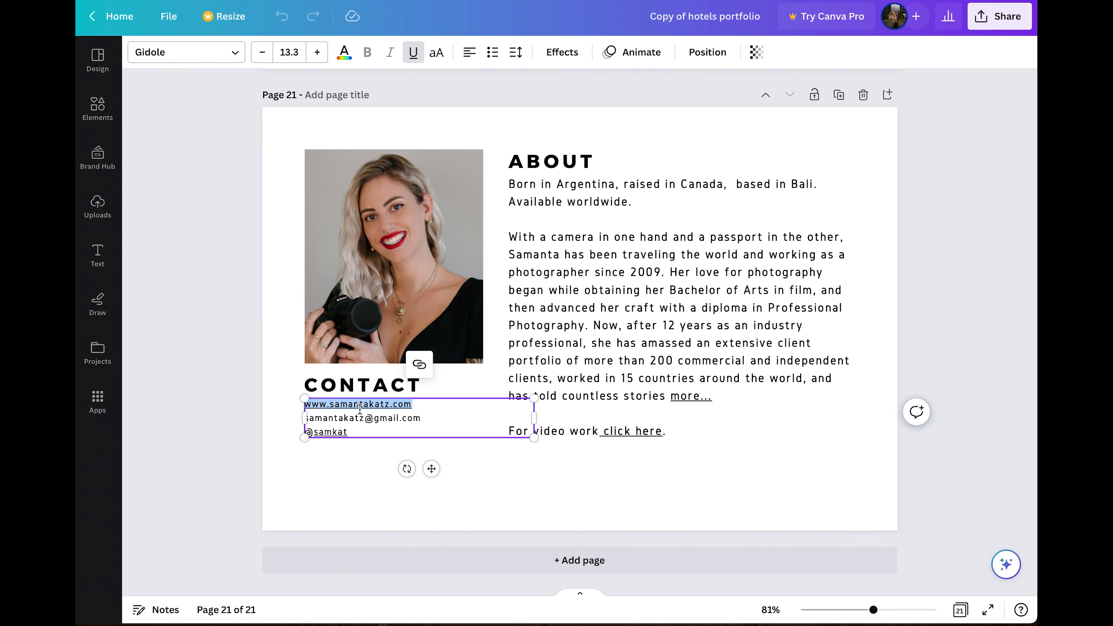